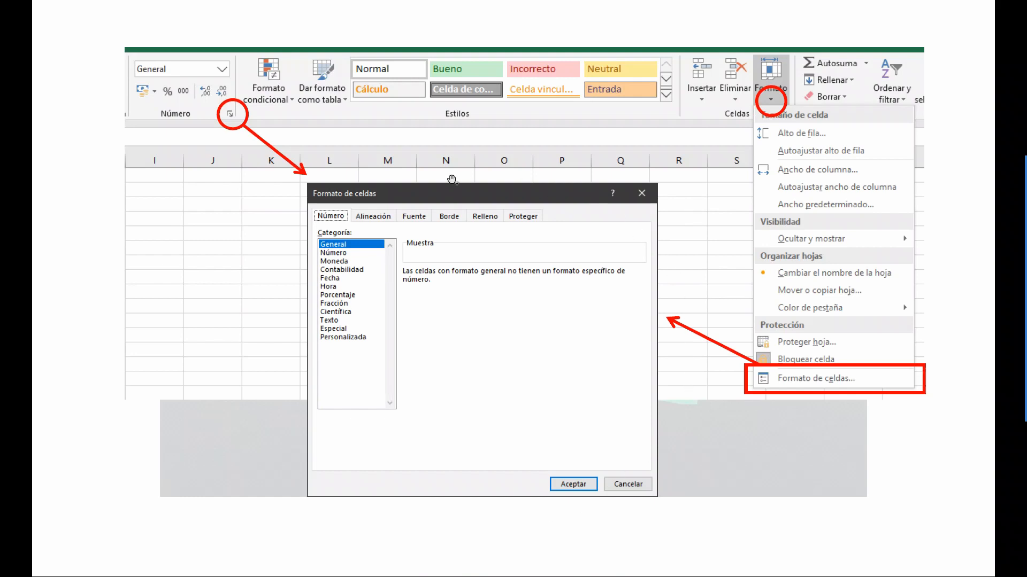
Advance past the Número and Moneda slides back to the empty Hoja2 sheet of Ejercicios.xlsx.
left_click(281, 373)
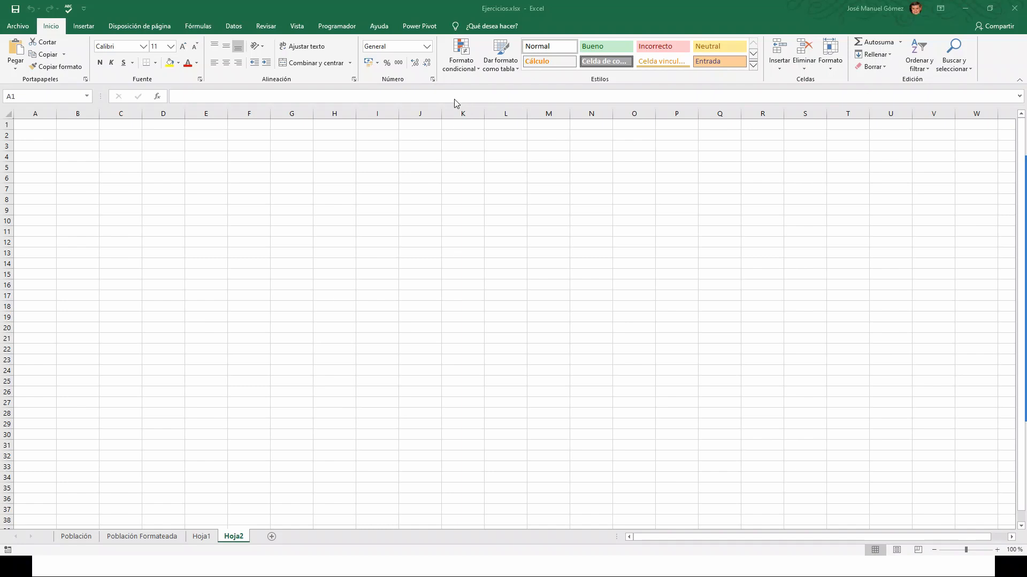
mouse_move(454, 98)
left_mouse_down()
mouse_move(446, 62)
mouse_move(374, 23)
mouse_move(342, 27)
left_mouse_up()
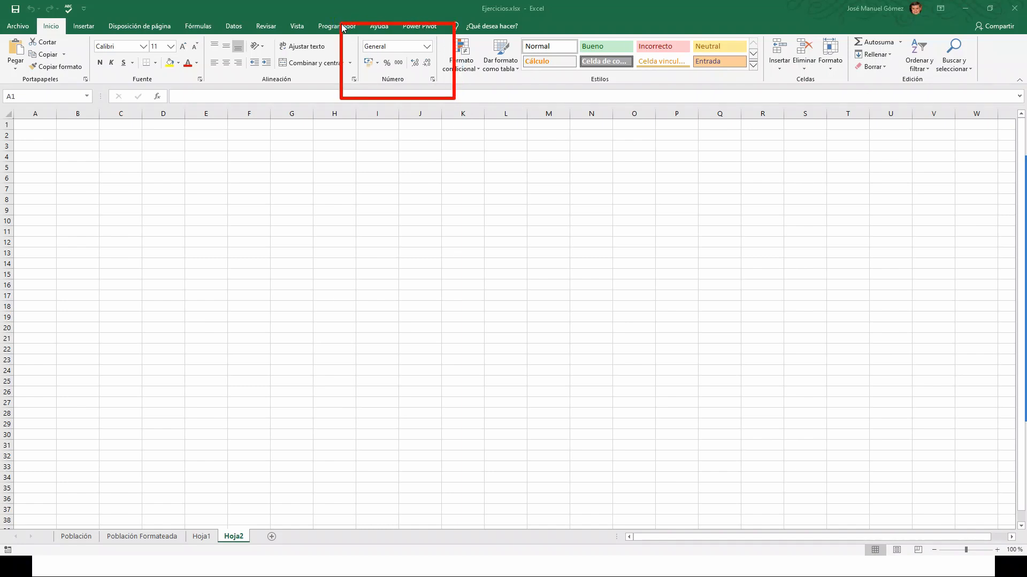
left_click(433, 81)
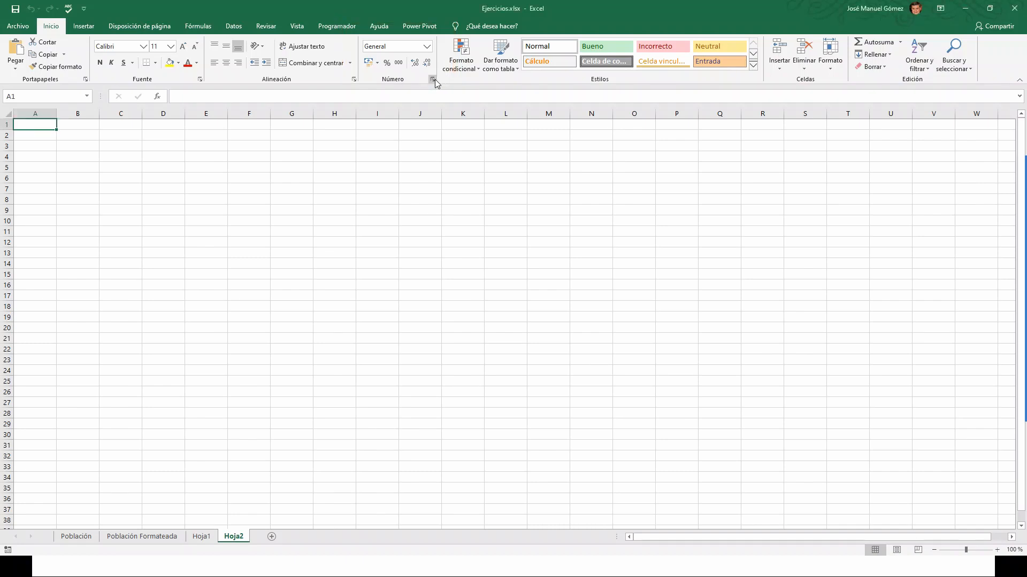
left_click(433, 81)
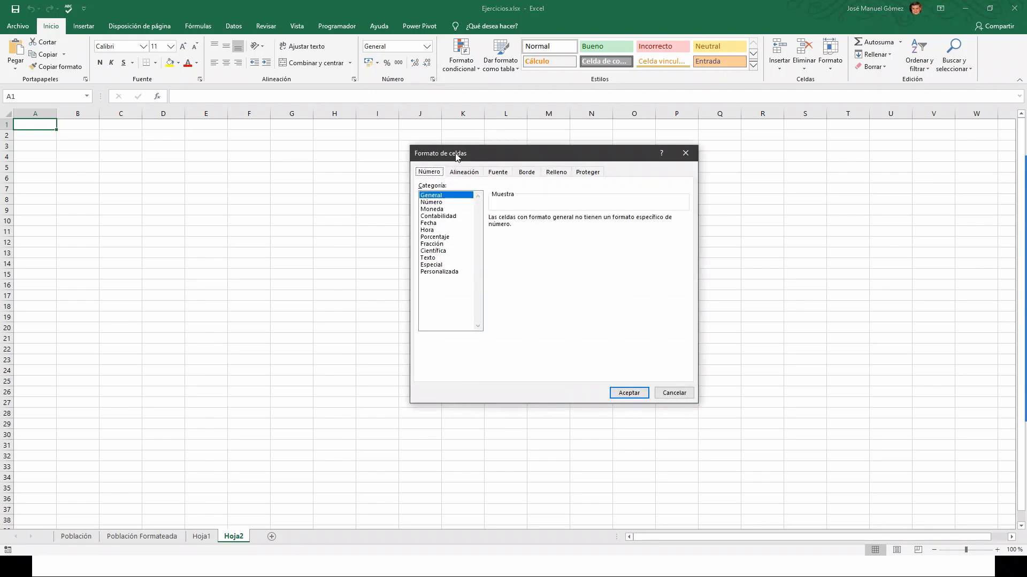
left_click(689, 156)
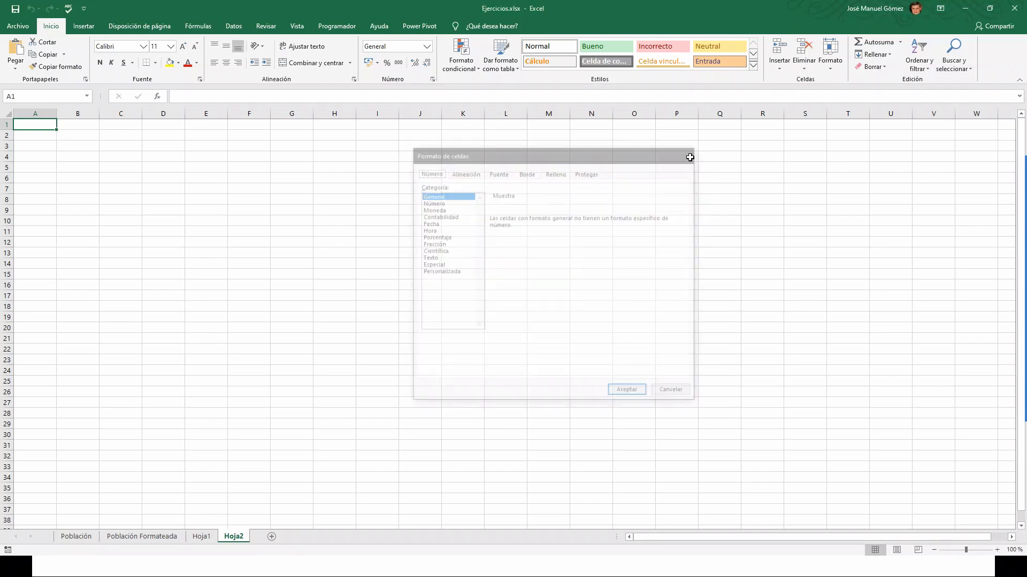
left_click(831, 67)
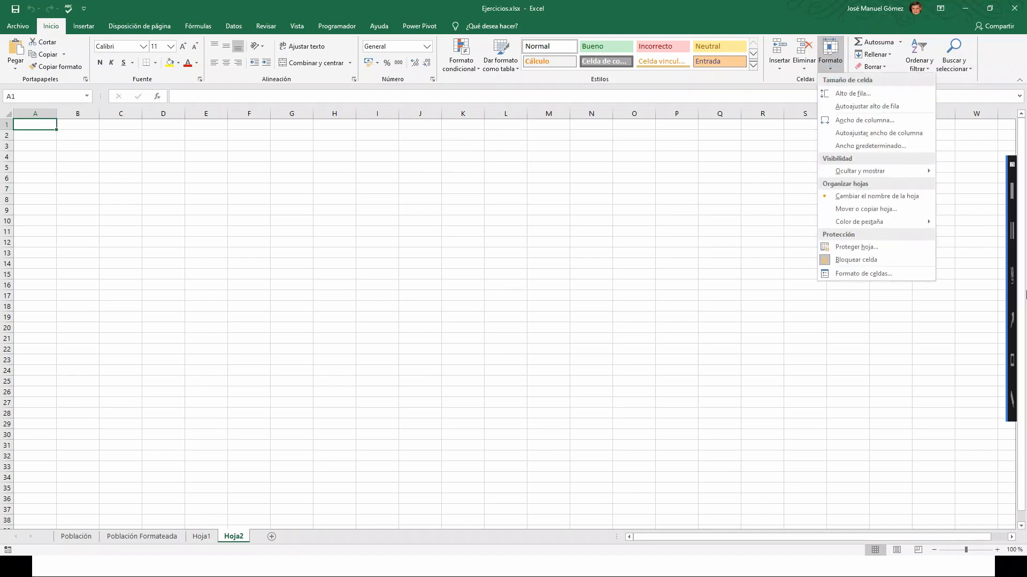
left_click(1004, 320)
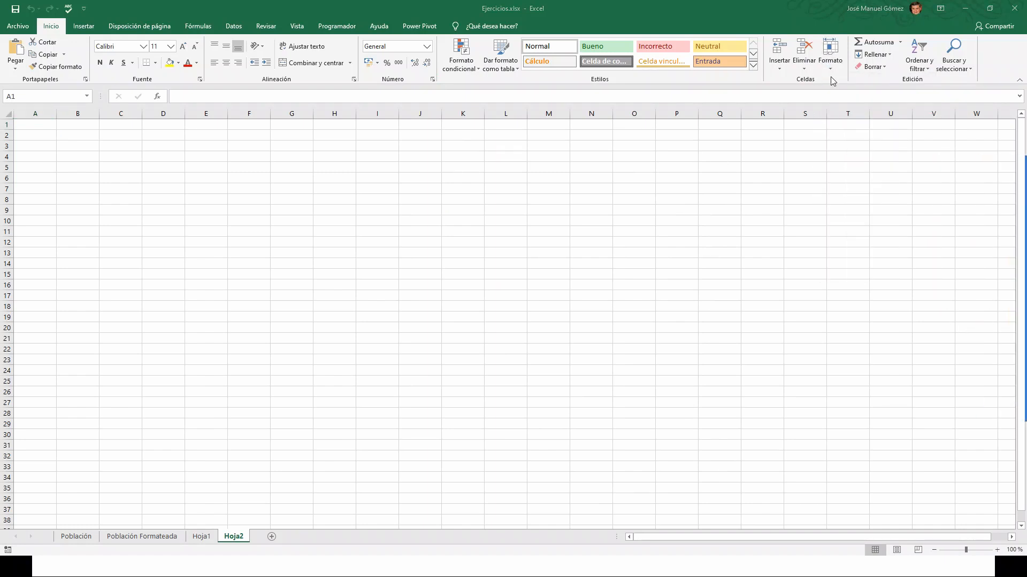
left_click_drag(811, 131, 827, 66)
left_click(832, 72)
left_click(832, 73)
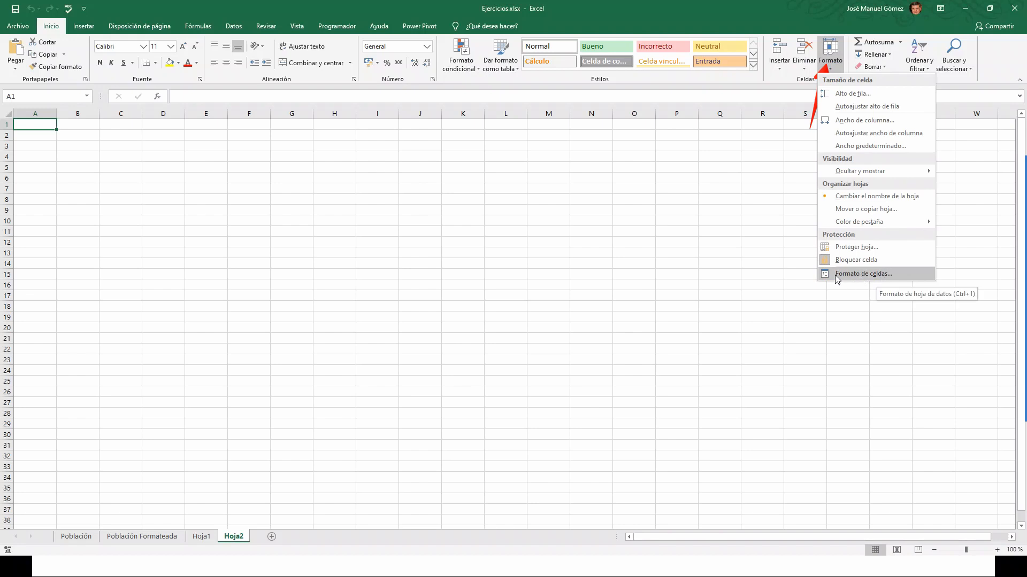
left_click(871, 275)
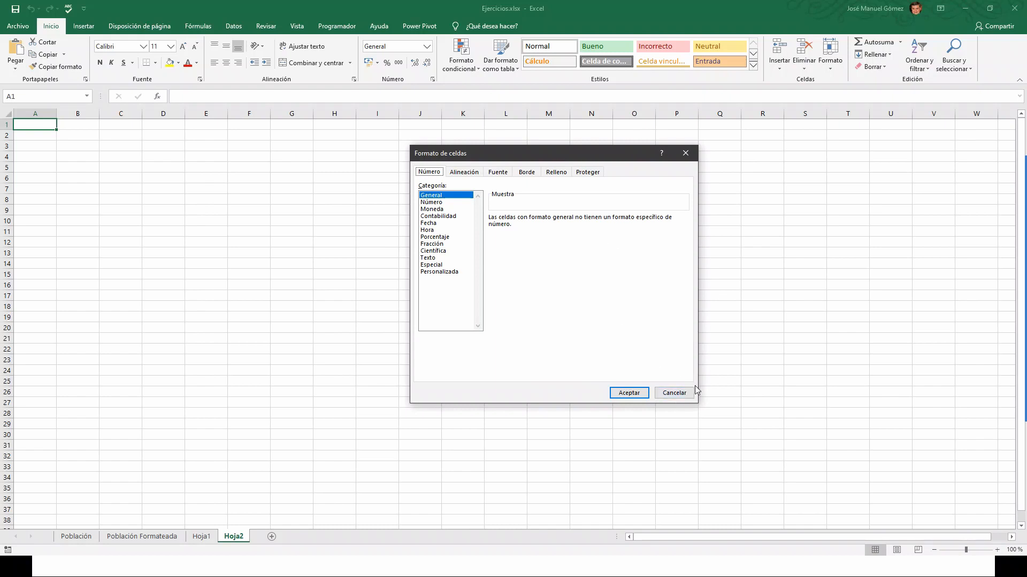
left_click(674, 396)
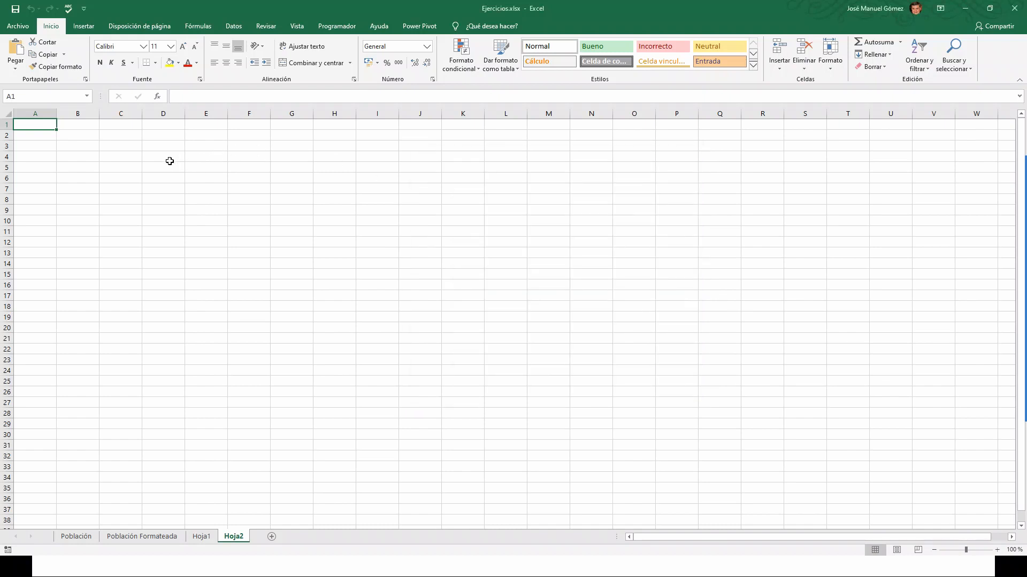
Enter 1555 in cell C4 of Hoja2 and zoom the sheet in.
left_click(138, 160)
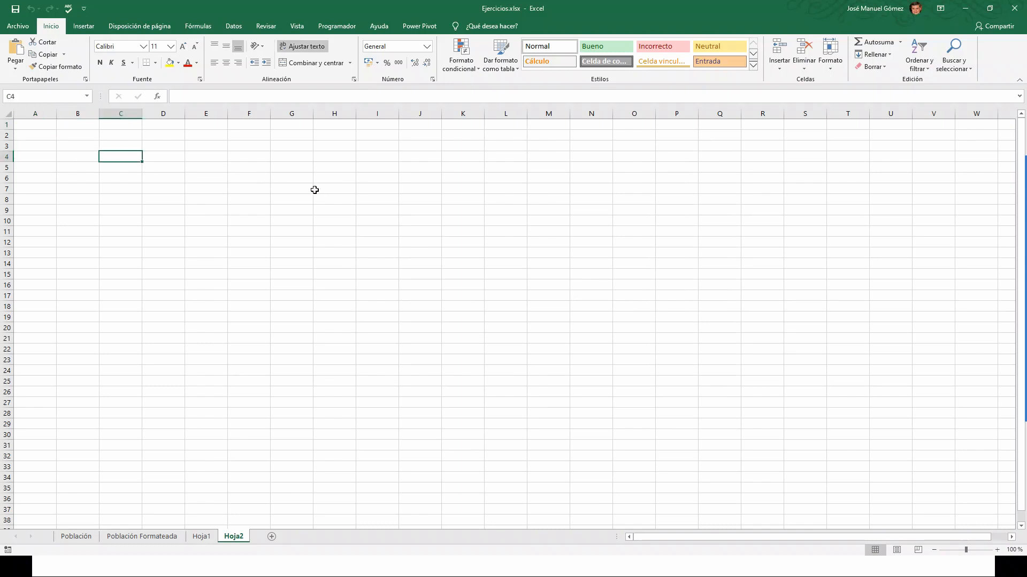
type("1555")
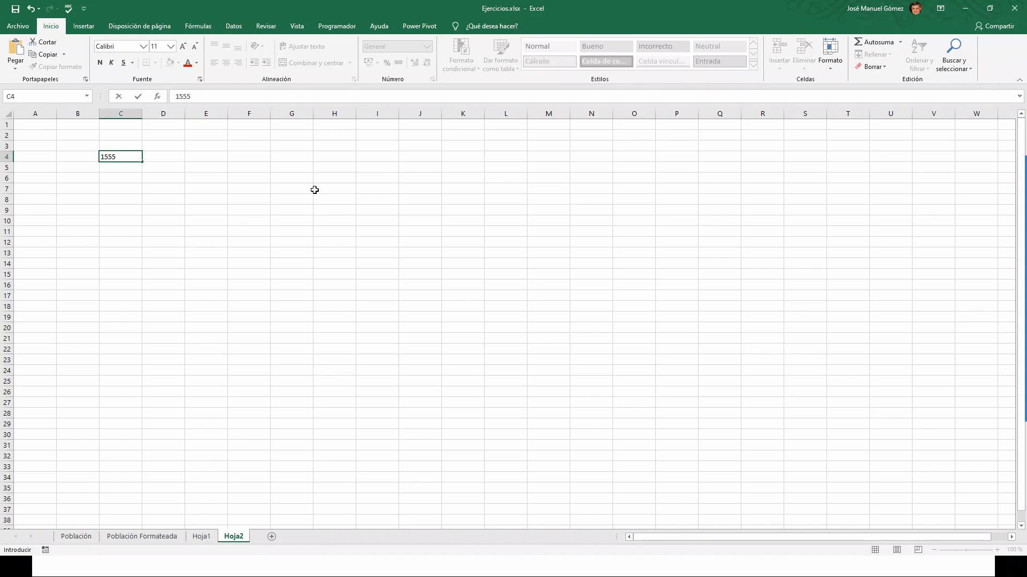
key("ctrl+Return")
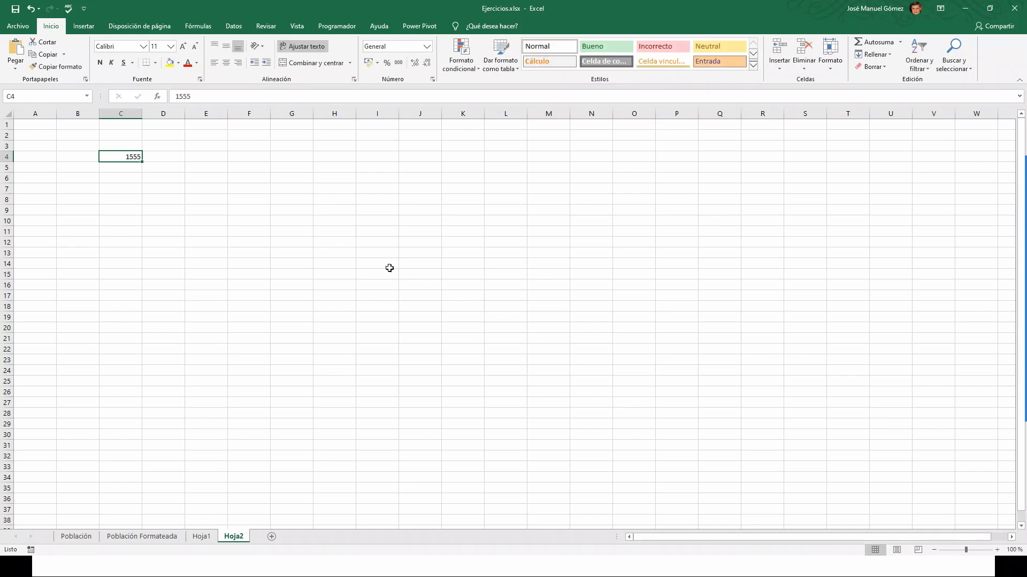
scroll(338, 243, "up", 7, "ctrl")
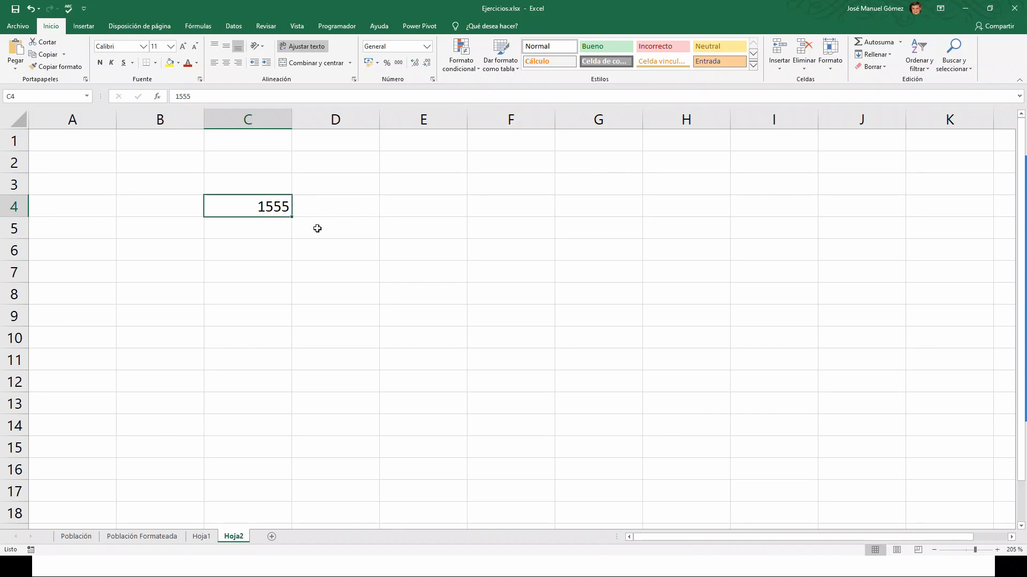
Format C4 as Número with 2 decimals and the thousands separator, showing 1.555,00.
left_click(432, 79)
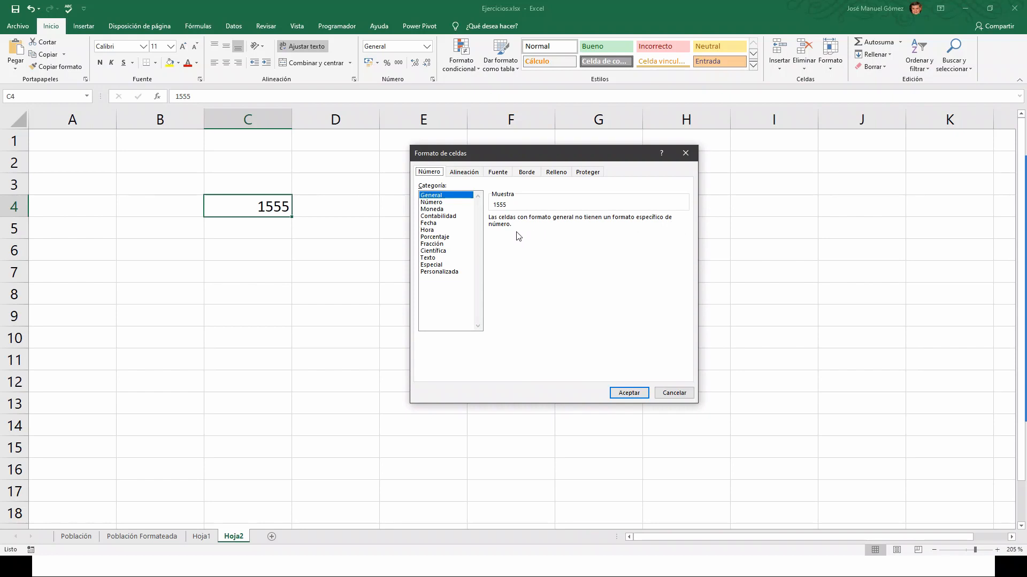
left_click(434, 204)
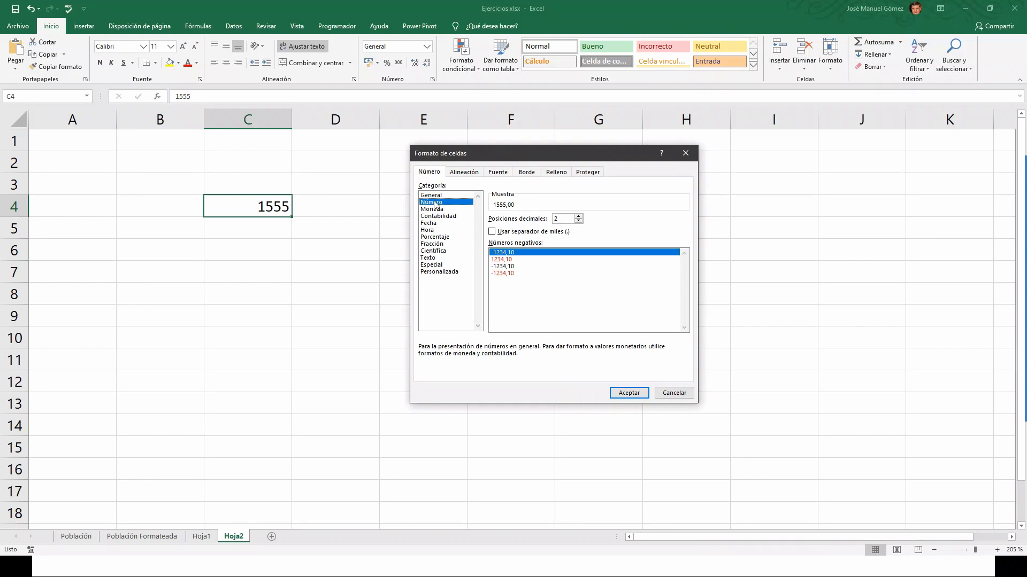
left_click(578, 216)
left_click(580, 217)
left_click(580, 220)
left_click(580, 221)
left_click(579, 220)
left_click(579, 220)
left_click(579, 216)
left_click(580, 217)
left_click(492, 233)
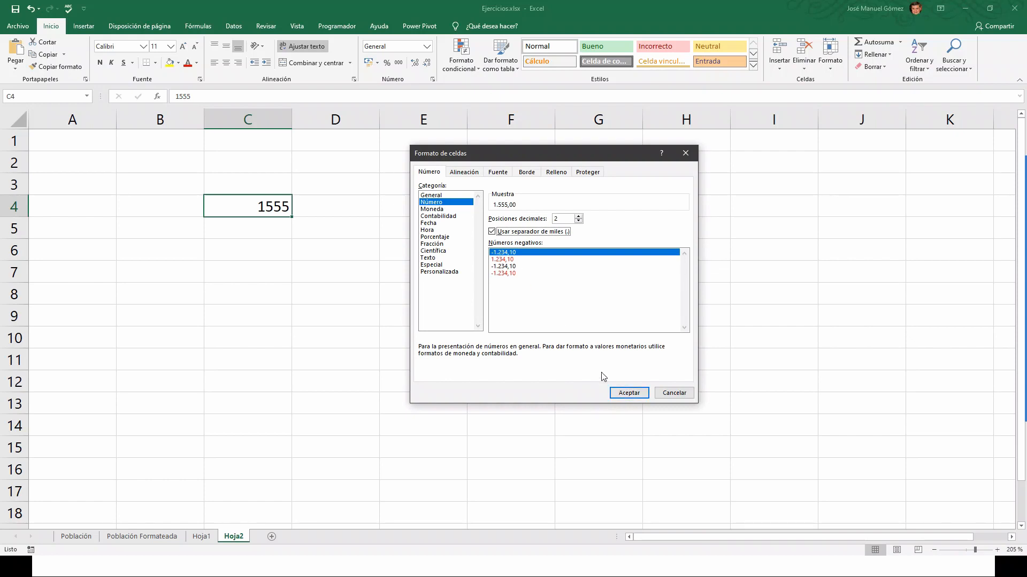
left_click(636, 395)
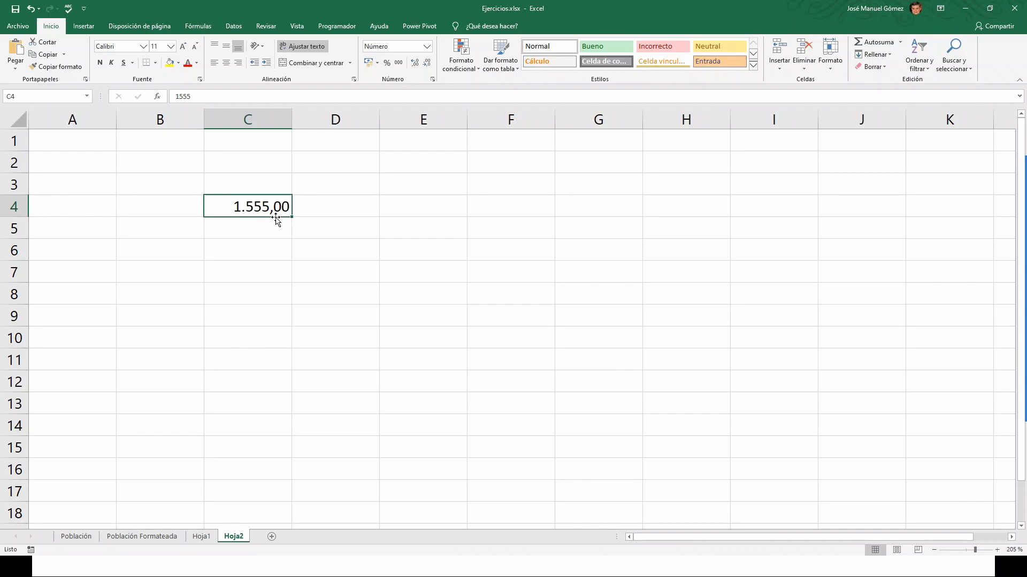
left_click(249, 225)
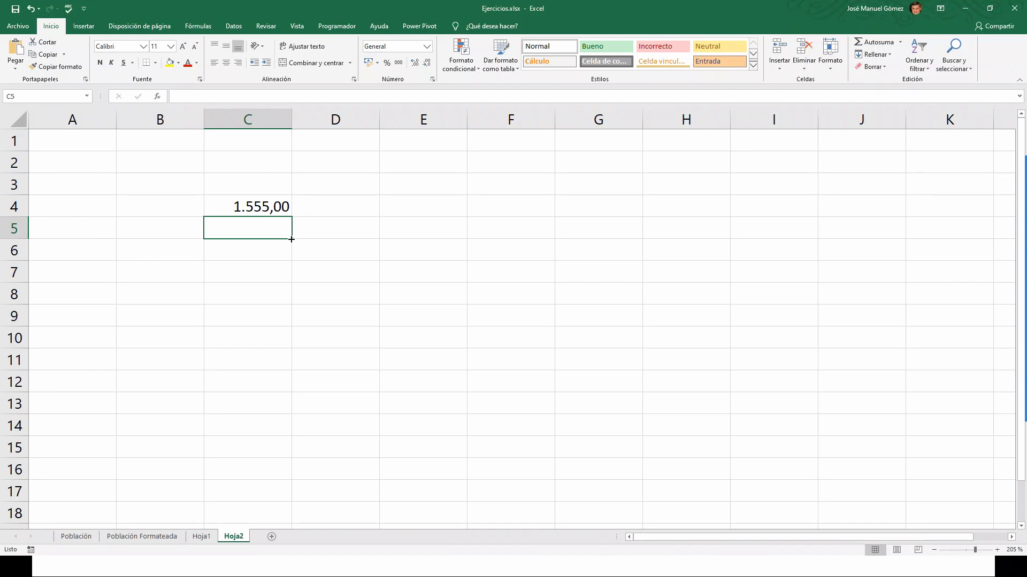
Enter -1489 in C5 and format it as Número with 2 decimals and the thousands separator.
type("-1")
type("489")
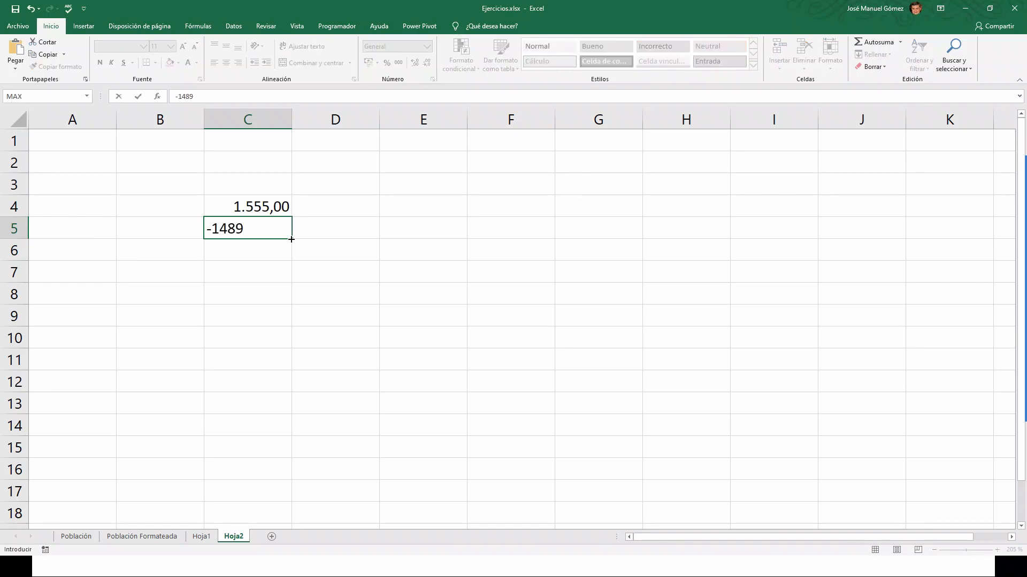
key("ctrl+Return")
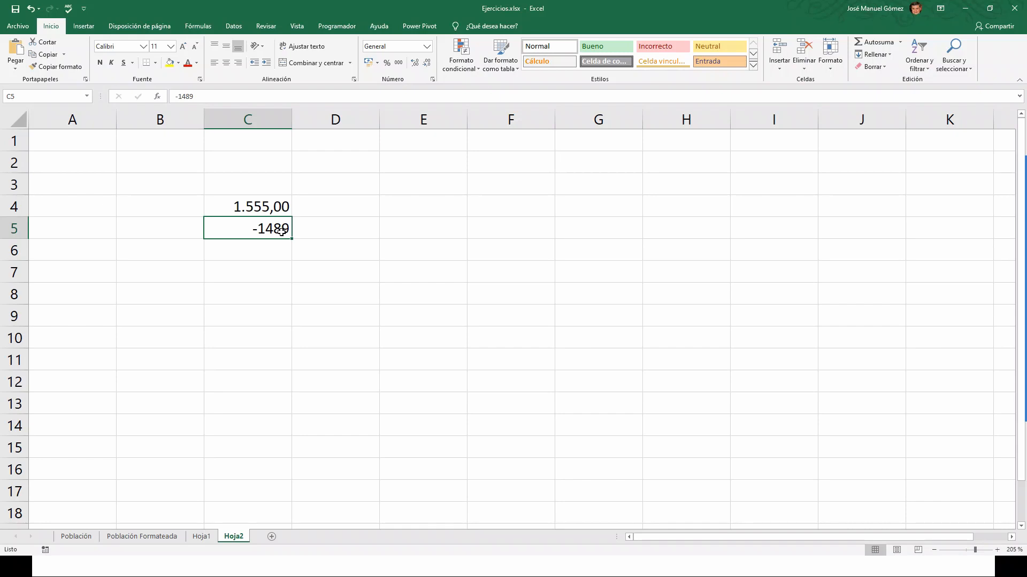
left_click(432, 80)
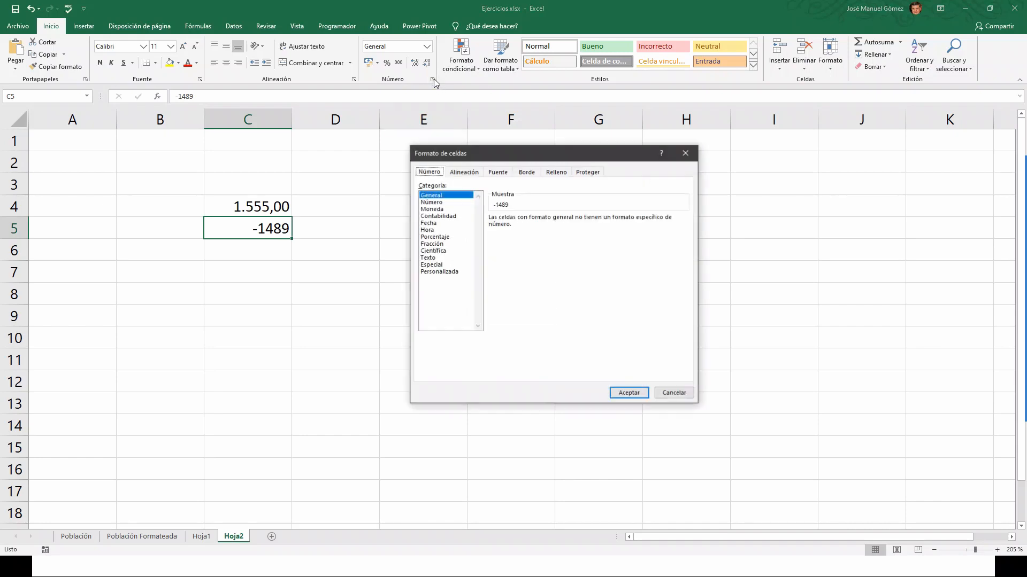
left_click(431, 202)
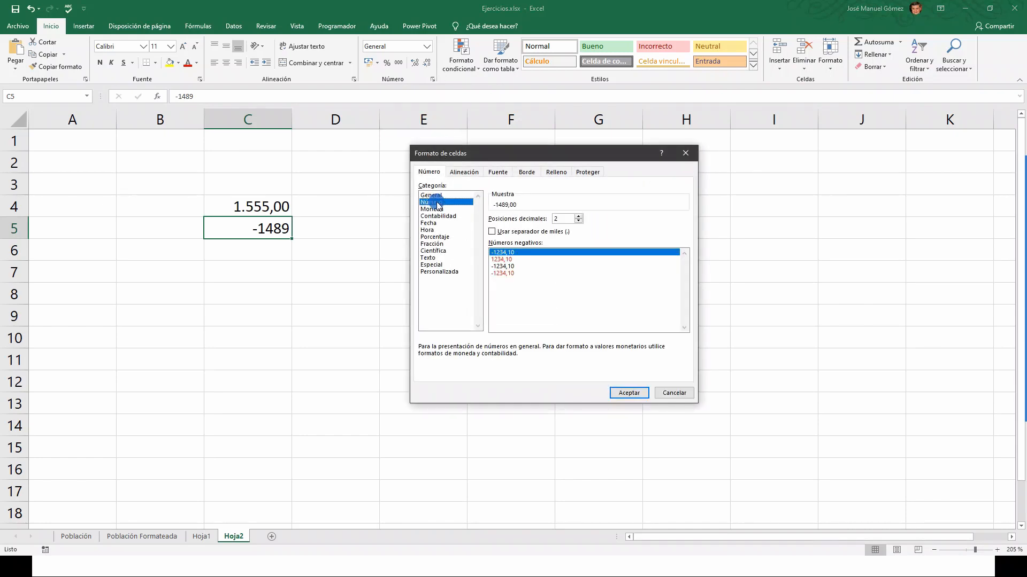
left_click(491, 231)
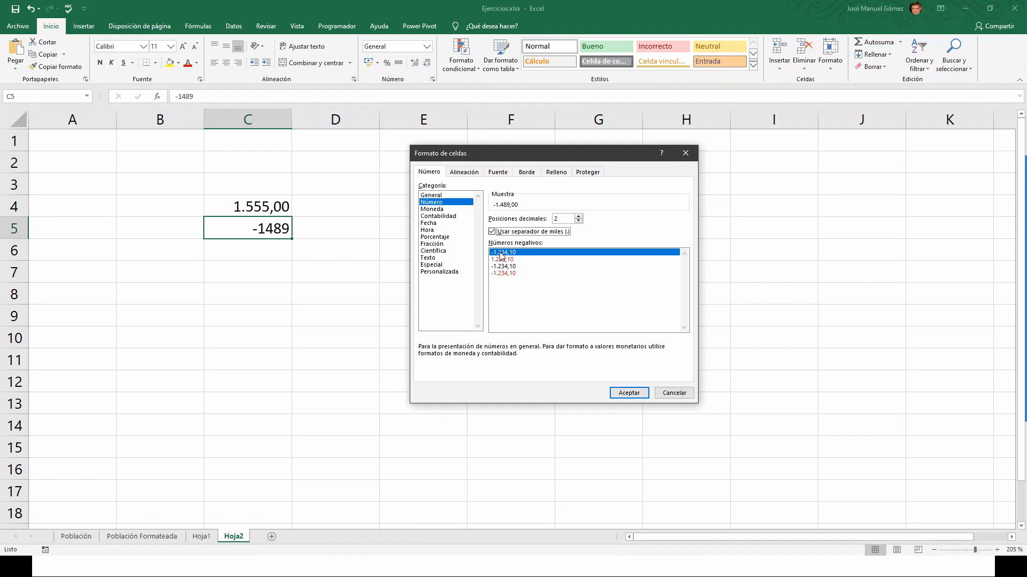
left_click(637, 390)
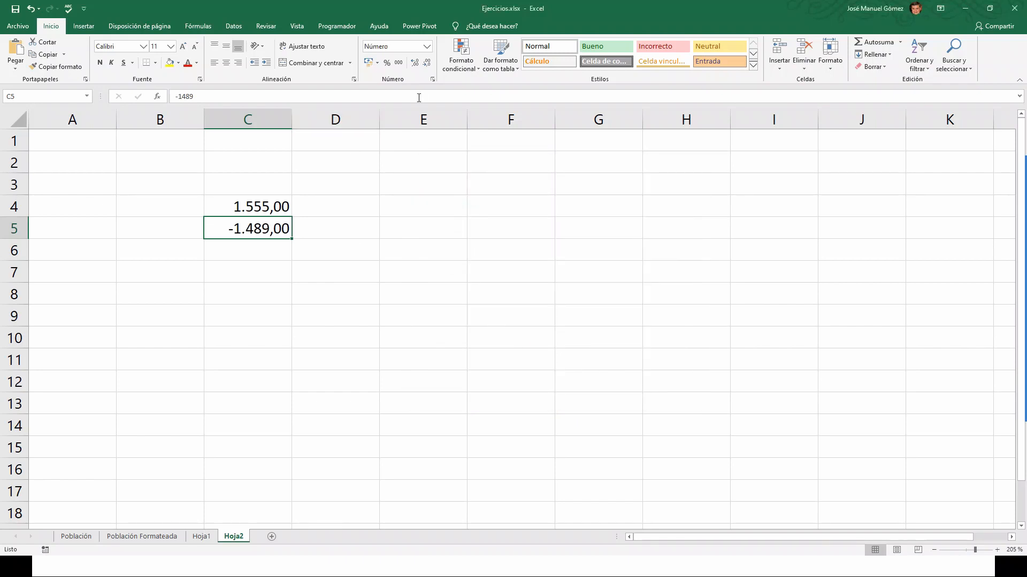
Give C5 the red negative-number style with a minus sign, showing -1.489,00.
left_click(432, 79)
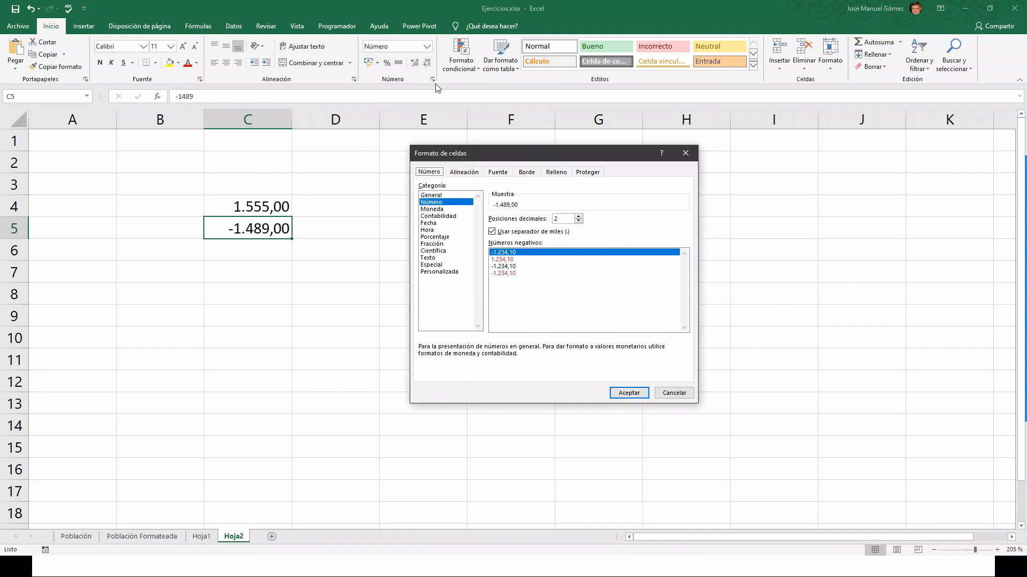
left_click(505, 259)
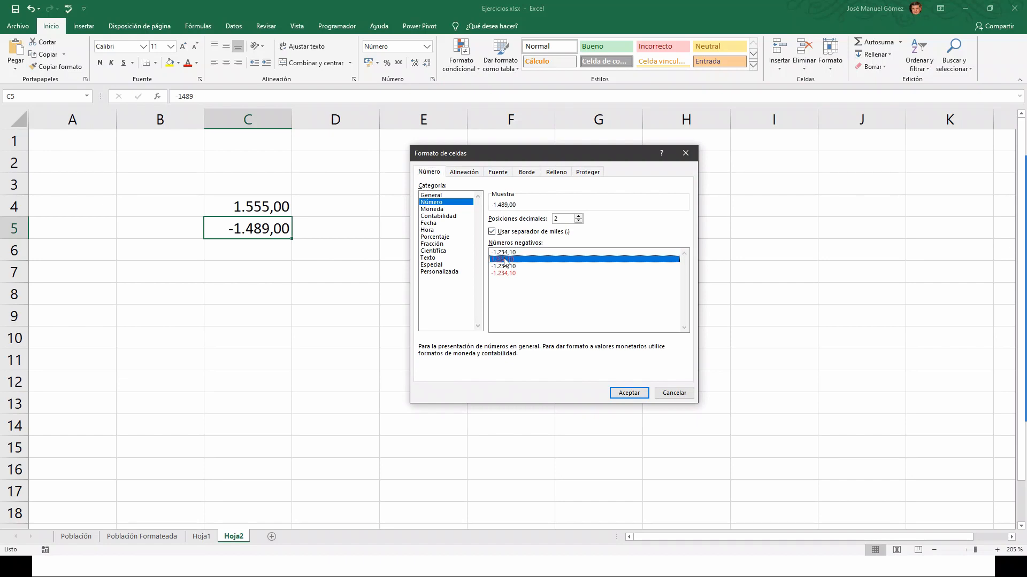
left_click(629, 393)
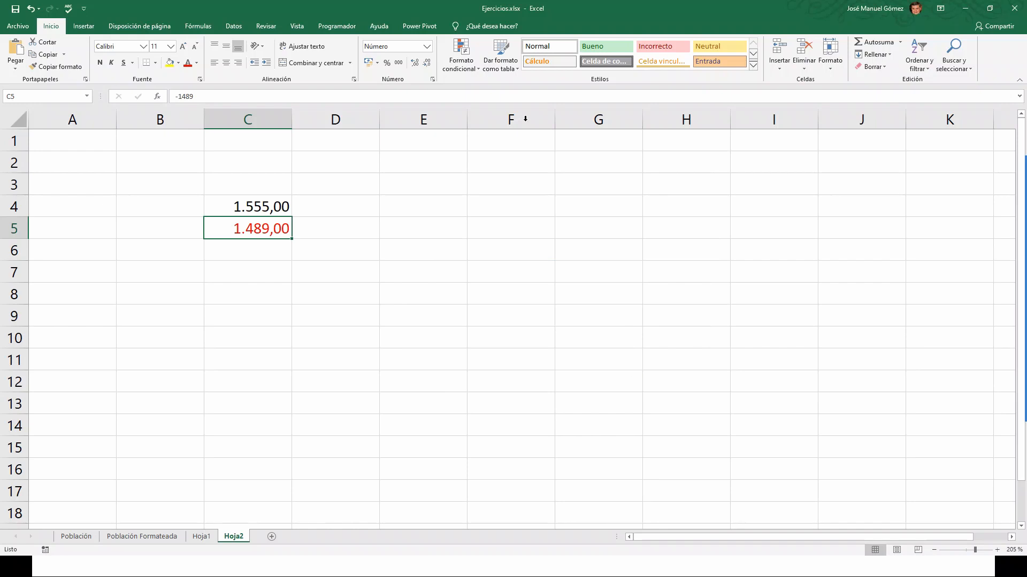
left_click(432, 79)
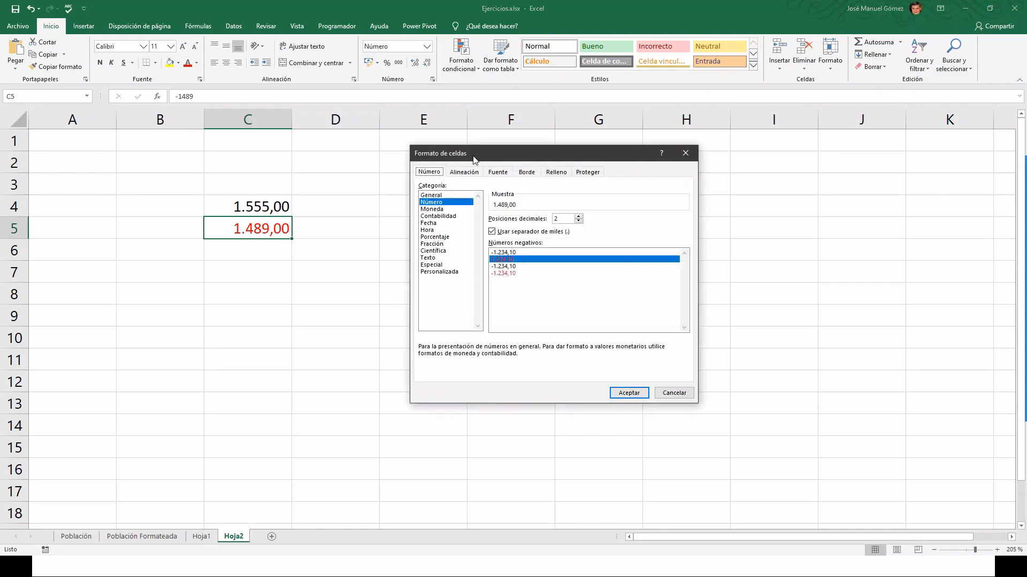
left_click(511, 274)
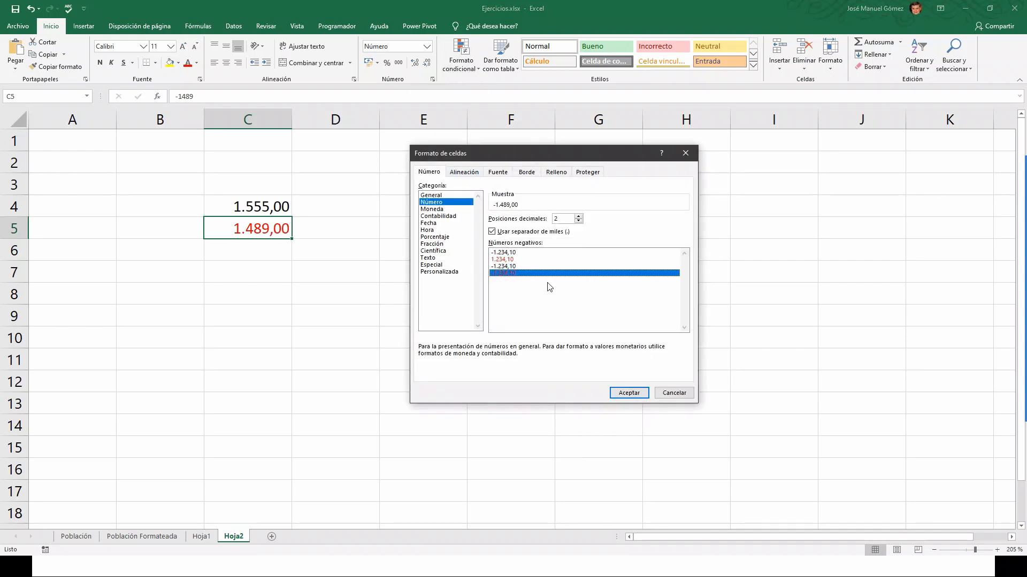
left_click(629, 394)
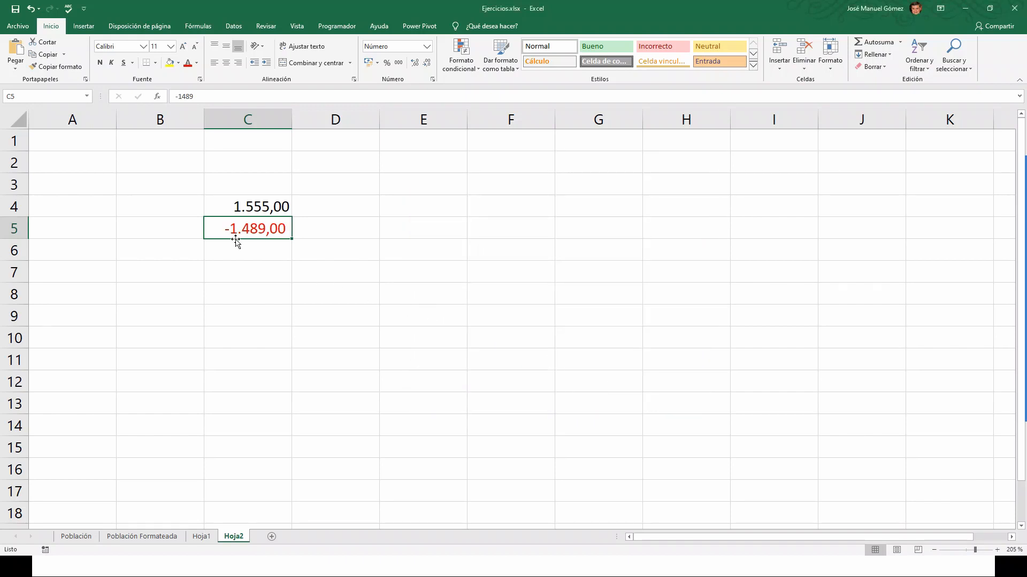
left_click(253, 252)
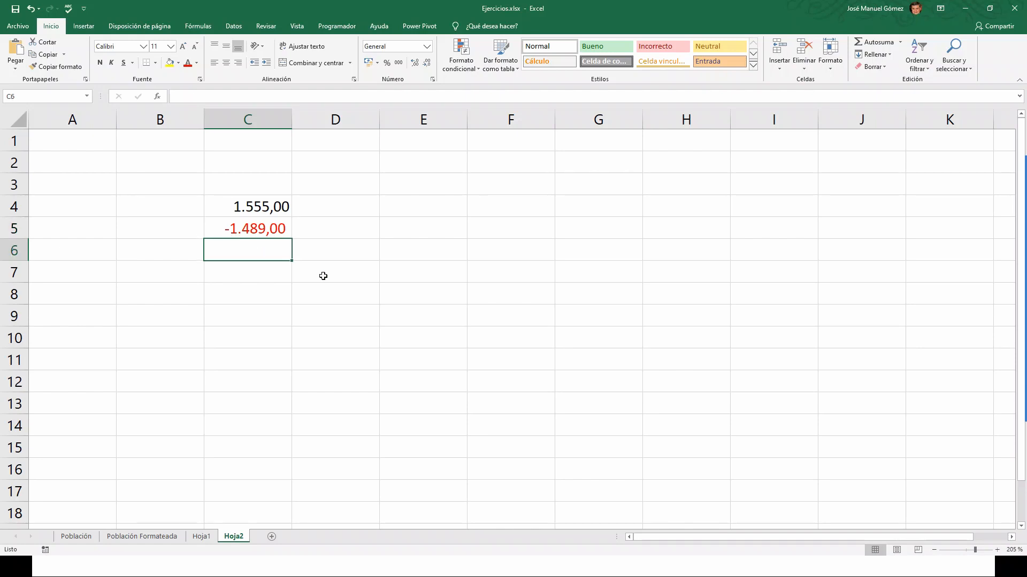
Preview the Número format options for C6 and cancel without changes.
left_click(432, 79)
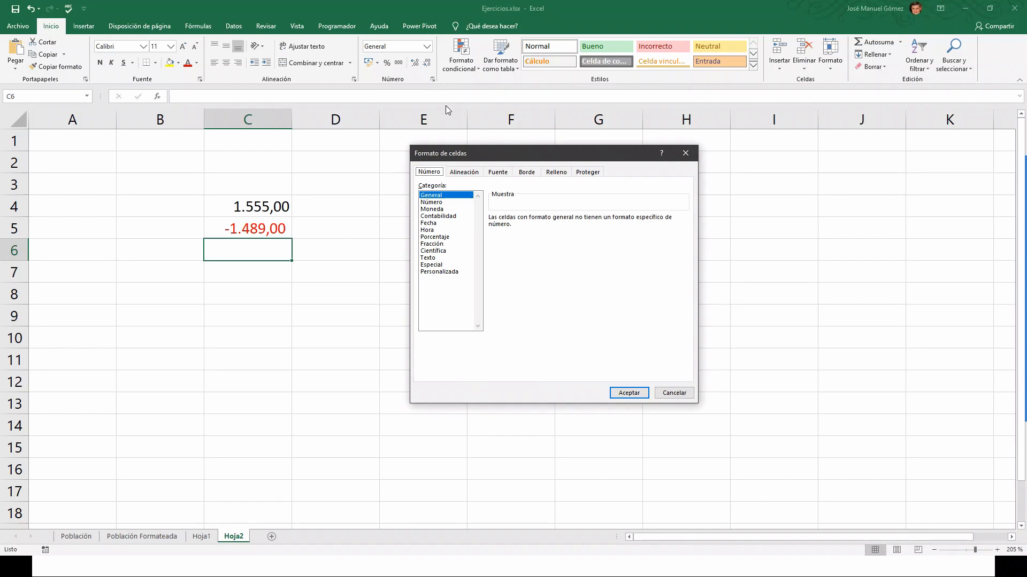
left_click(438, 203)
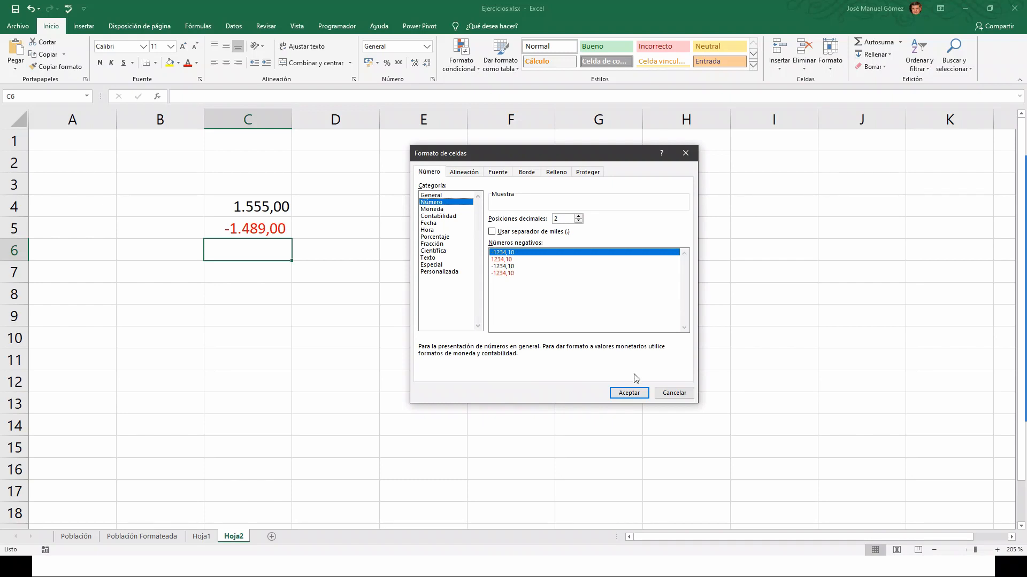
left_click(675, 394)
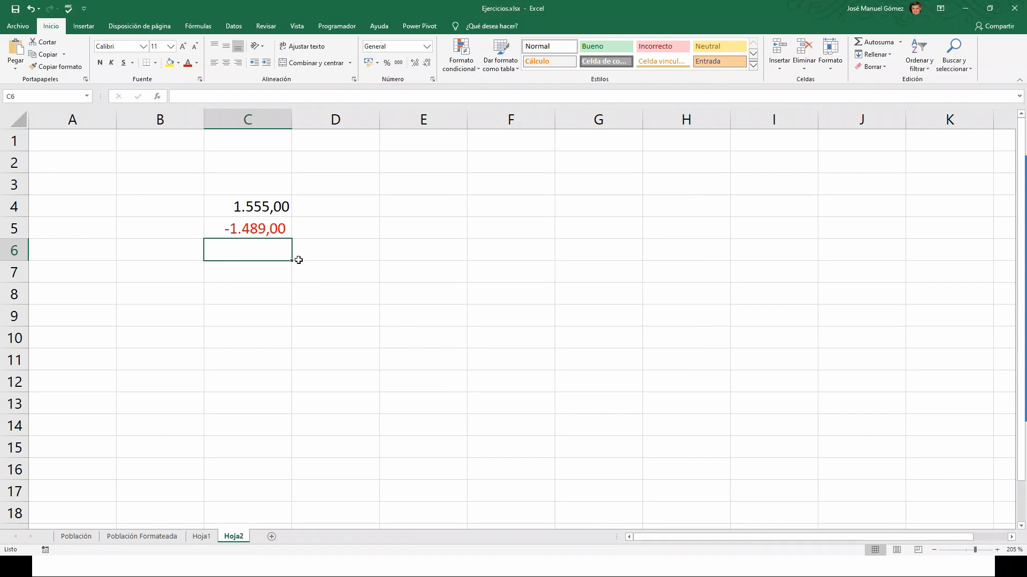
Enter 5741 in C6 and format it as Moneda with € and 2 decimals, 5.741,00 €.
type("5")
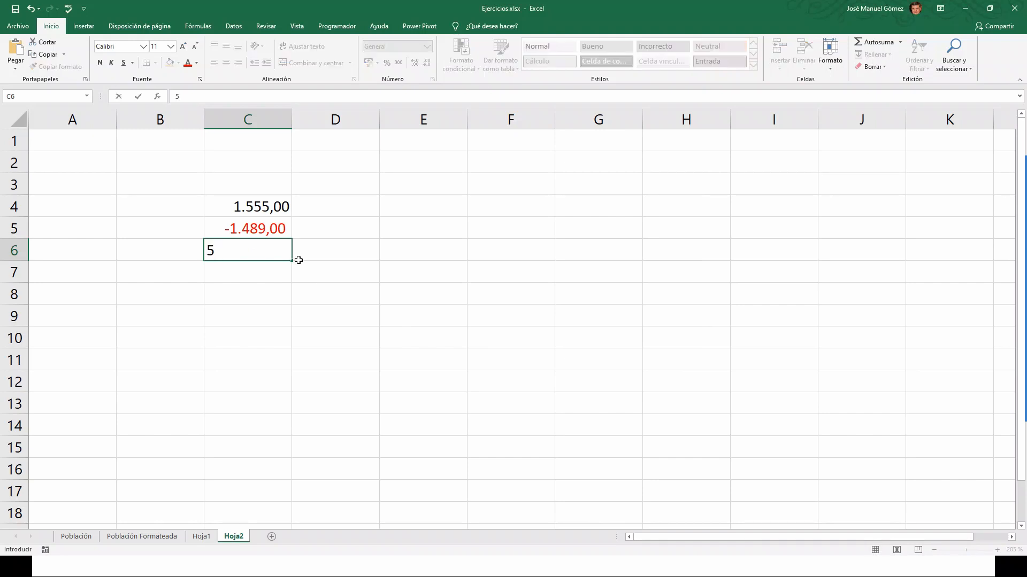
type("741")
key("ctrl+Return")
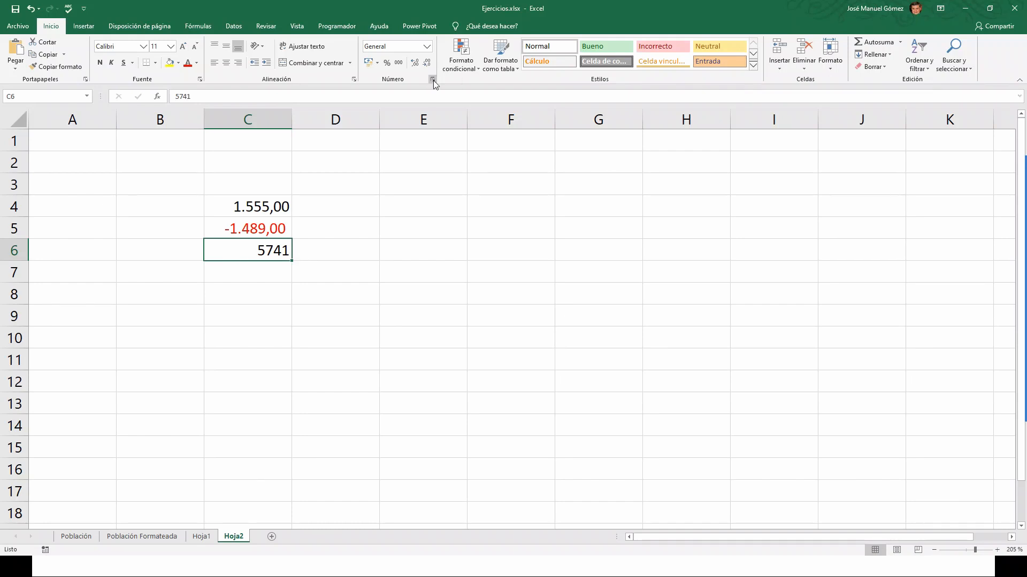
left_click(432, 80)
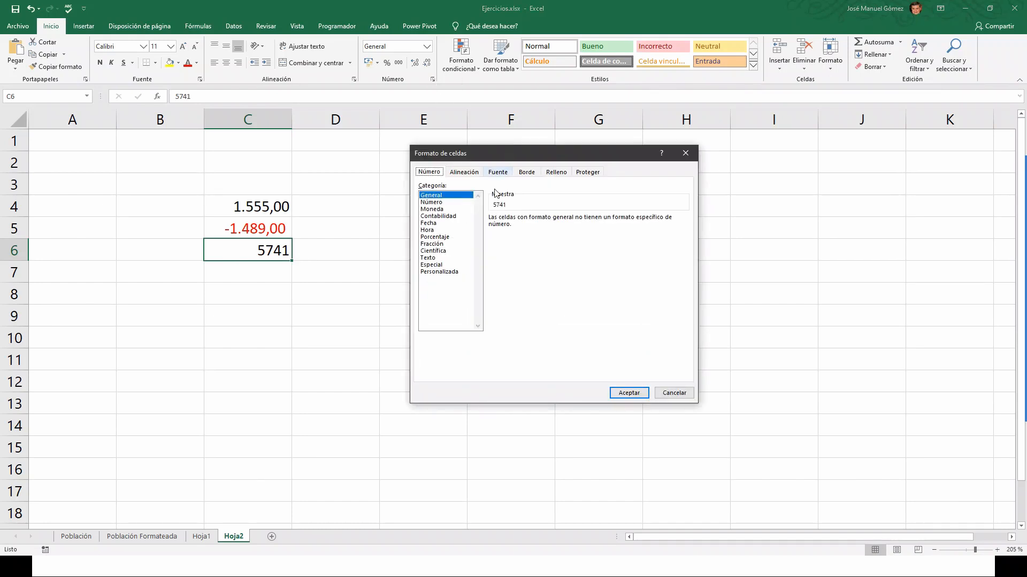
left_click(433, 212)
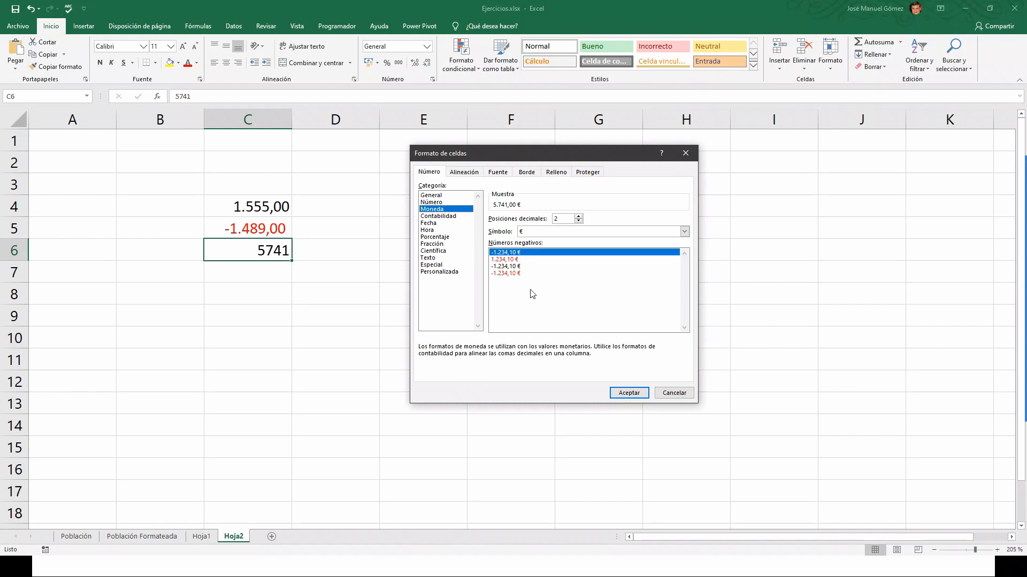
key("Return")
left_click(255, 273)
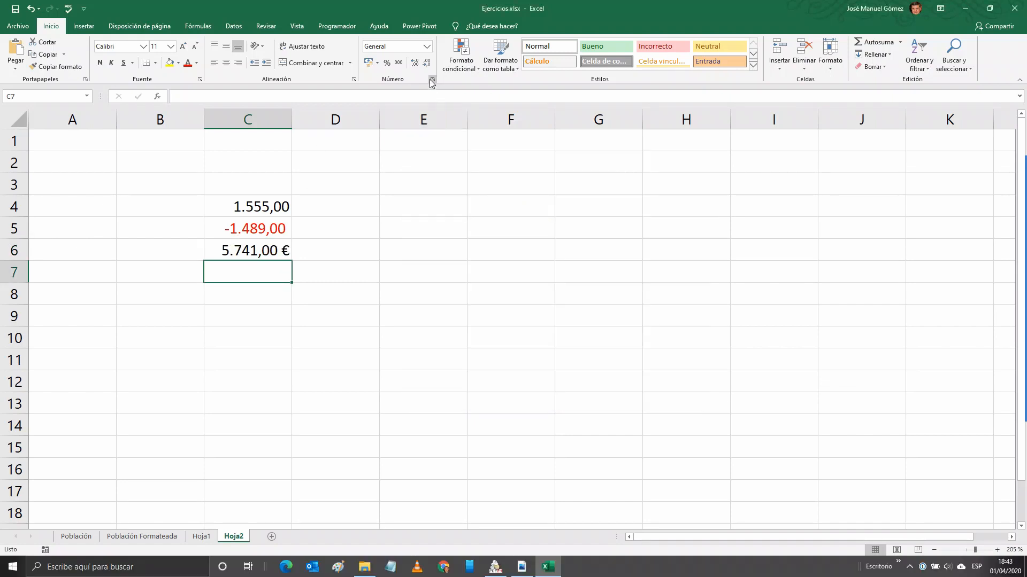
left_click(432, 79)
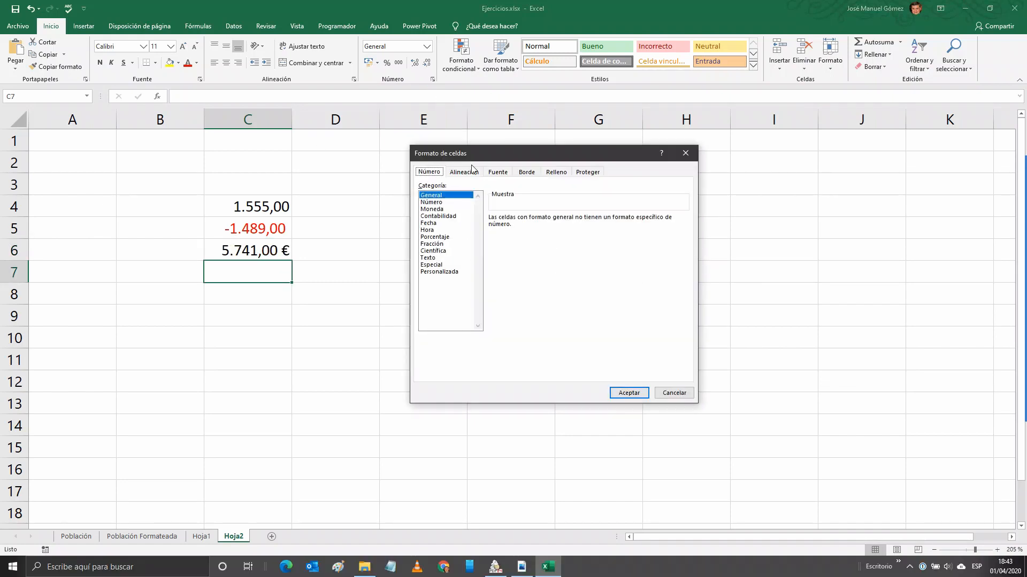
left_click(439, 217)
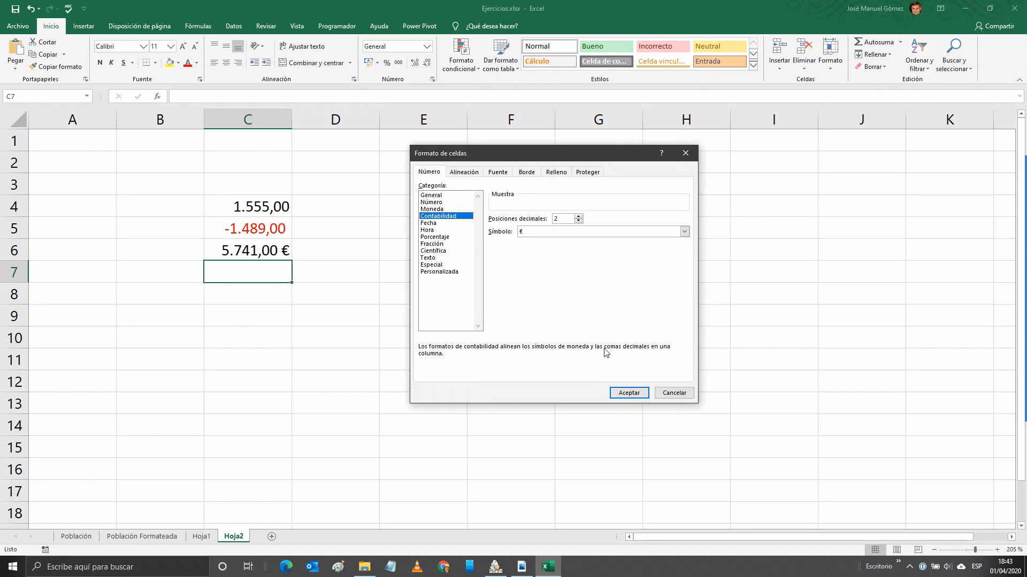
left_click(630, 394)
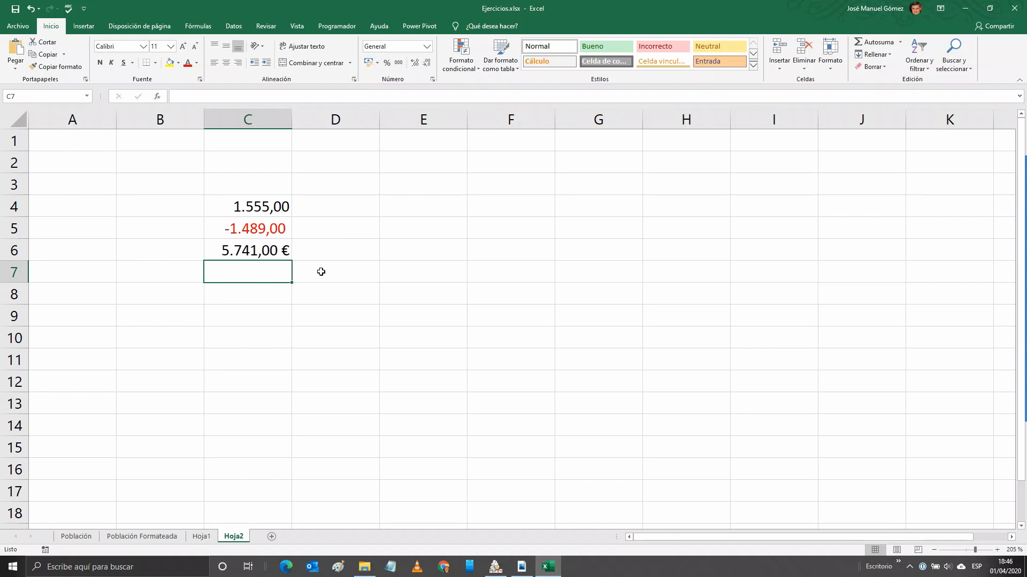
Enter 40 in C7 and apply the Porcentaje format.
type("5")
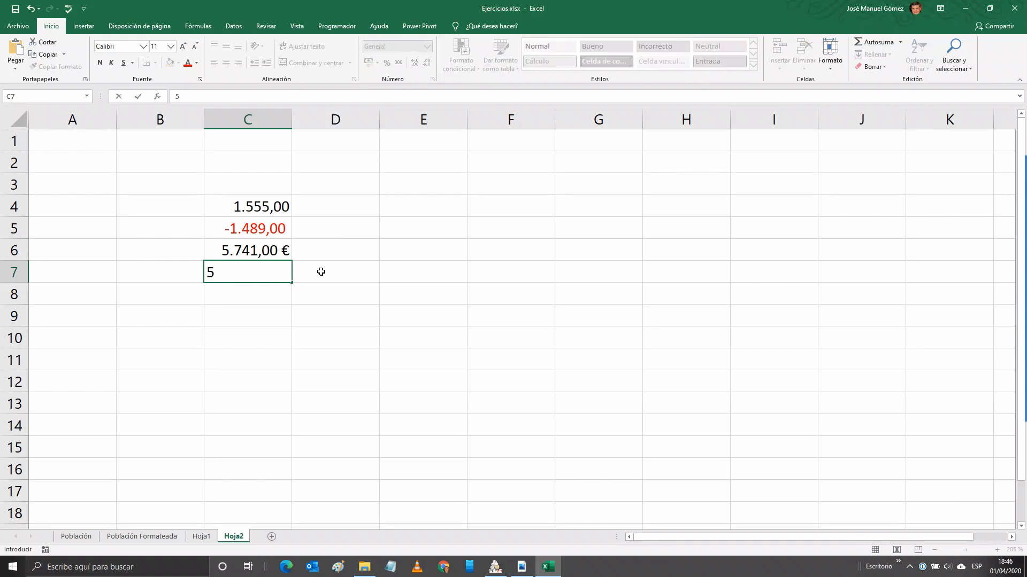
key("BackSpace")
type("40")
key("ctrl+Return")
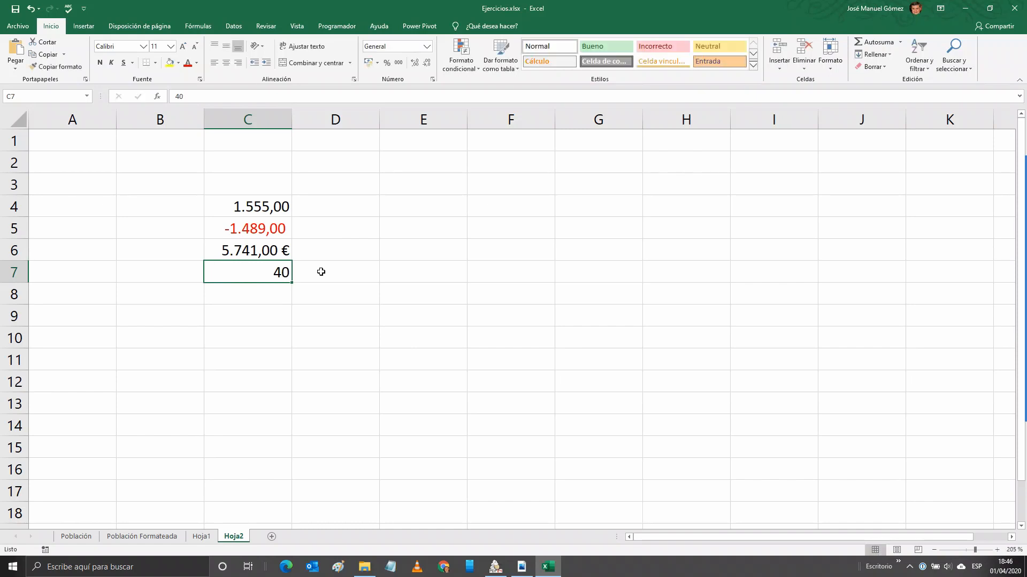
left_click(432, 79)
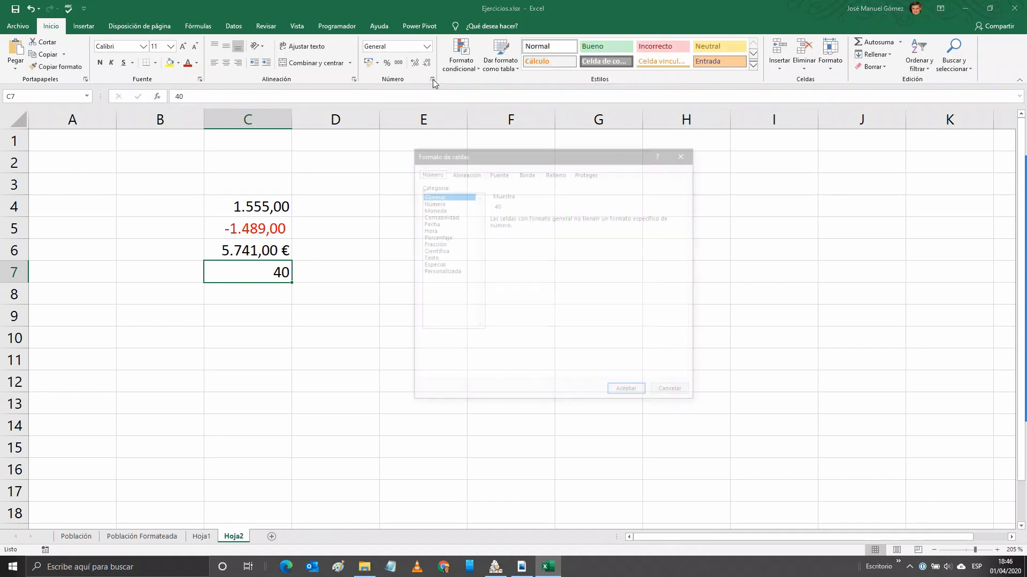
left_click(427, 238)
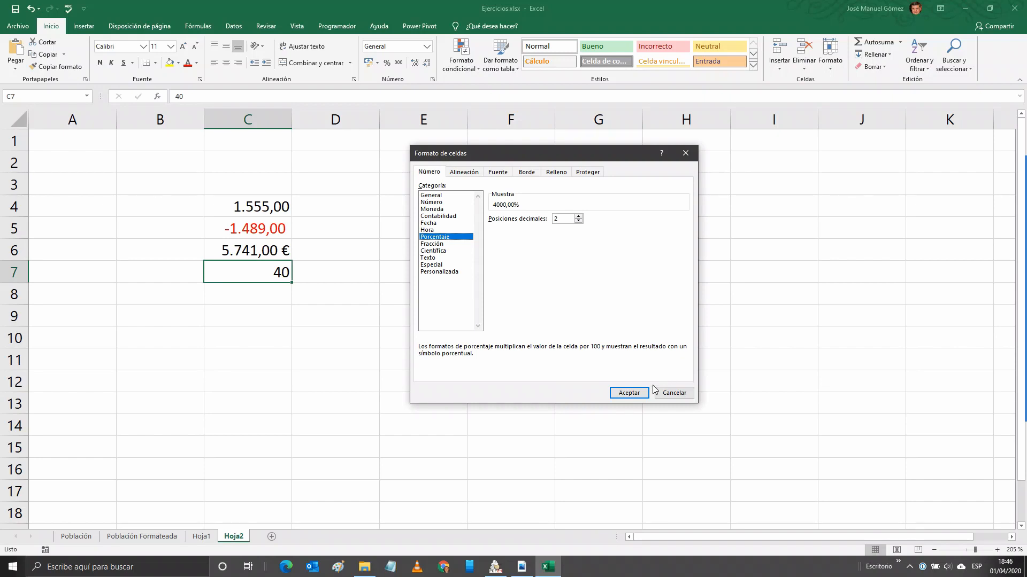
left_click(640, 396)
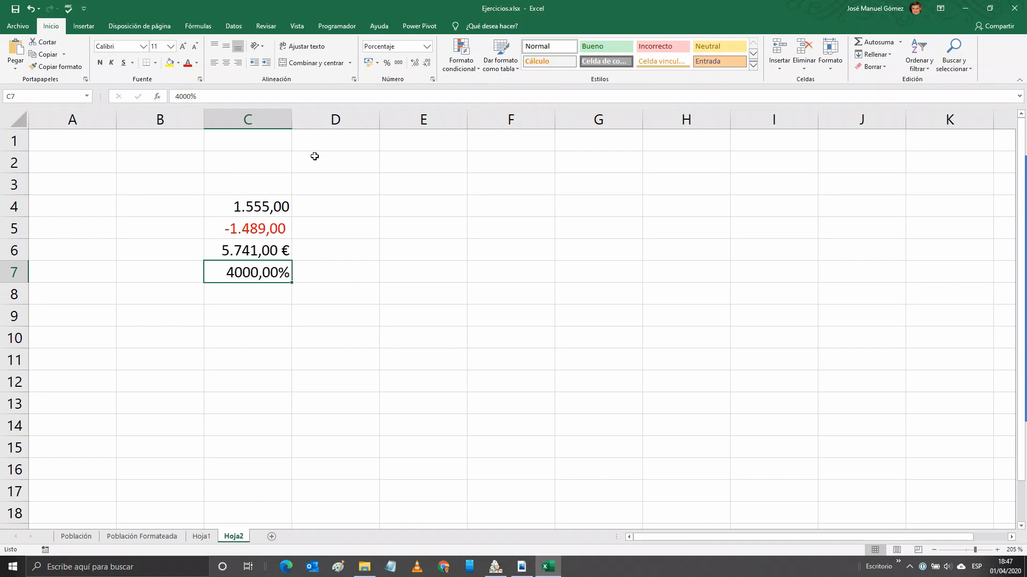
Replace C7's 4000% entry with 0,4 so it shows 40,00%.
left_click(227, 95)
left_click_drag(226, 94, 161, 94)
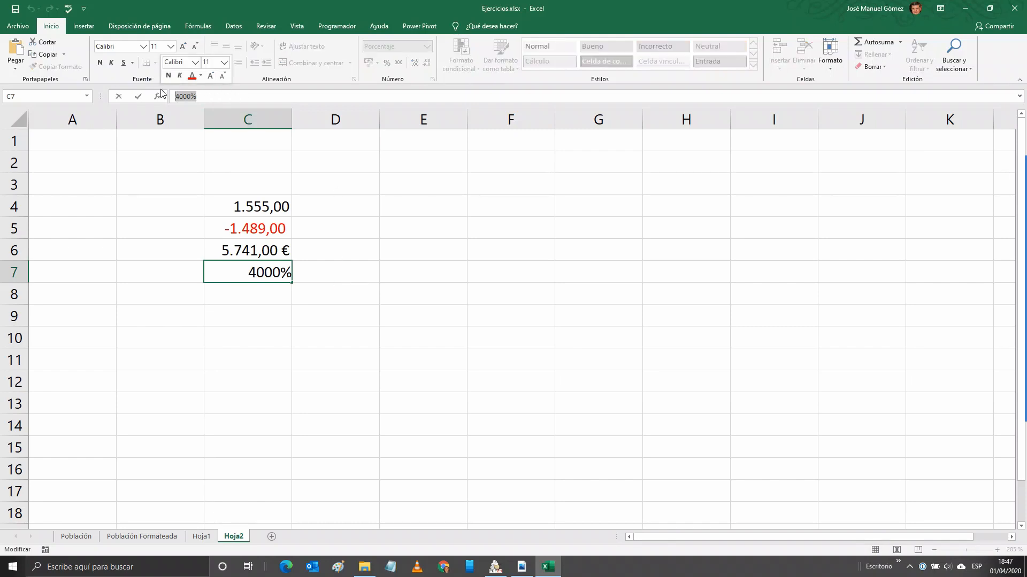
type("0,4")
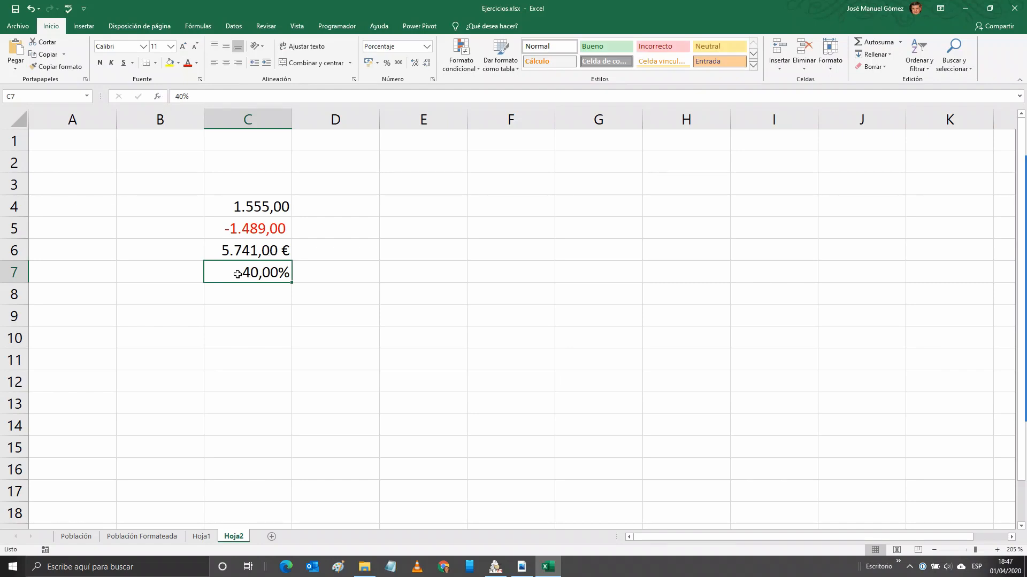
left_click(312, 273)
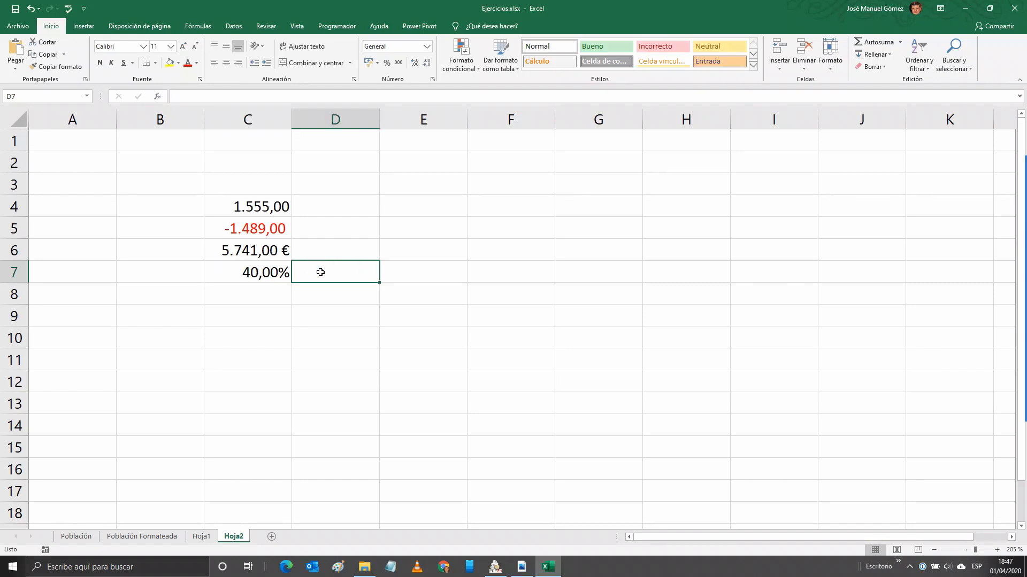
Enter the check formula =C7 in D7 and set it to General so it shows 0,4.
type("=")
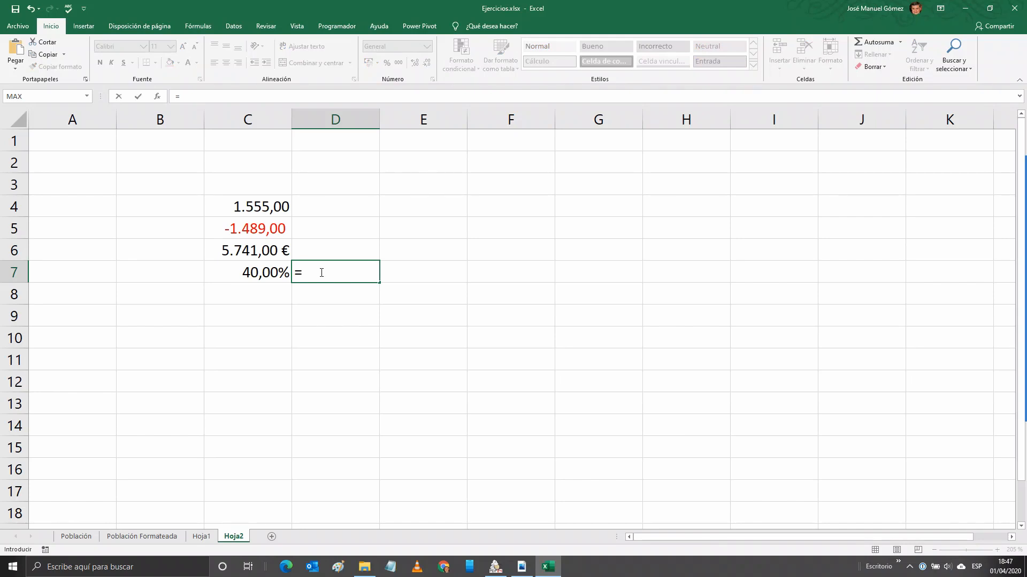
key("Left")
key("ctrl+Return")
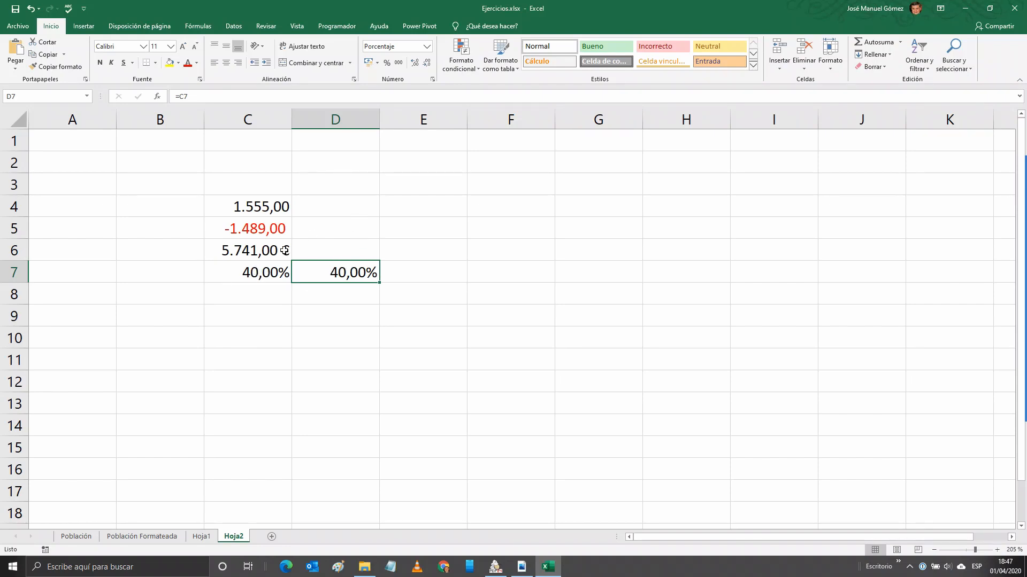
left_click(433, 81)
left_click(430, 196)
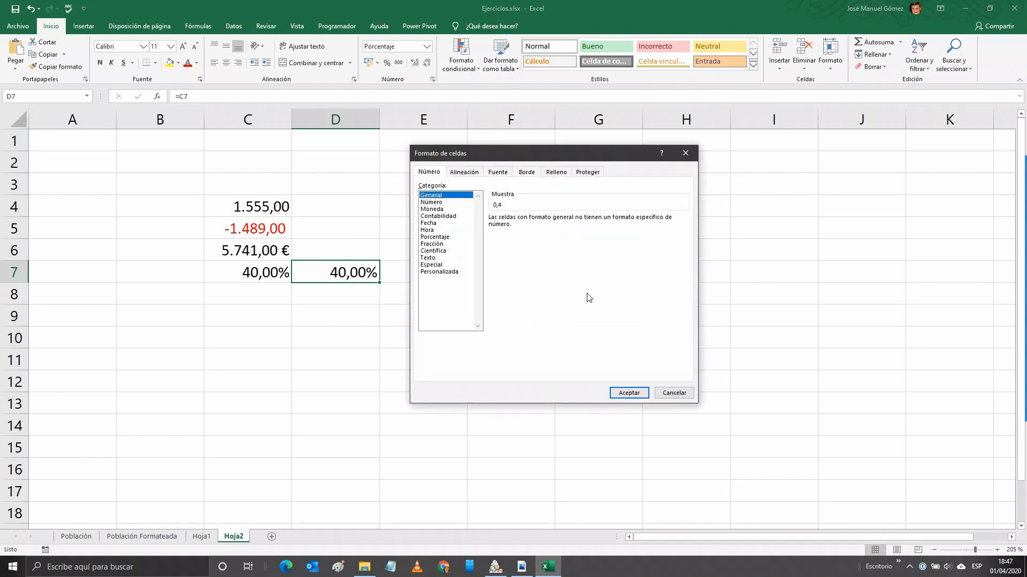
left_click(628, 392)
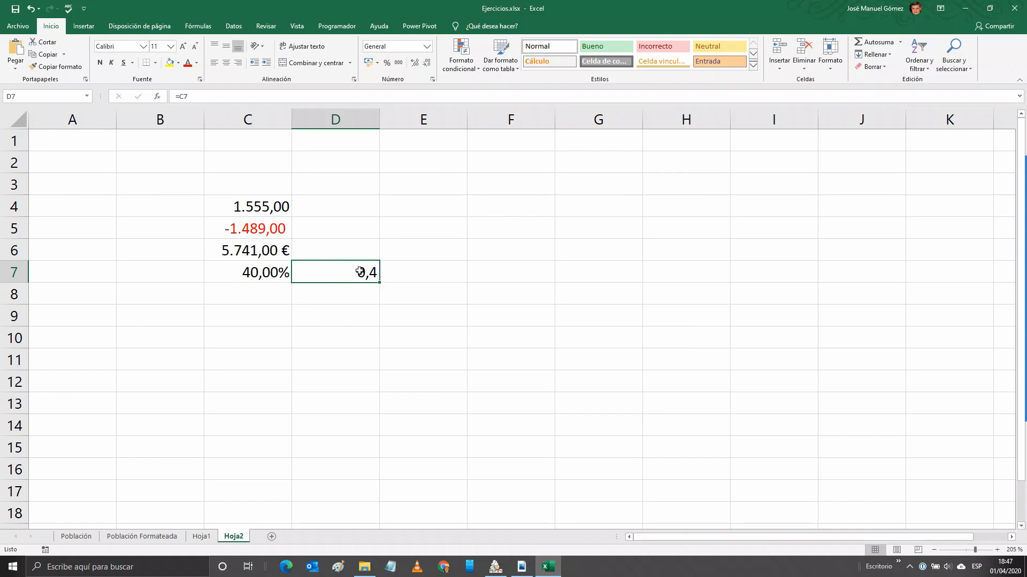
left_click(271, 296)
left_click(431, 81)
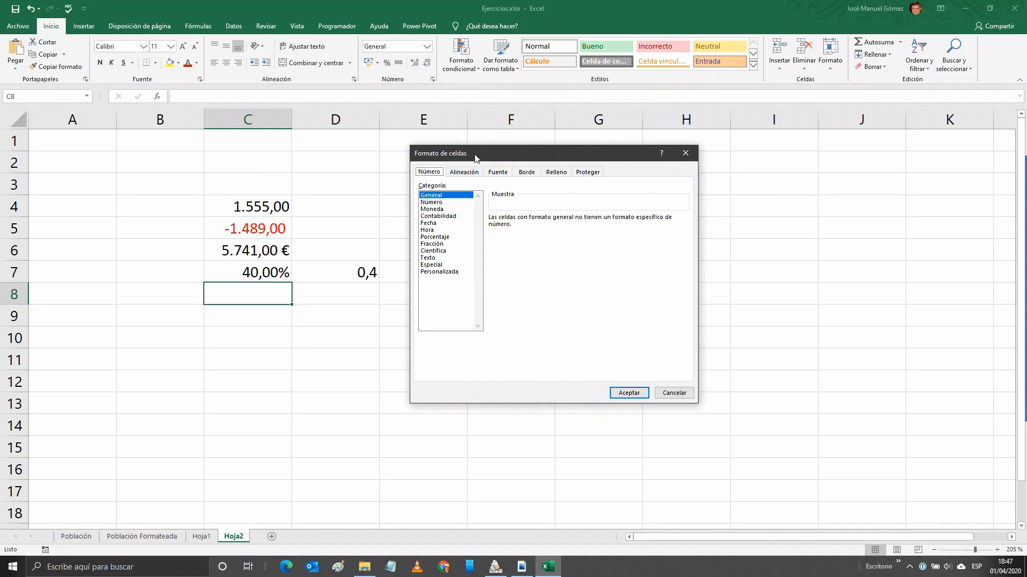
Enter 0,5 in C8 and apply the Fracción format so it shows 1/2.
left_click(676, 394)
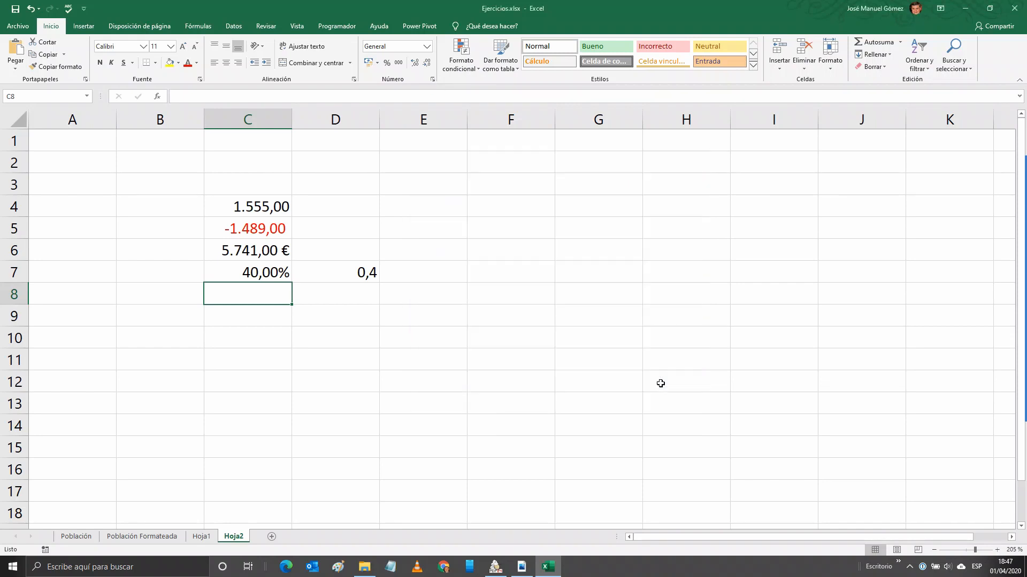
left_click(353, 273)
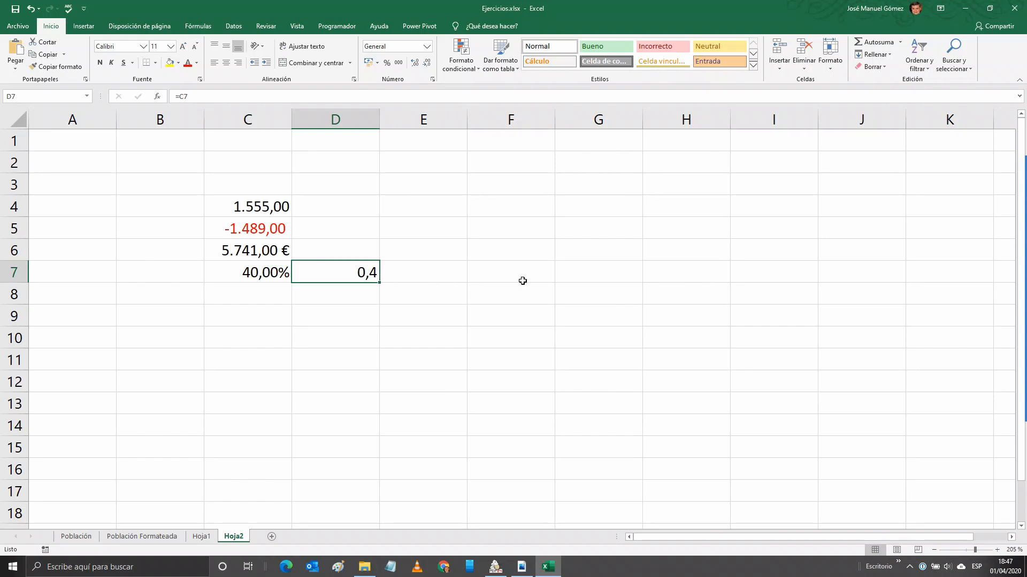
left_click(267, 293)
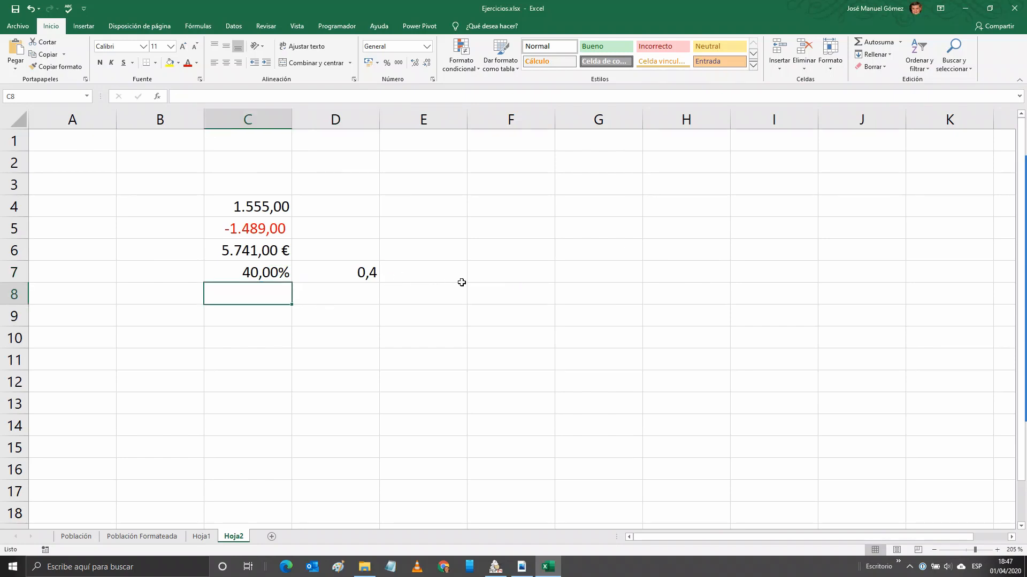
type("0,5")
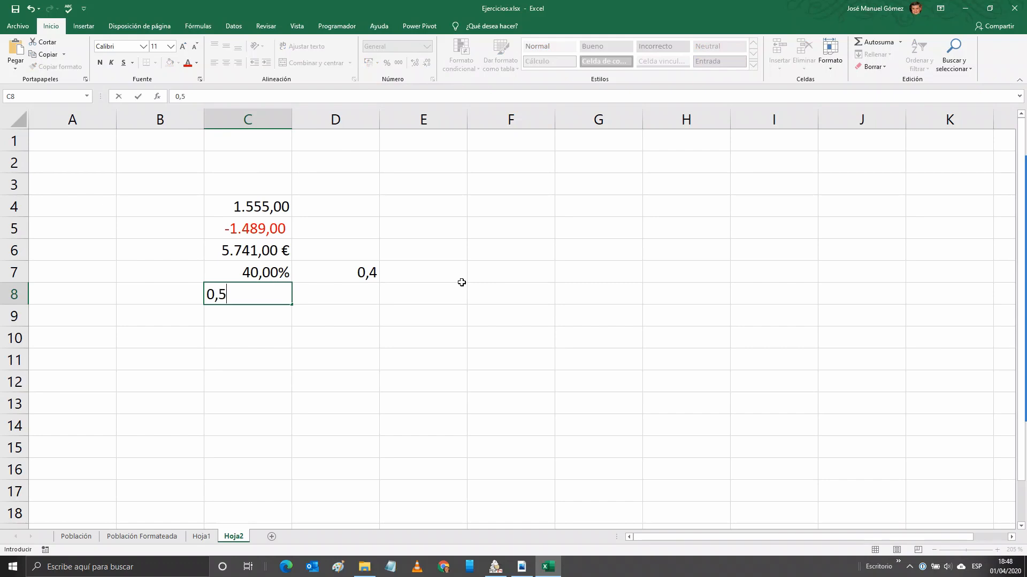
key("ctrl+Return")
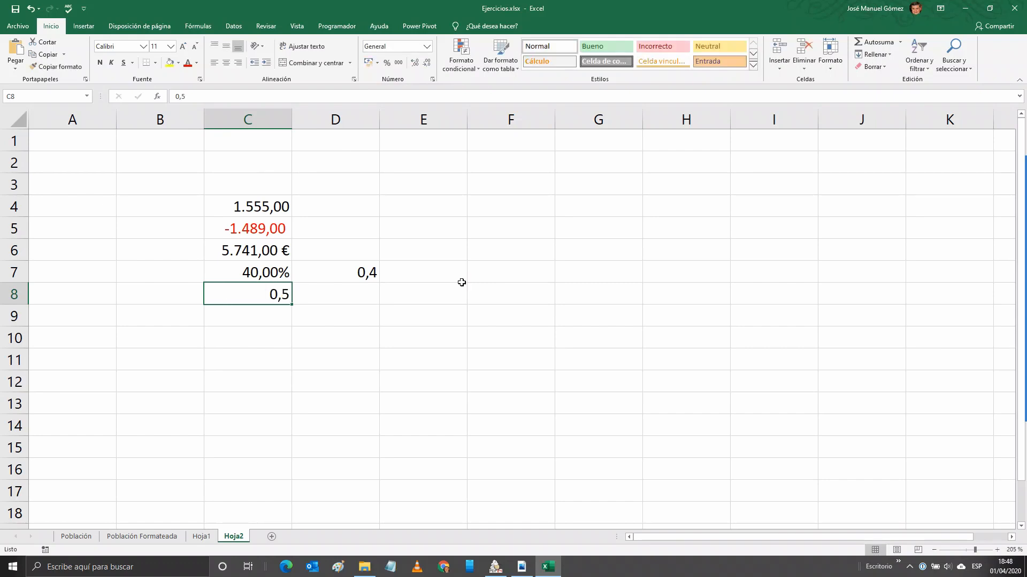
left_click(432, 79)
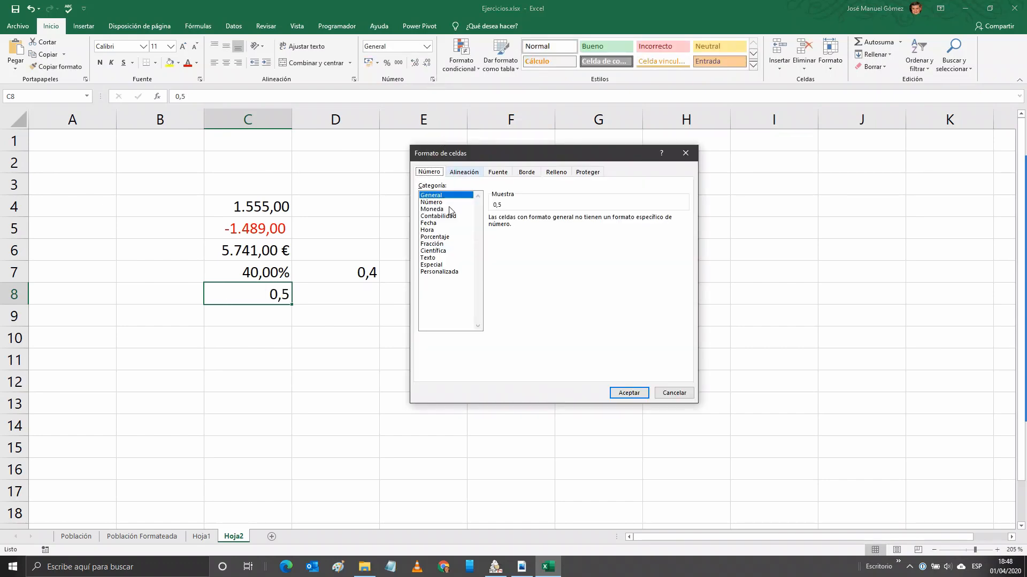
left_click(437, 243)
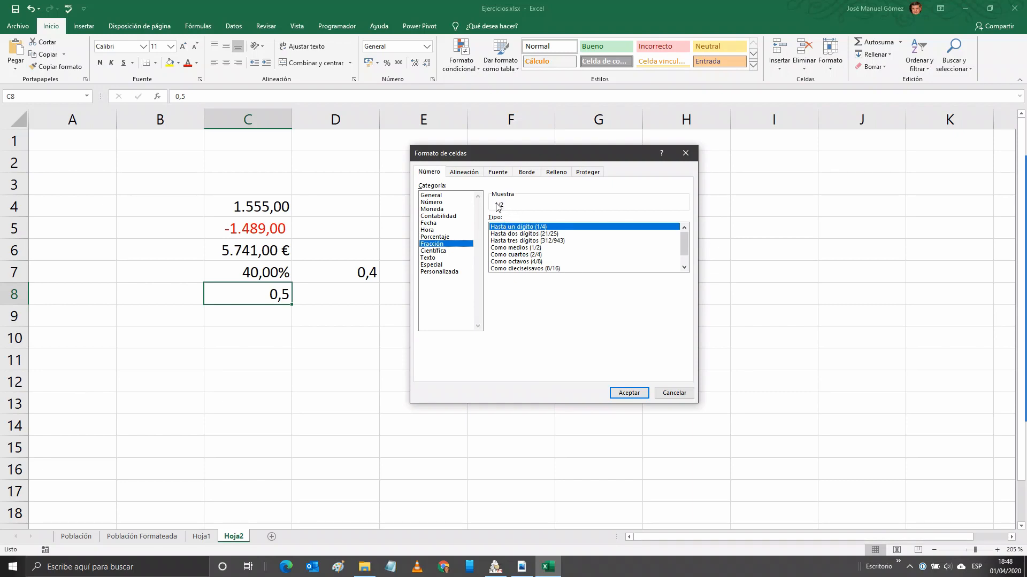
left_click(633, 396)
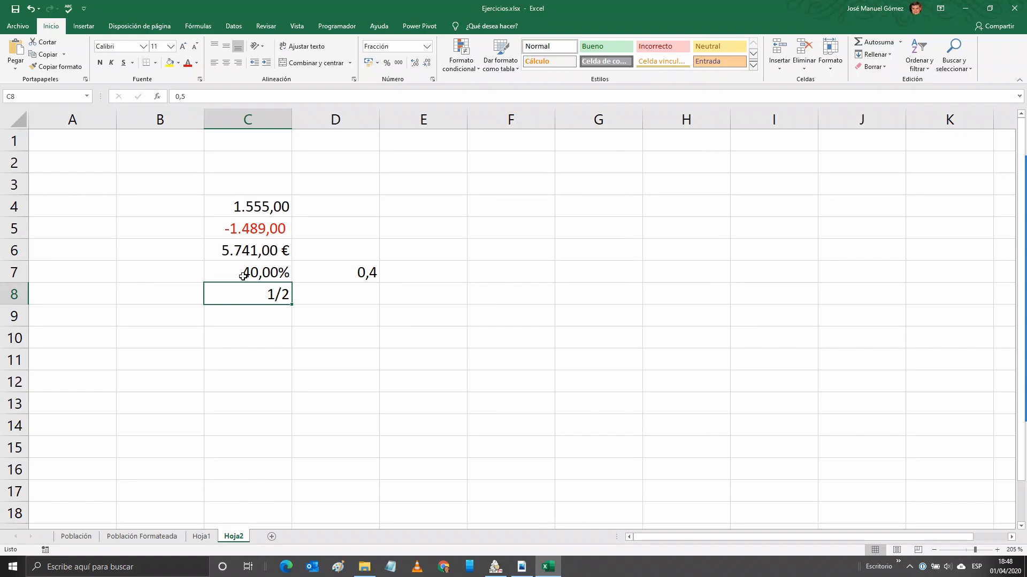
Change C8 to 1,5 and set its Fracción type to Hasta dos dígitos.
left_click(169, 95)
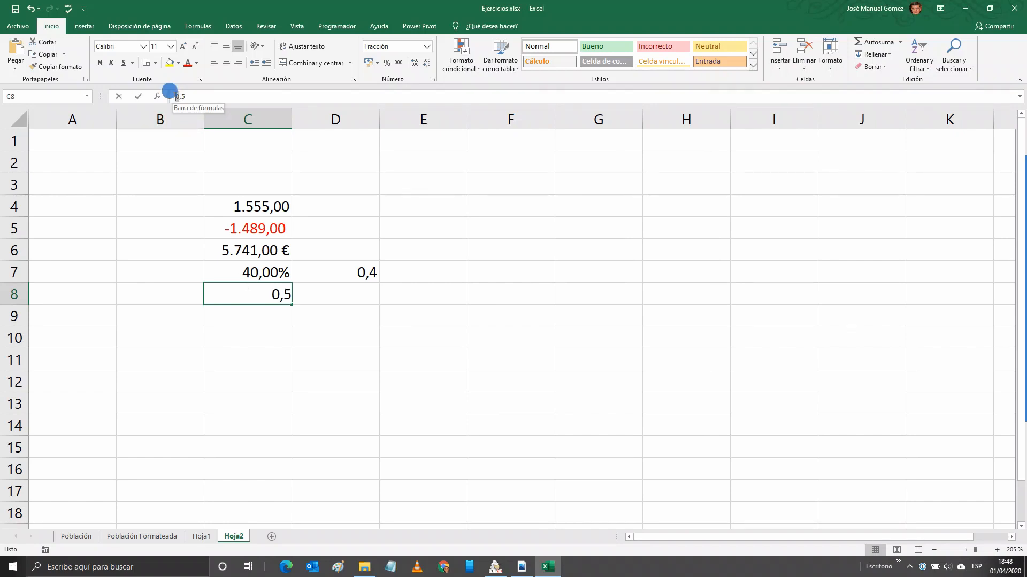
type("1")
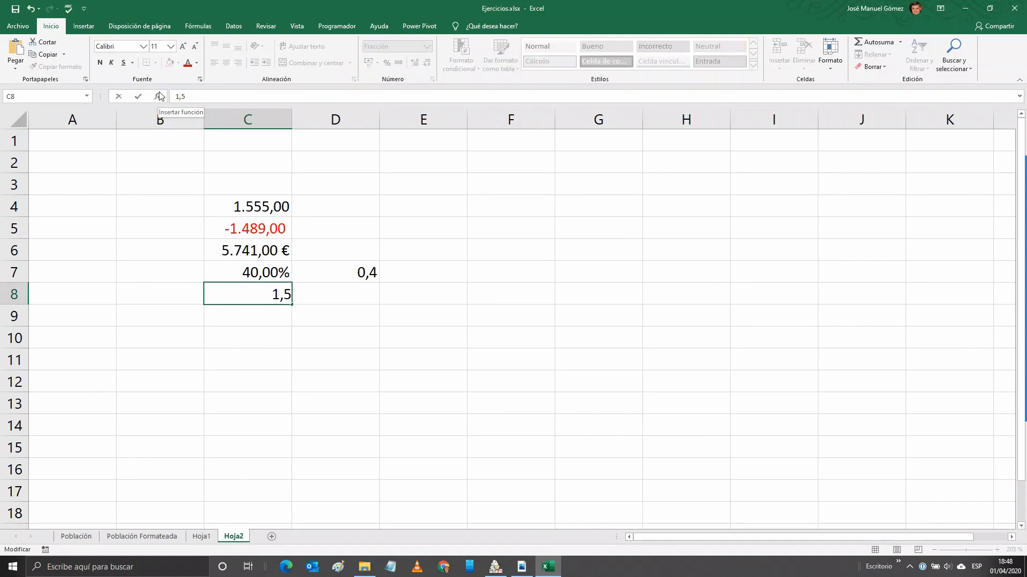
key("ctrl+Return")
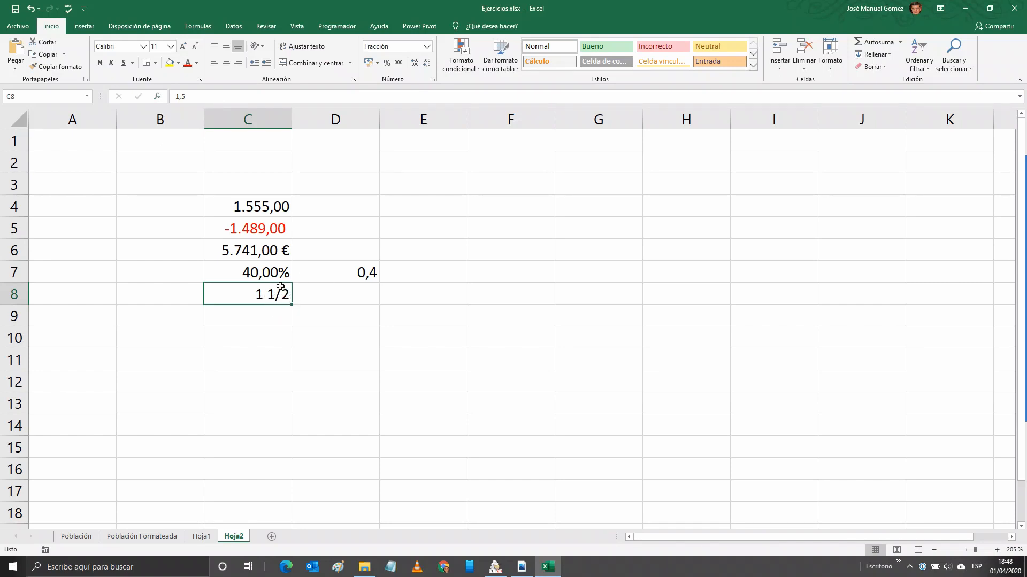
left_click(433, 80)
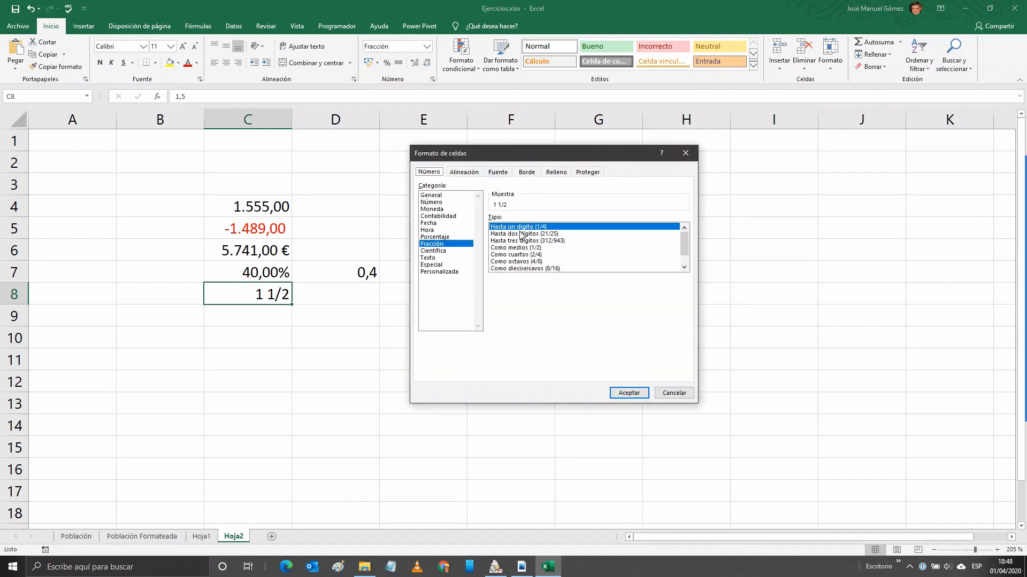
left_click(521, 235)
left_click(629, 393)
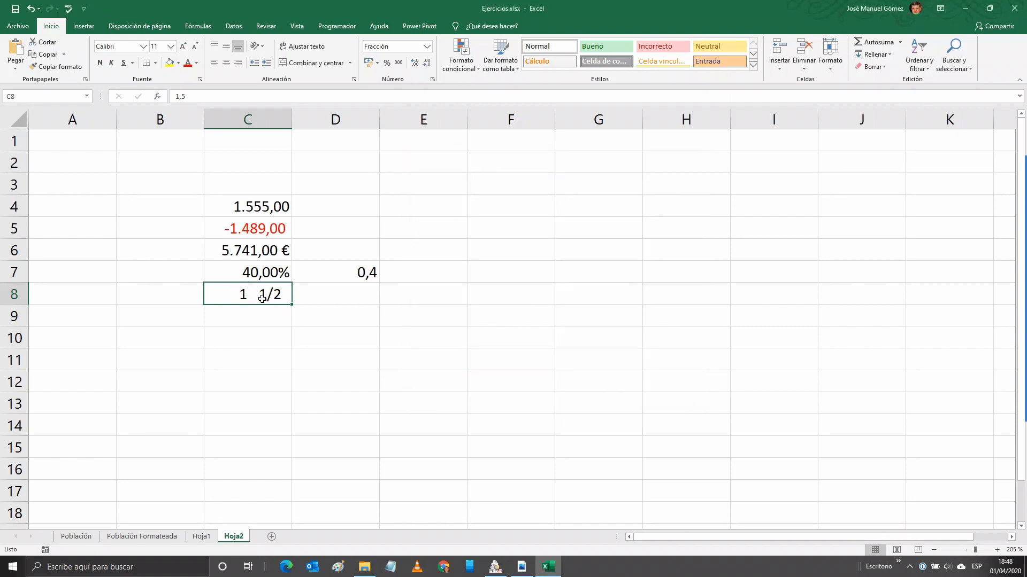
Change C8 to 4,5 and then 4,58 so it reads 4 29/50.
left_click(177, 97)
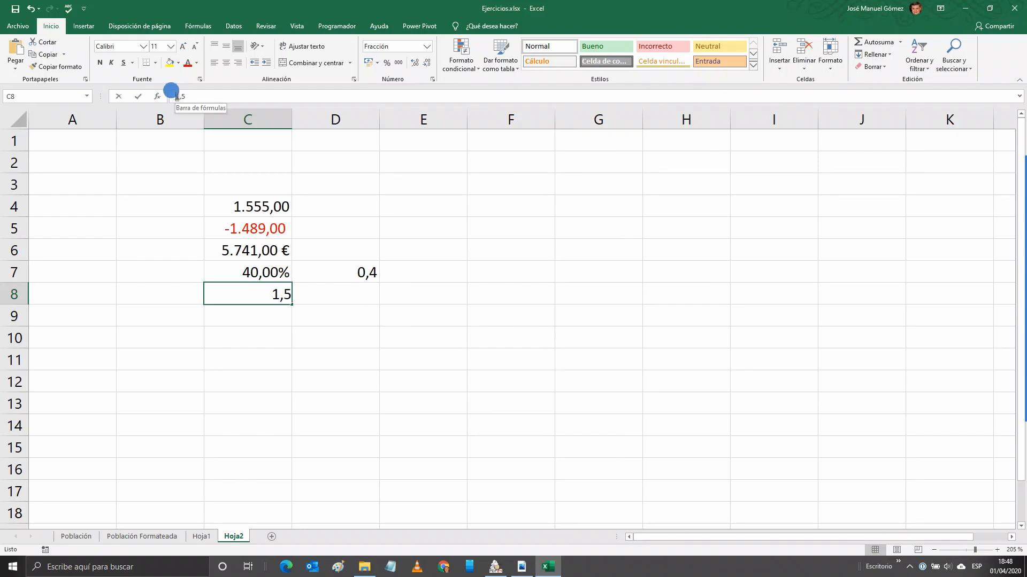
key("Delete")
type("4")
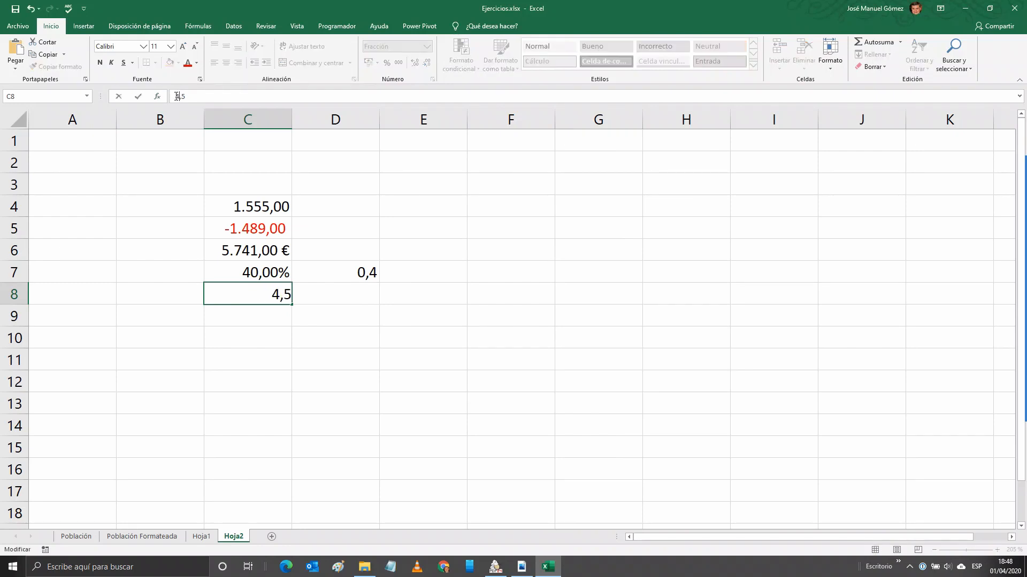
key("Return")
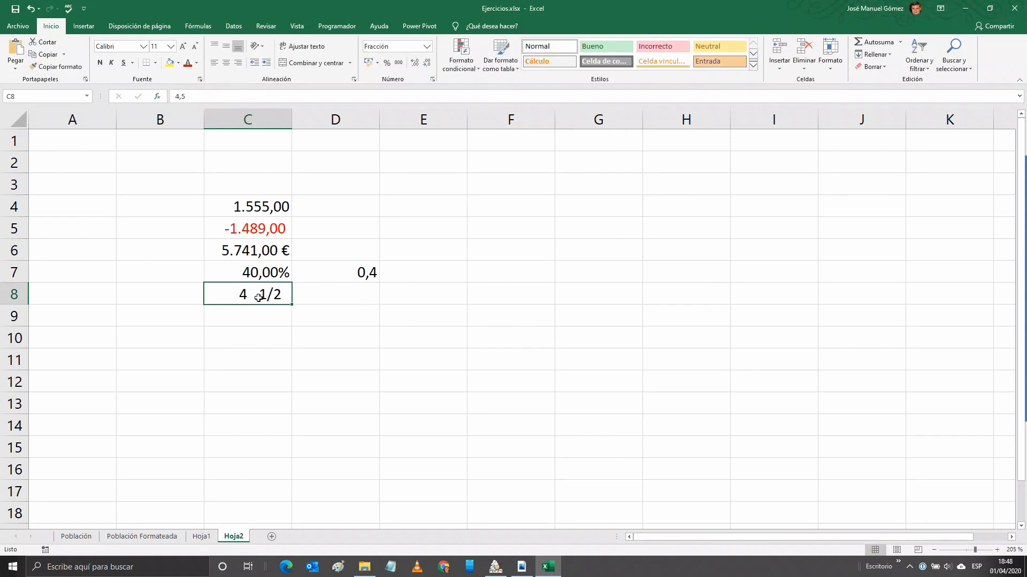
left_click(188, 96)
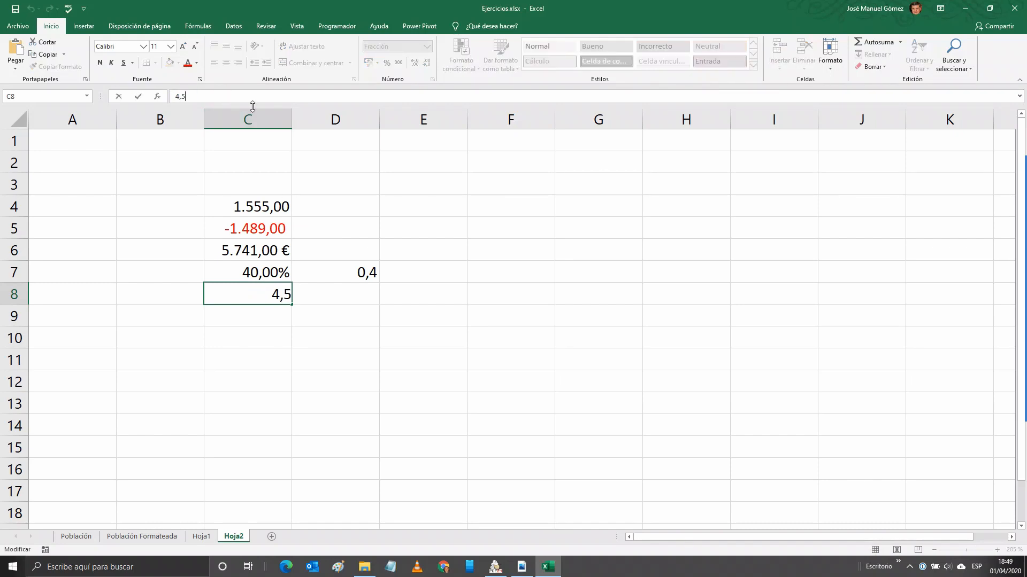
type("8")
key("ctrl+Return")
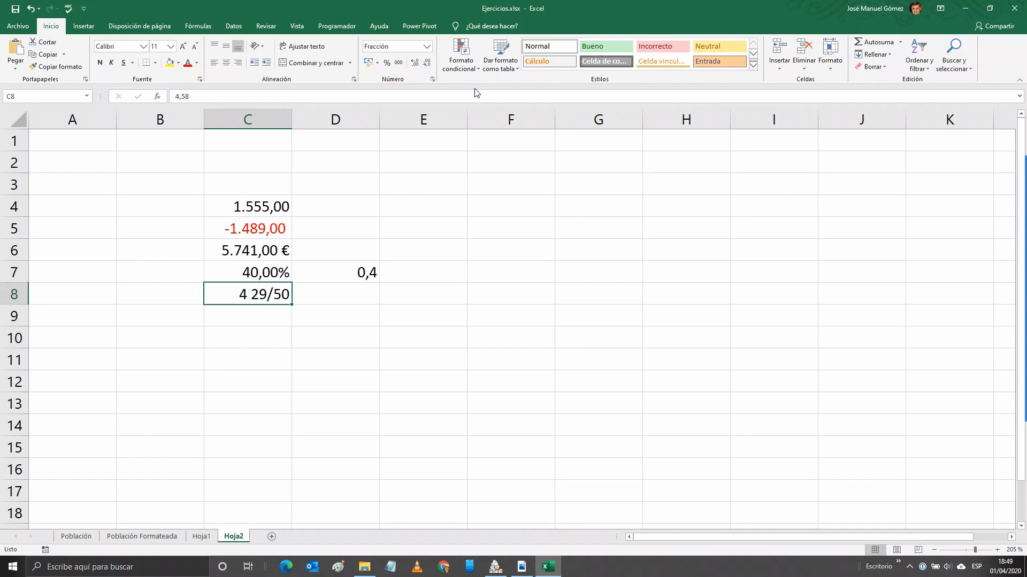
left_click(432, 80)
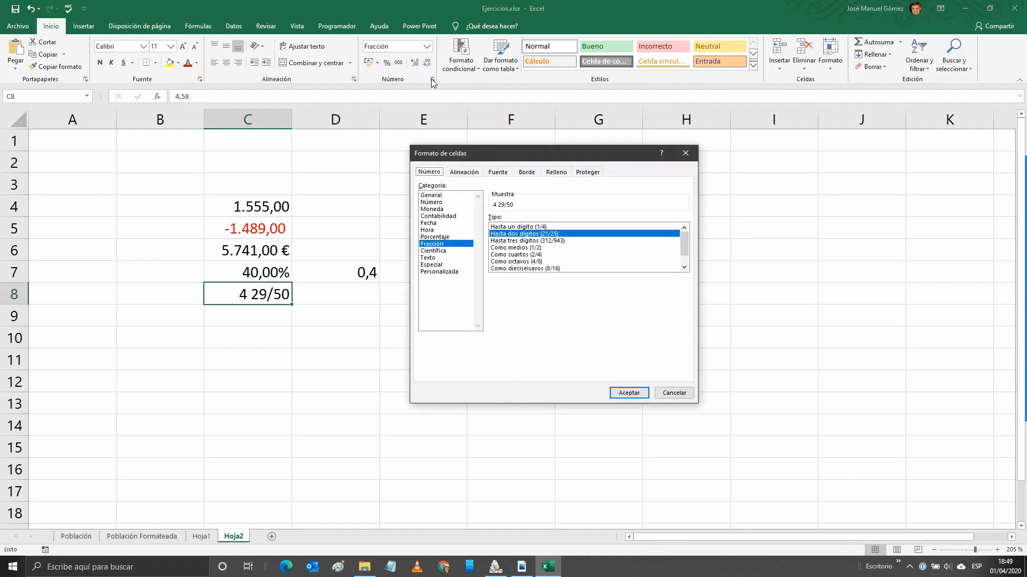
left_click(674, 394)
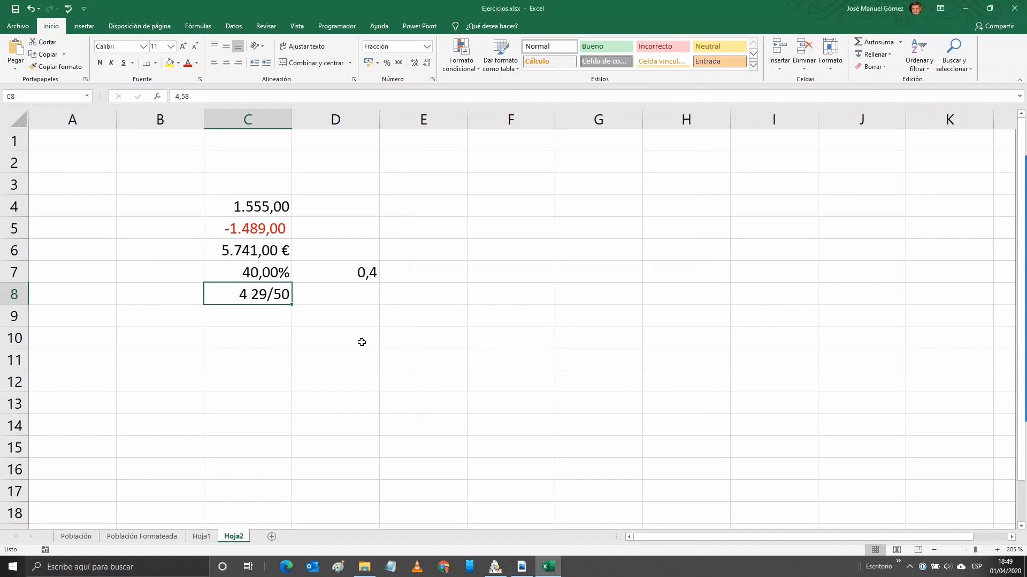
left_click(260, 318)
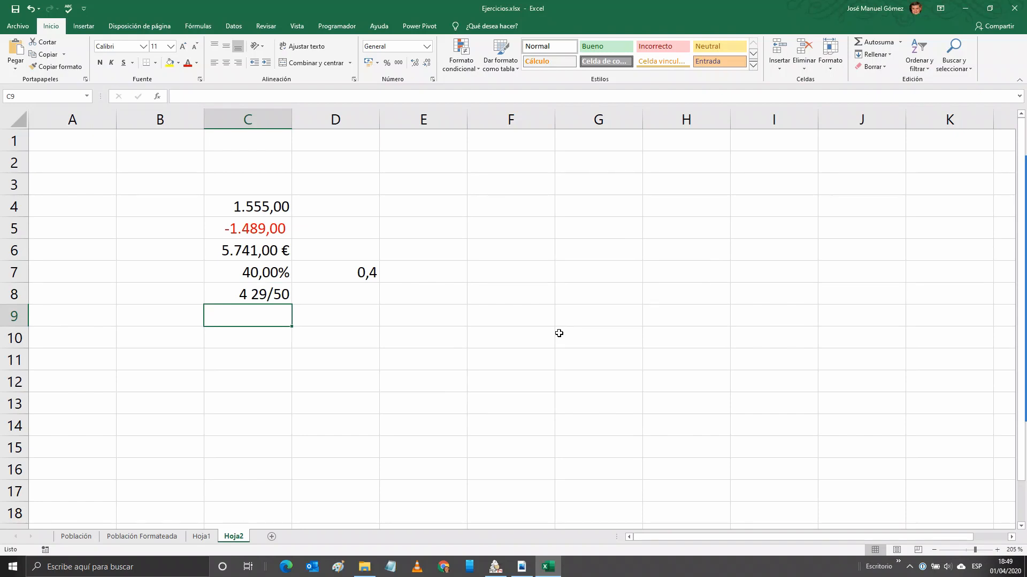
type("0")
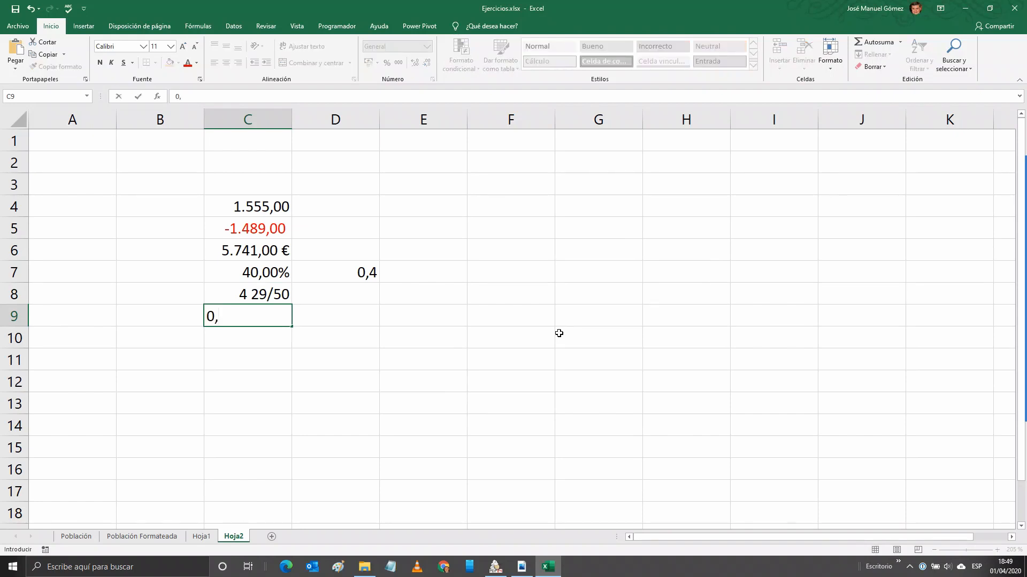
type(",00000000")
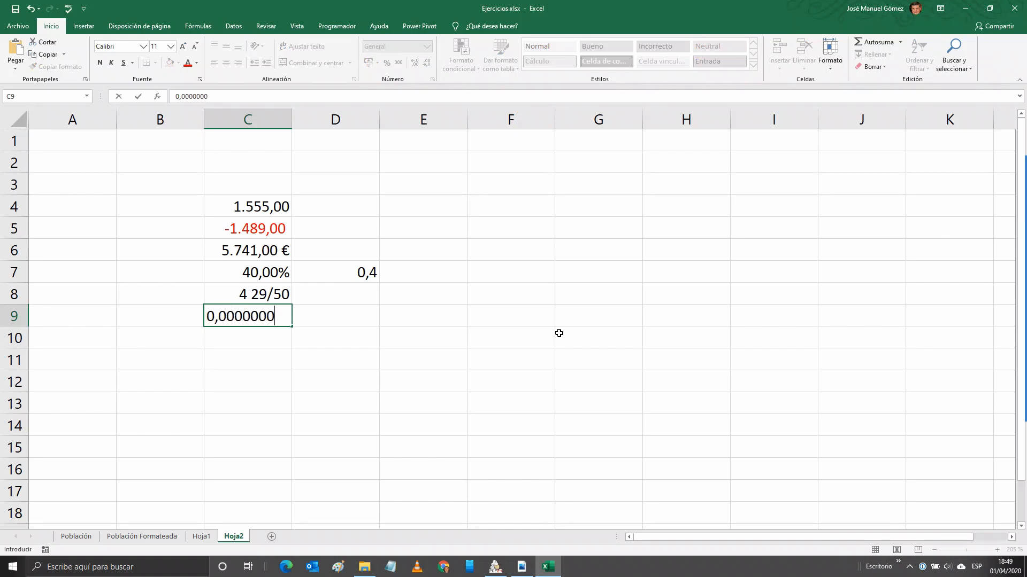
type("05")
key("ctrl+Return")
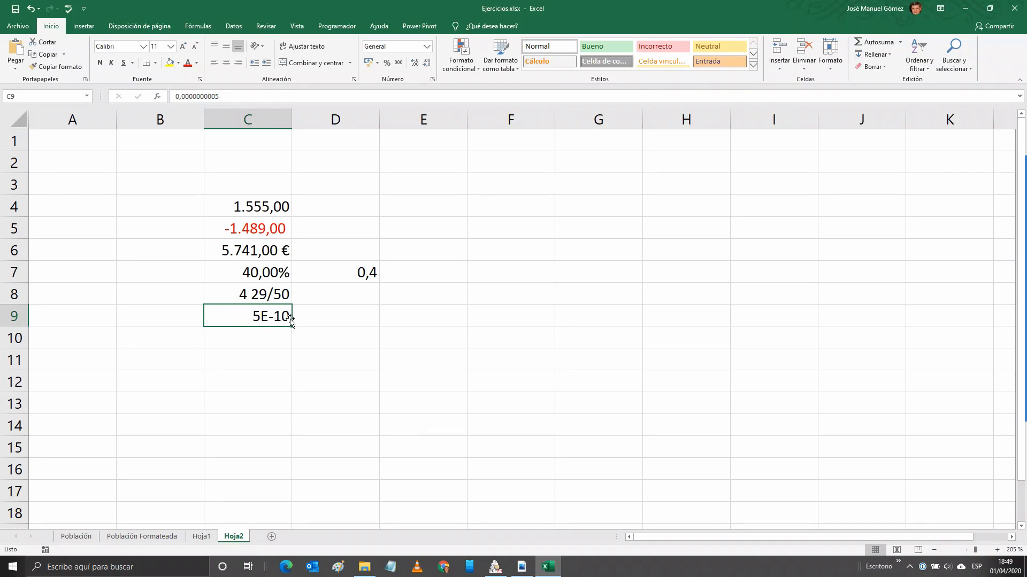
left_click(432, 79)
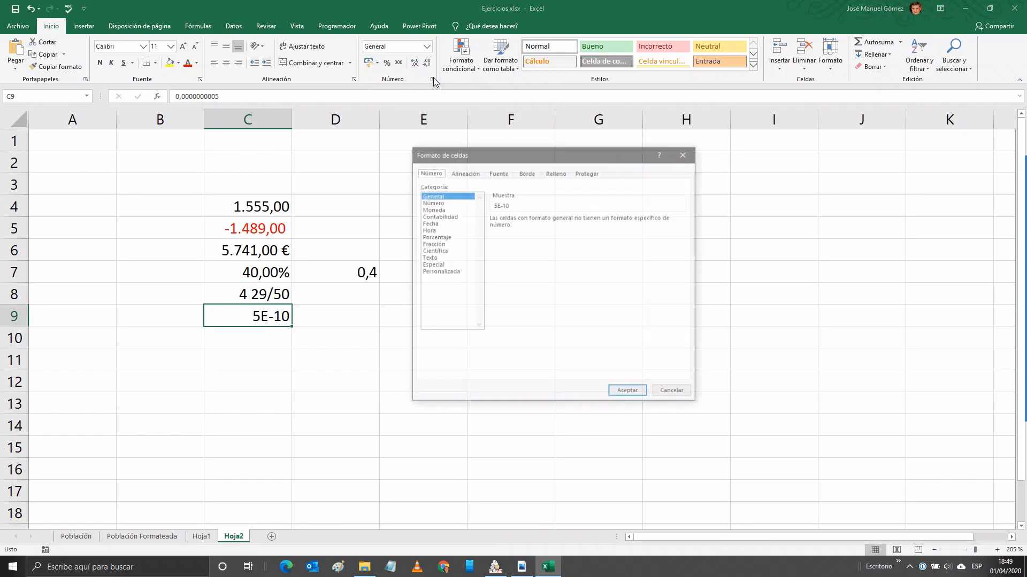
left_click(426, 252)
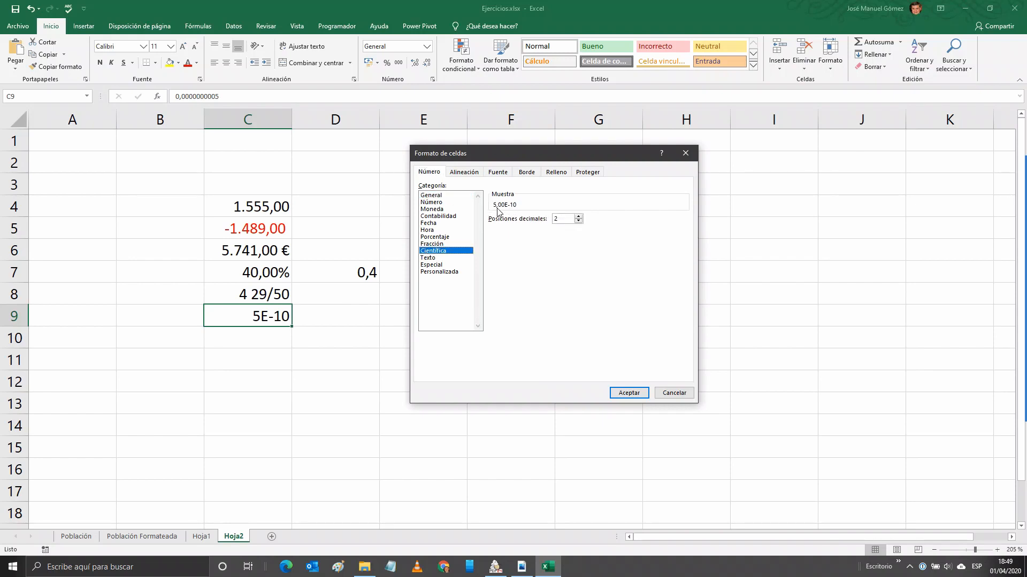
left_click(578, 217)
left_click(578, 217)
left_click(578, 221)
left_click(578, 220)
left_click(629, 393)
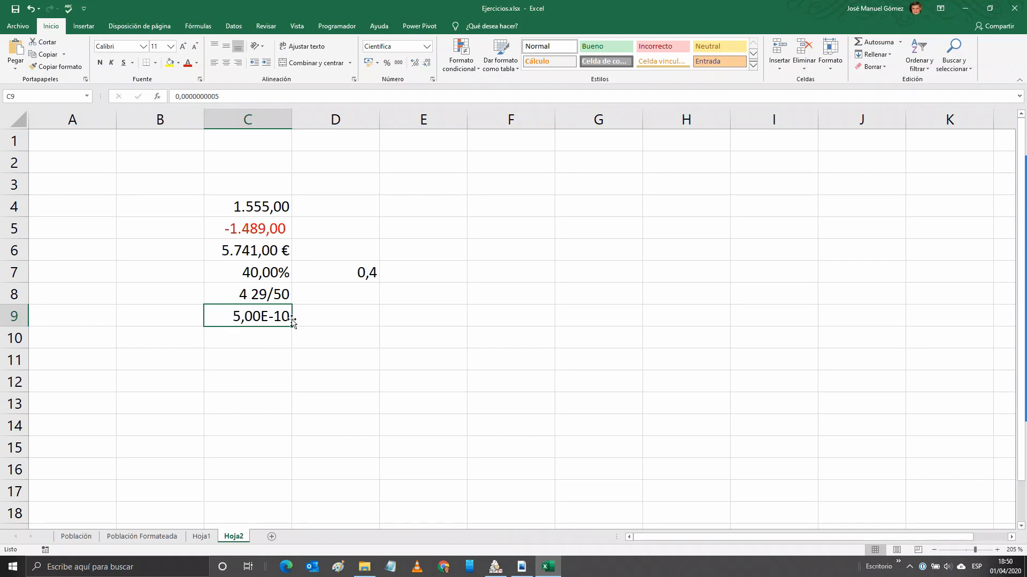
Widen column D and enter the check formula =C9 in D9.
left_click_drag(378, 121, 533, 123)
left_click(473, 274)
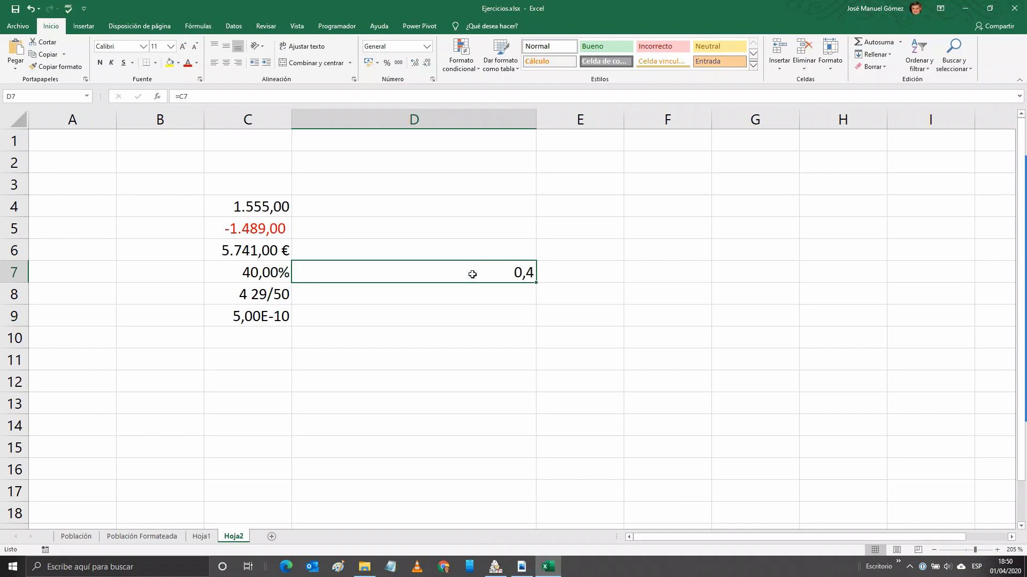
left_click(427, 321)
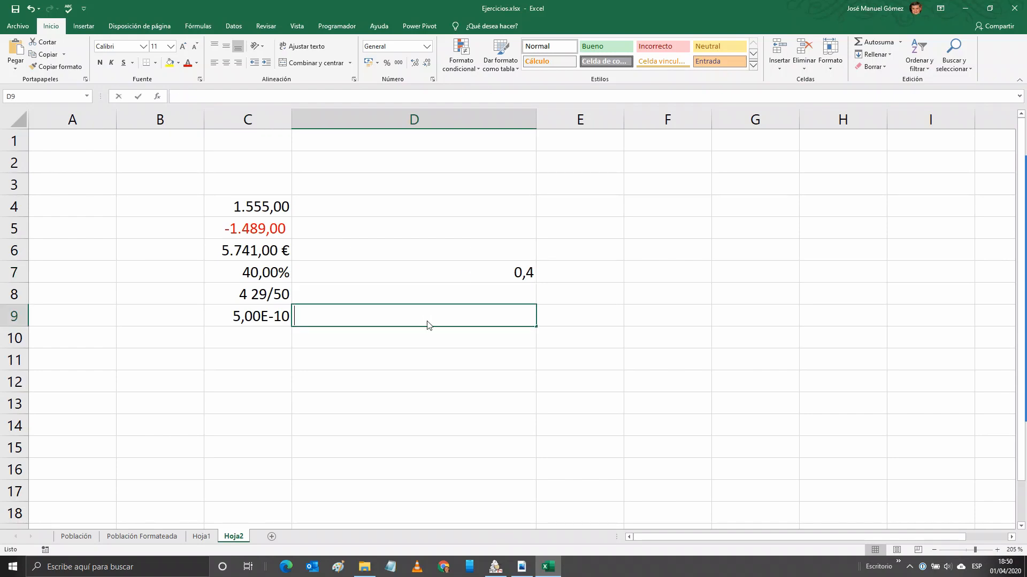
type("=")
key("Left")
key("ctrl+Return")
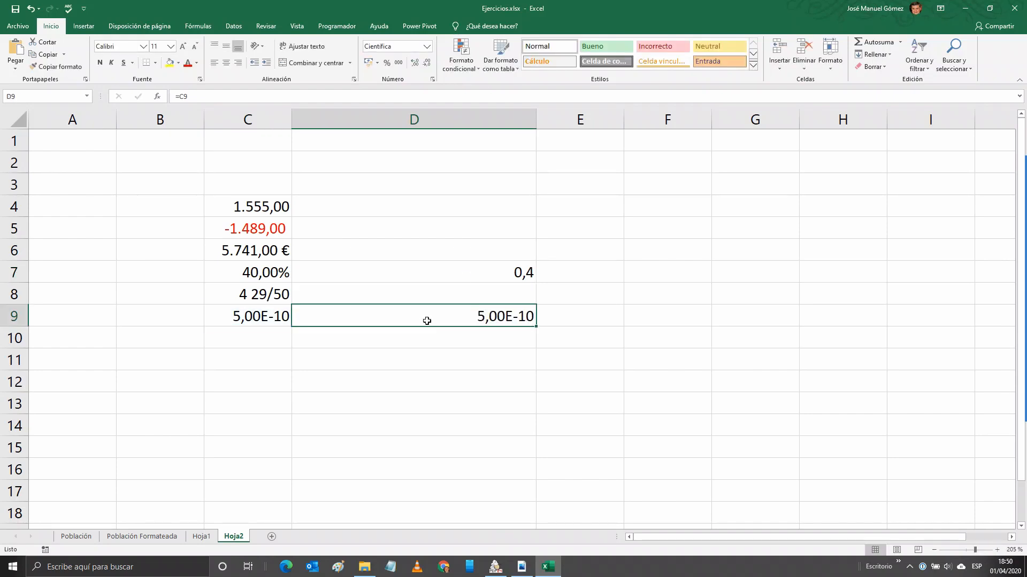
Set D9 to the General number format and widen column D further.
left_click(433, 80)
left_click(441, 197)
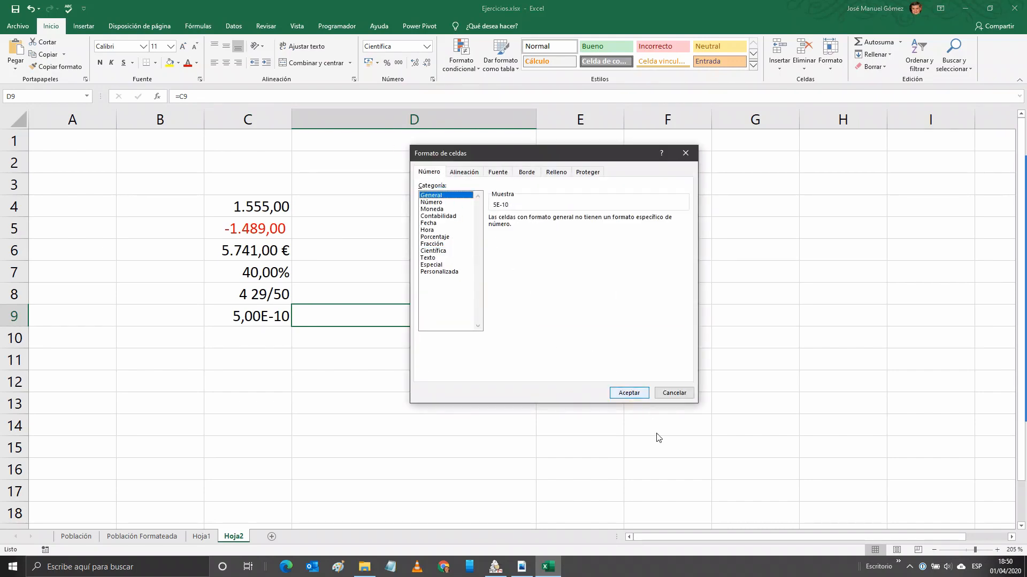
left_click(625, 392)
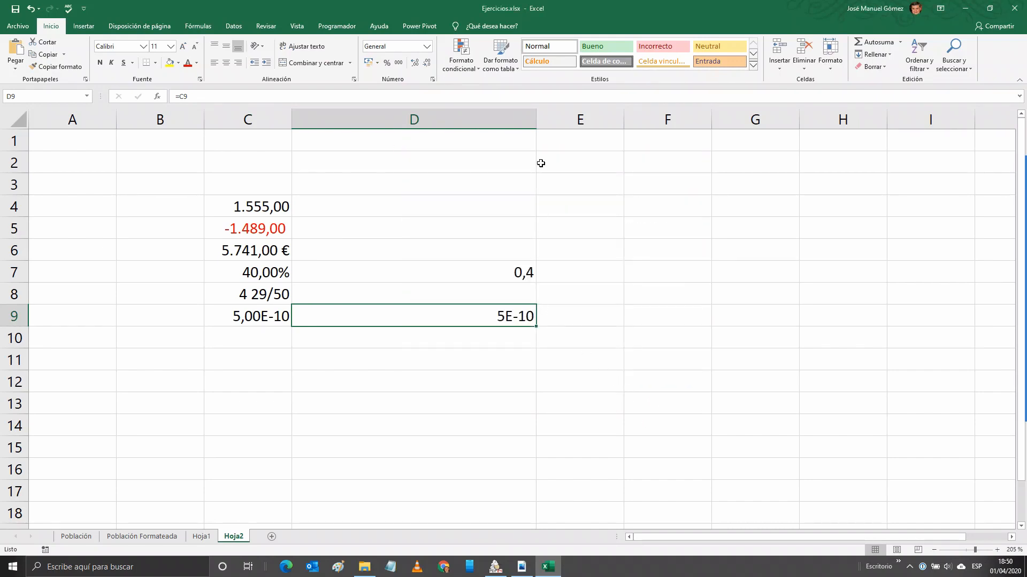
left_click_drag(537, 119, 667, 124)
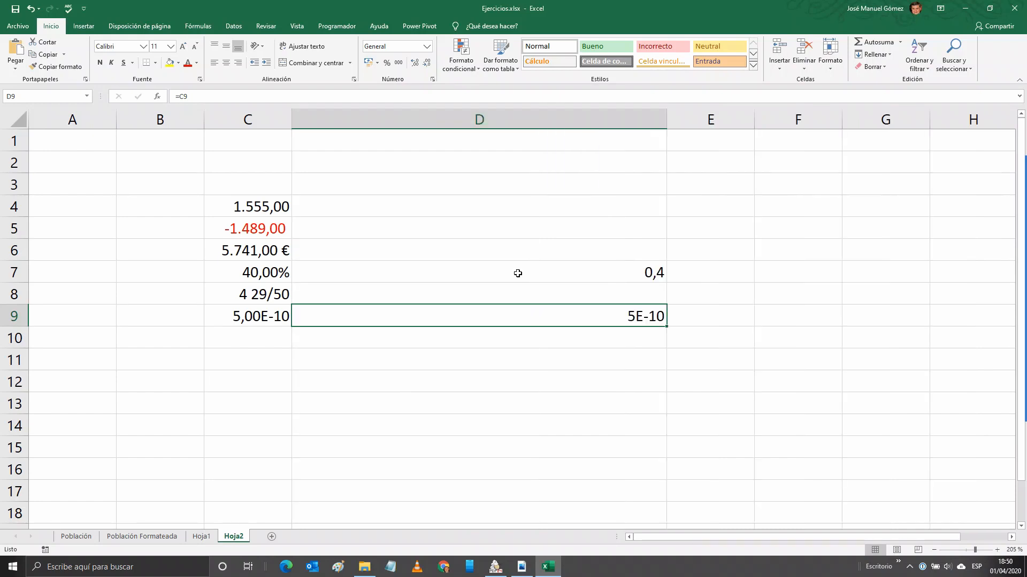
left_click(398, 63)
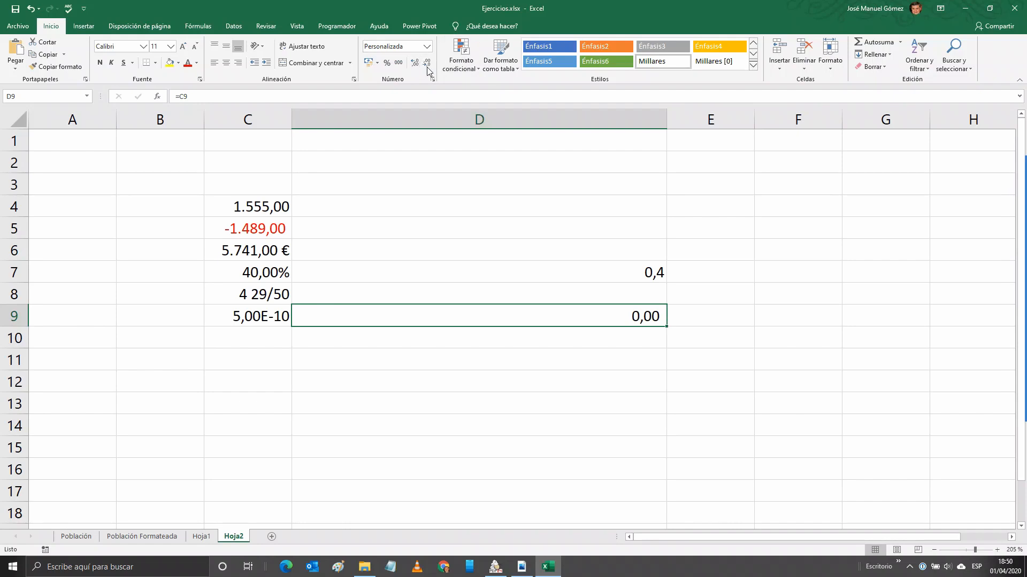
left_click(427, 63)
left_click(428, 63)
left_click(416, 62)
left_click(416, 63)
left_click(416, 62)
left_click(416, 62)
left_click(416, 62)
double_click(416, 62)
left_click(416, 63)
double_click(416, 63)
double_click(416, 62)
left_click(416, 62)
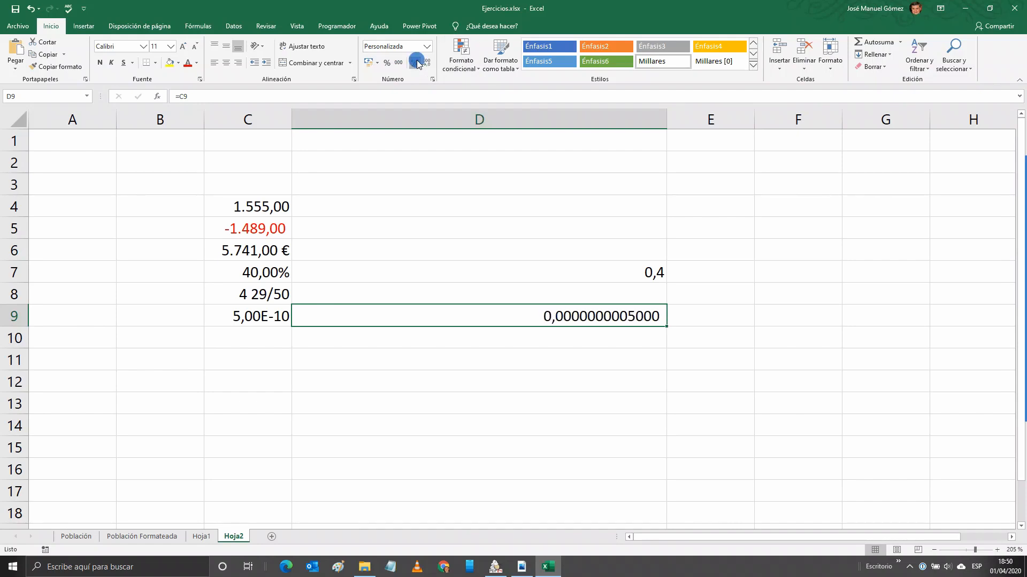
double_click(416, 63)
left_click(416, 62)
left_click(428, 64)
left_click(428, 63)
left_click(428, 64)
left_click(428, 64)
left_click(427, 63)
left_click(428, 64)
left_click(428, 64)
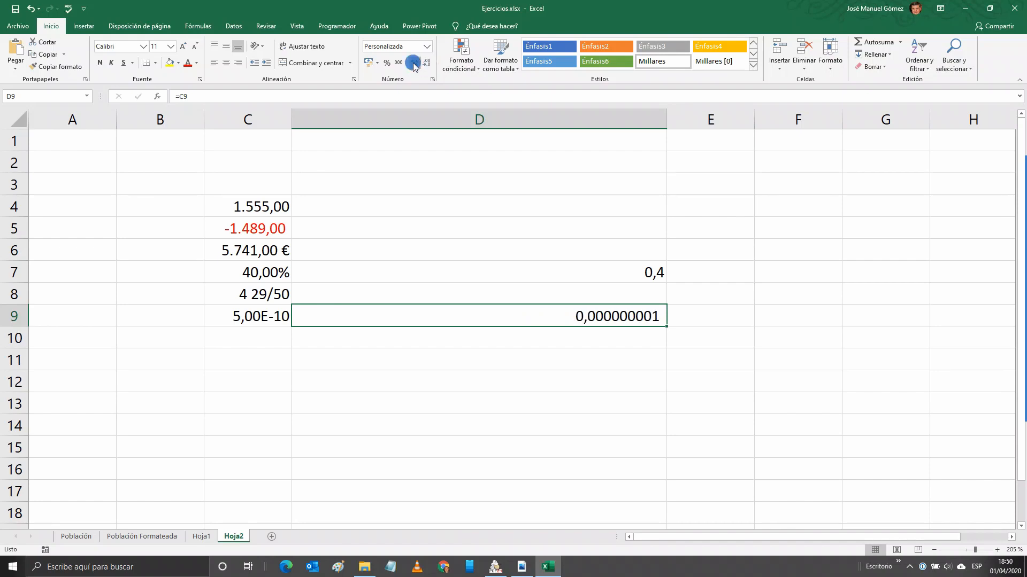
left_click(415, 64)
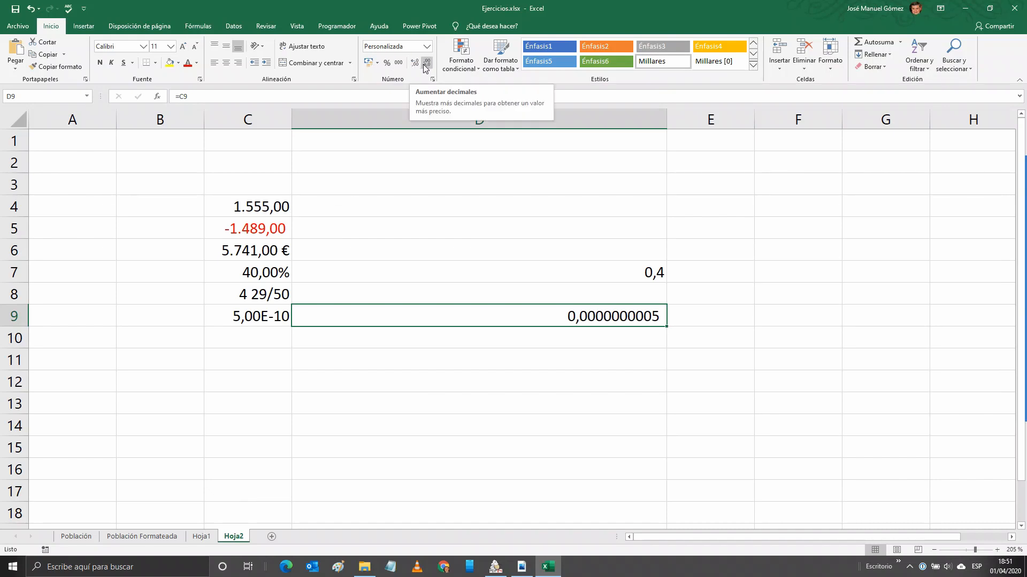
left_click(426, 47)
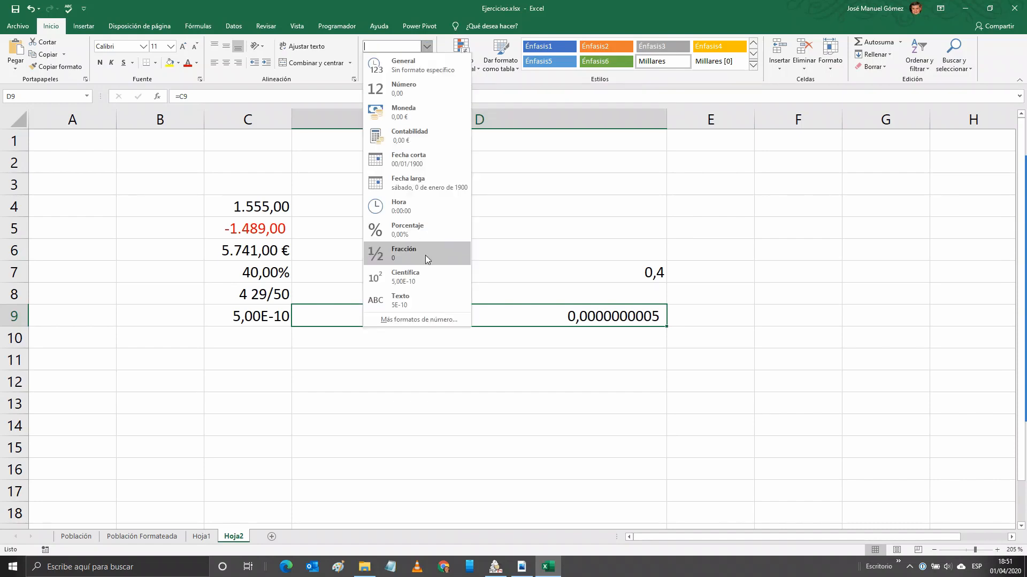
left_click(419, 320)
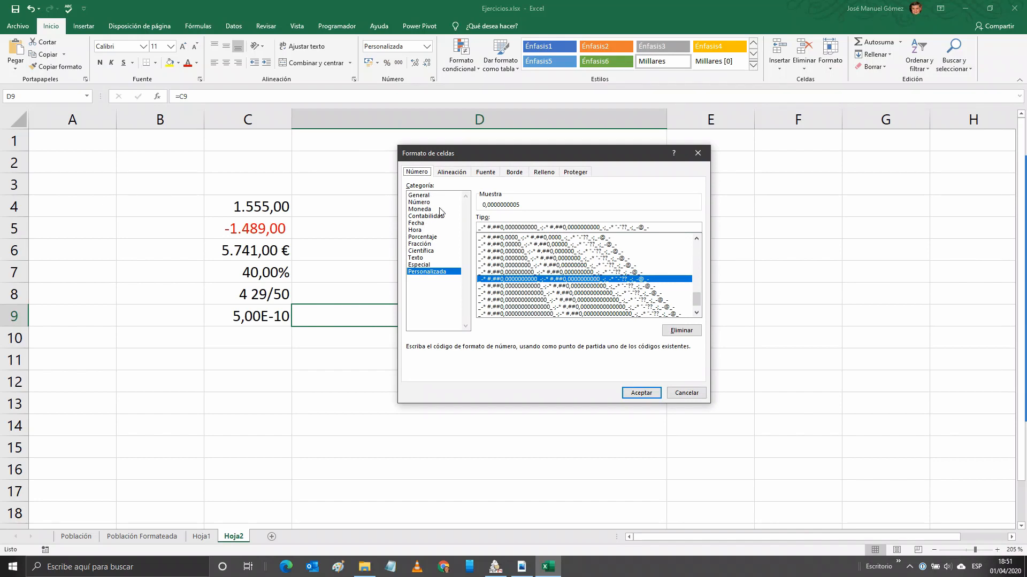
left_click(452, 258)
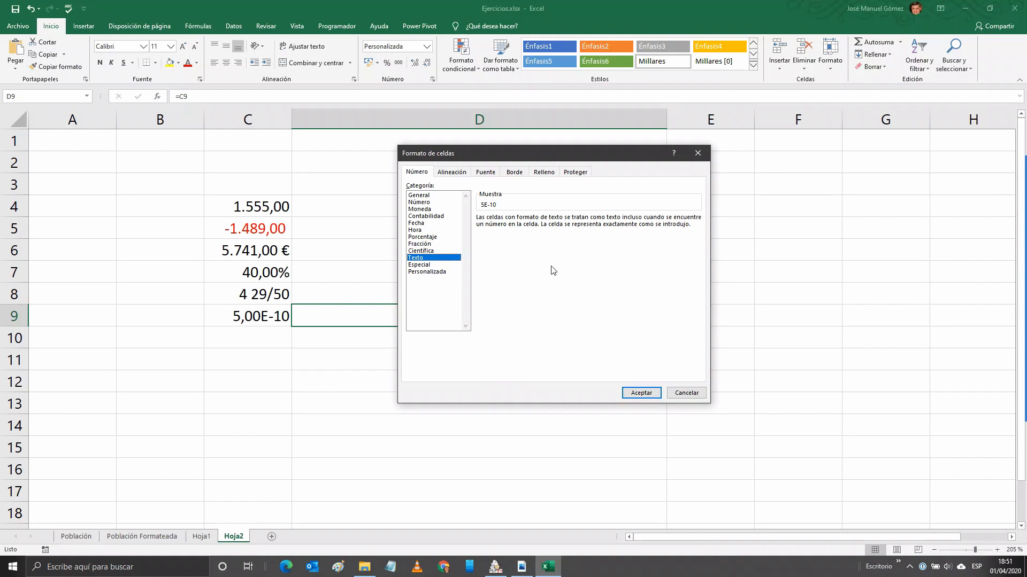
left_click(687, 393)
left_click(257, 340)
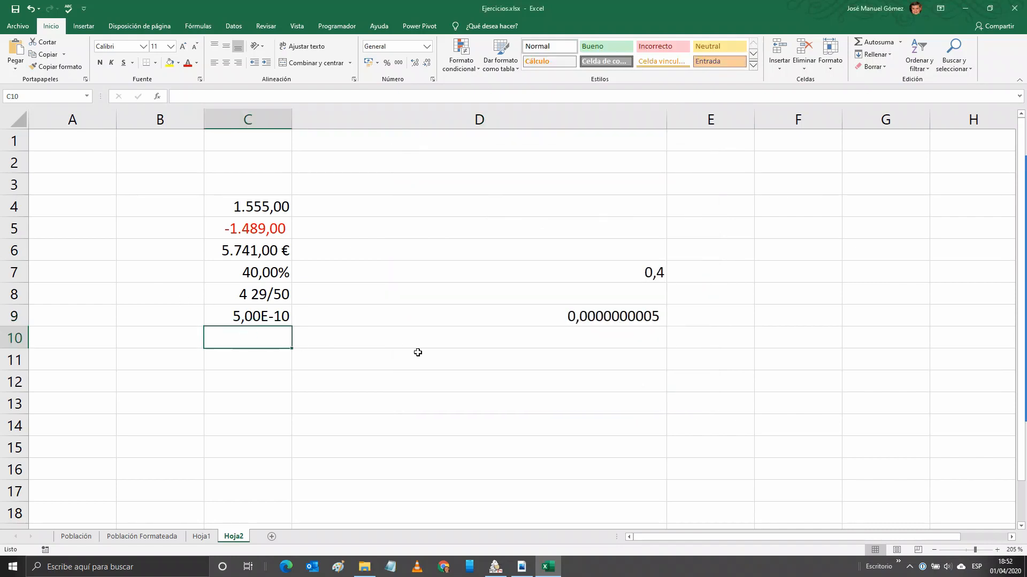
Enter 20,5 in C10 and give it the Texto format.
left_click(432, 80)
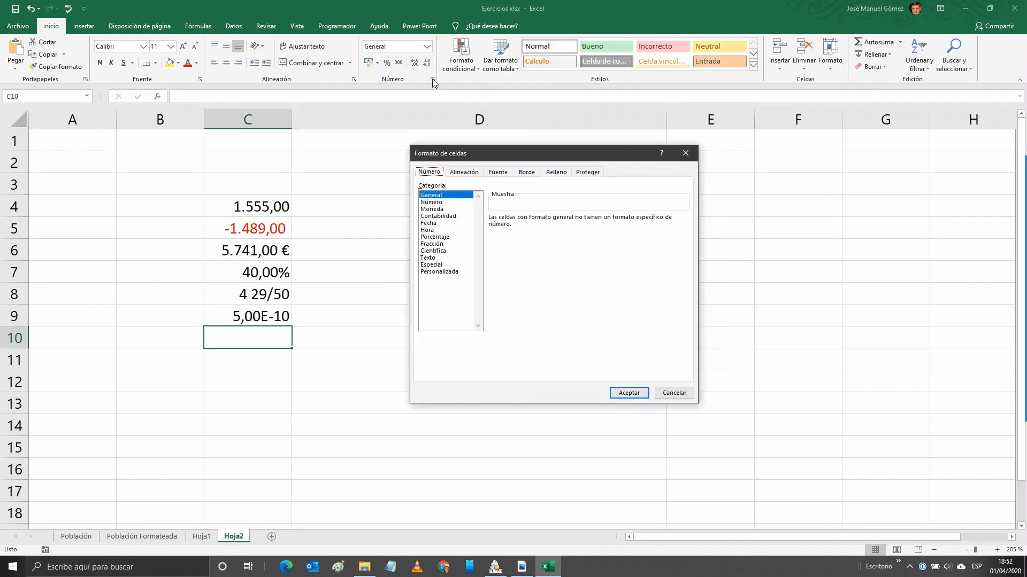
left_click(674, 393)
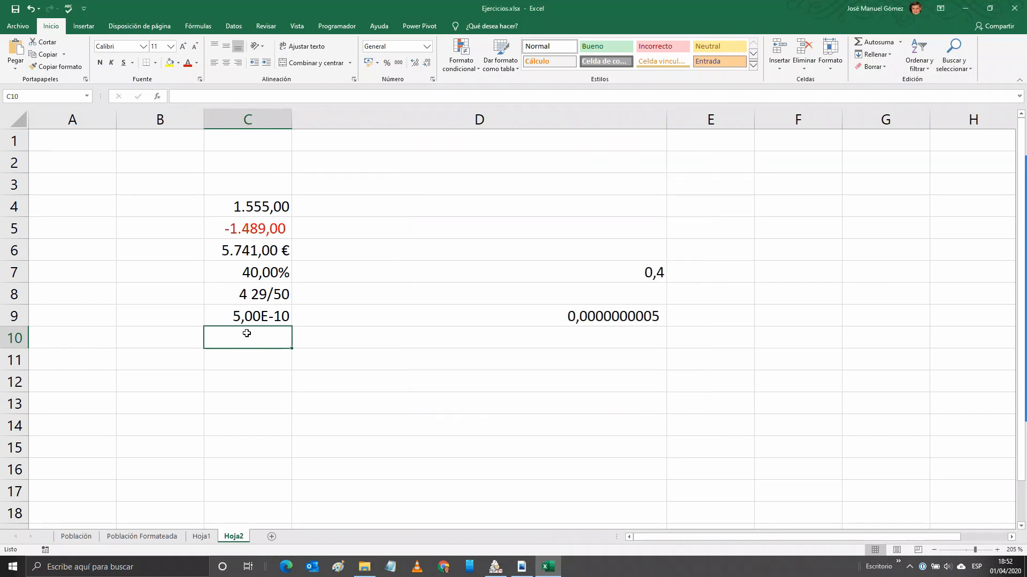
type("20")
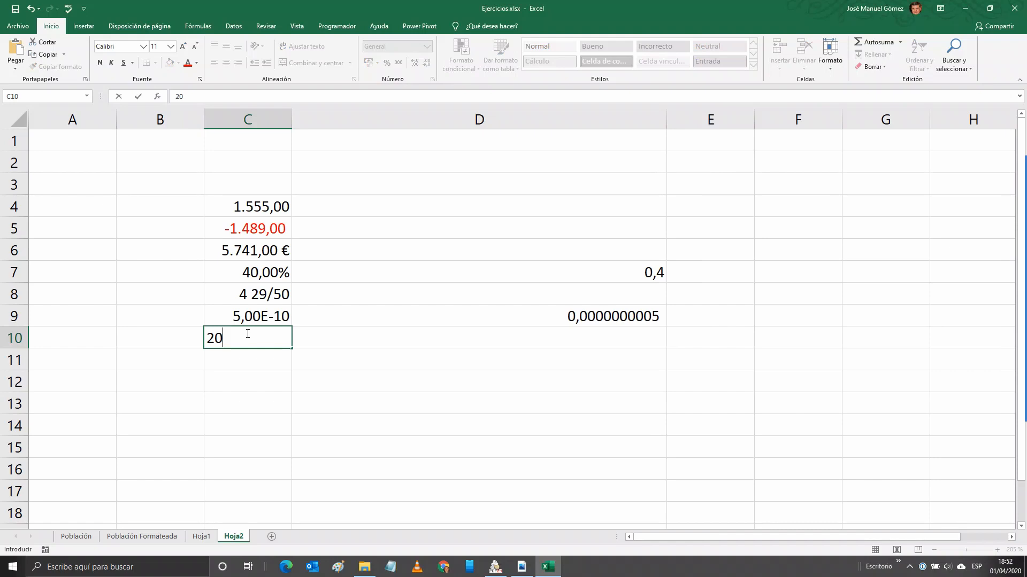
type(",5")
key("ctrl+Return")
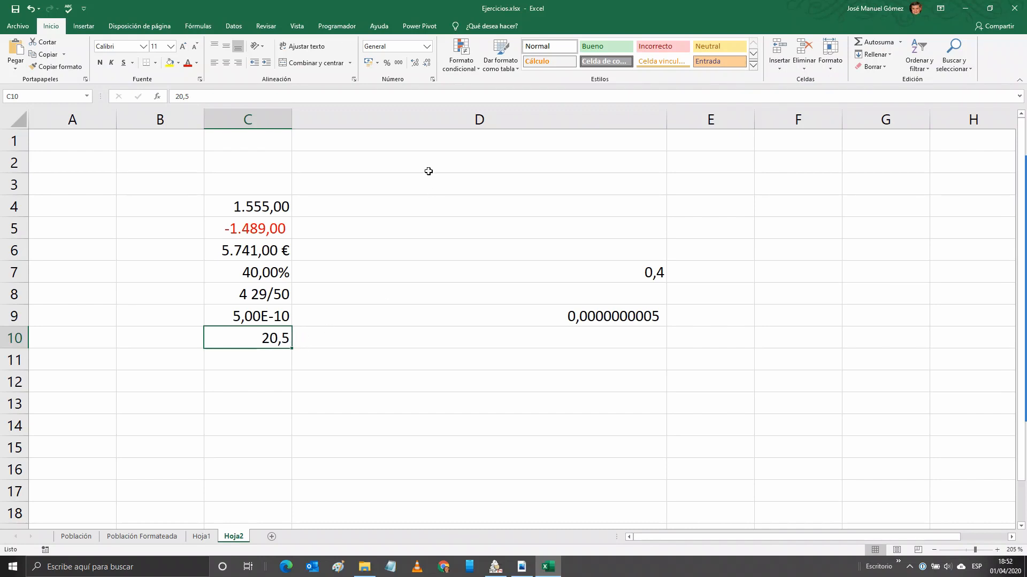
left_click(432, 79)
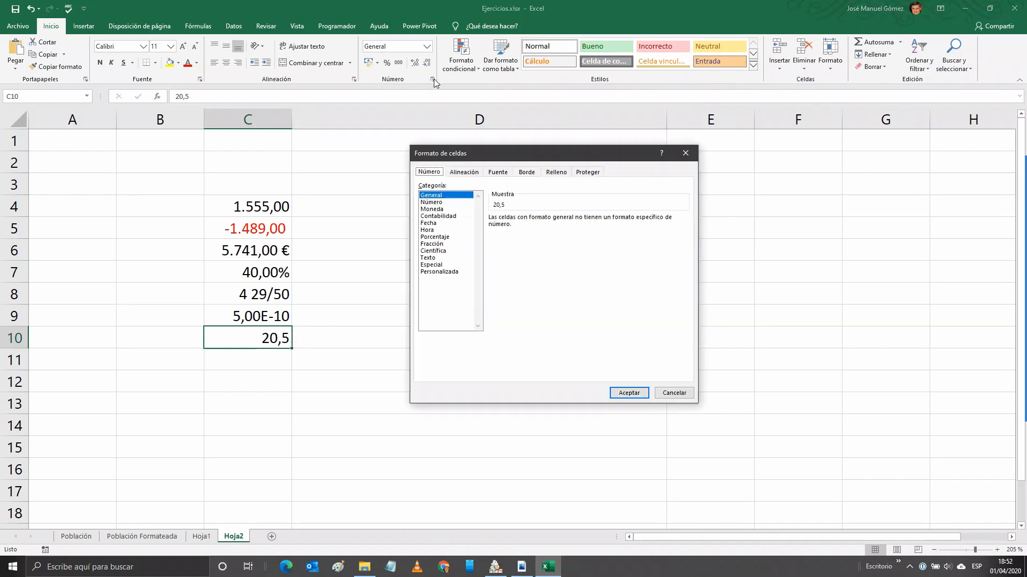
left_click(432, 258)
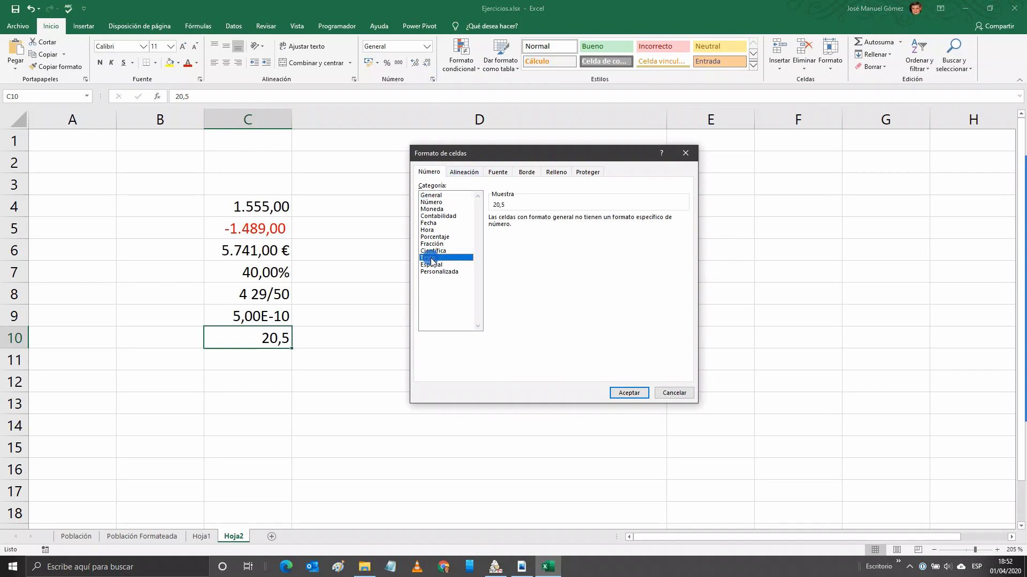
left_click(631, 393)
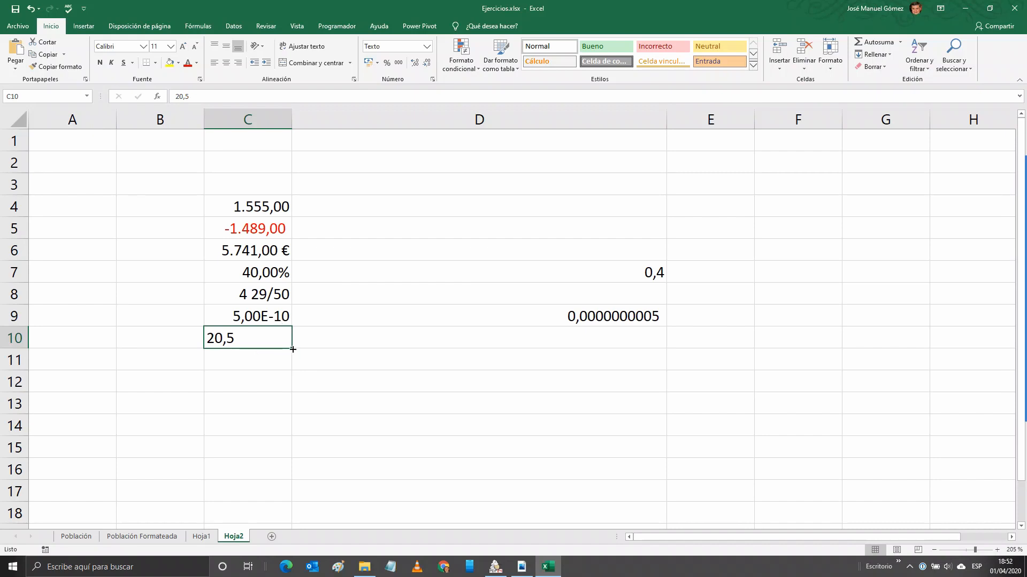
Fill C10 down into C11 and change C11 to 40,5.
left_click_drag(293, 349, 270, 360)
double_click(212, 358)
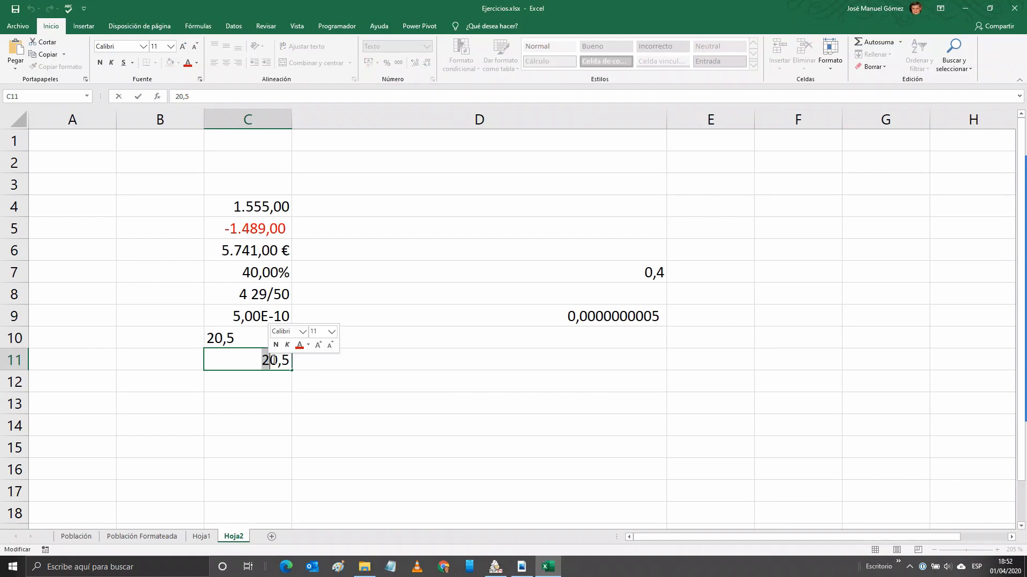
type("4")
key("Tab")
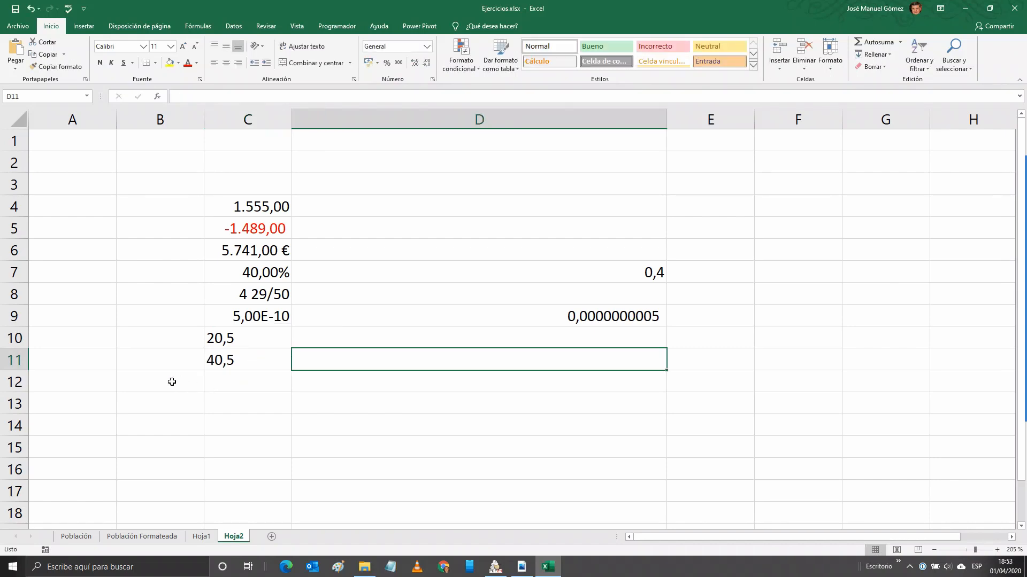
Start a formula in B12 referencing C10.
left_click(171, 383)
type("=")
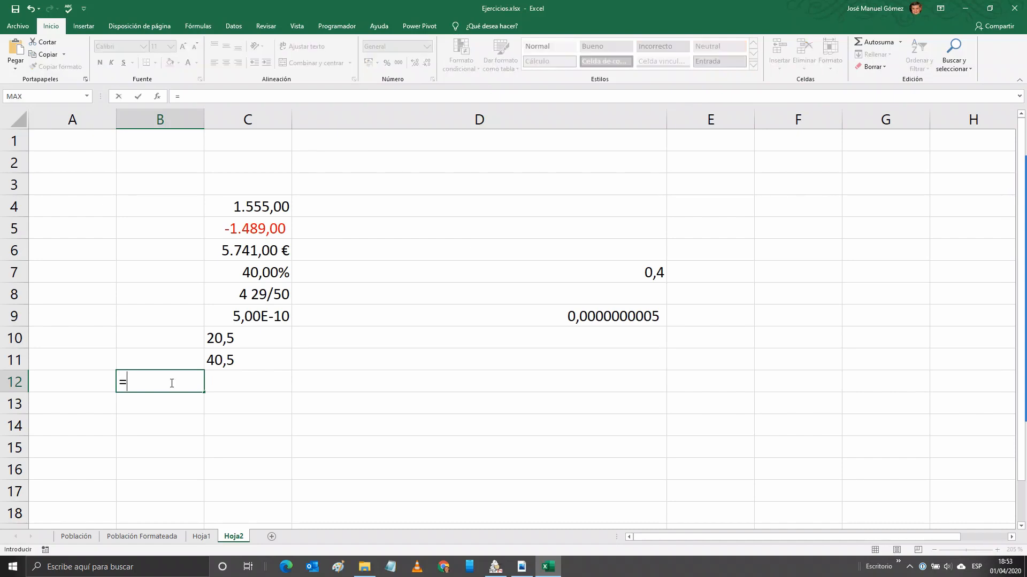
left_click(237, 338)
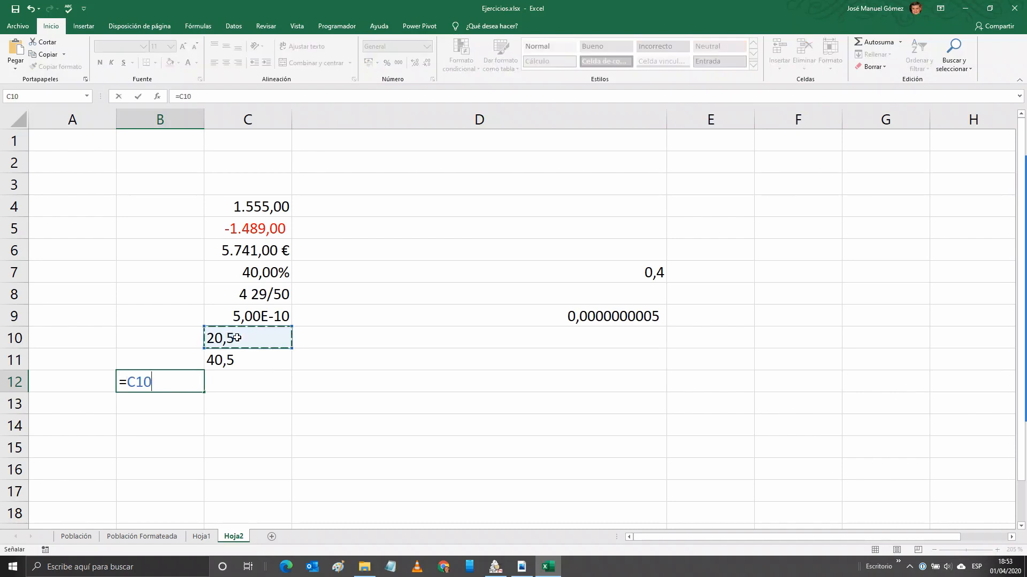
Complete B12's formula as =C10+C11, which returns 61.
type("+")
left_click(235, 361)
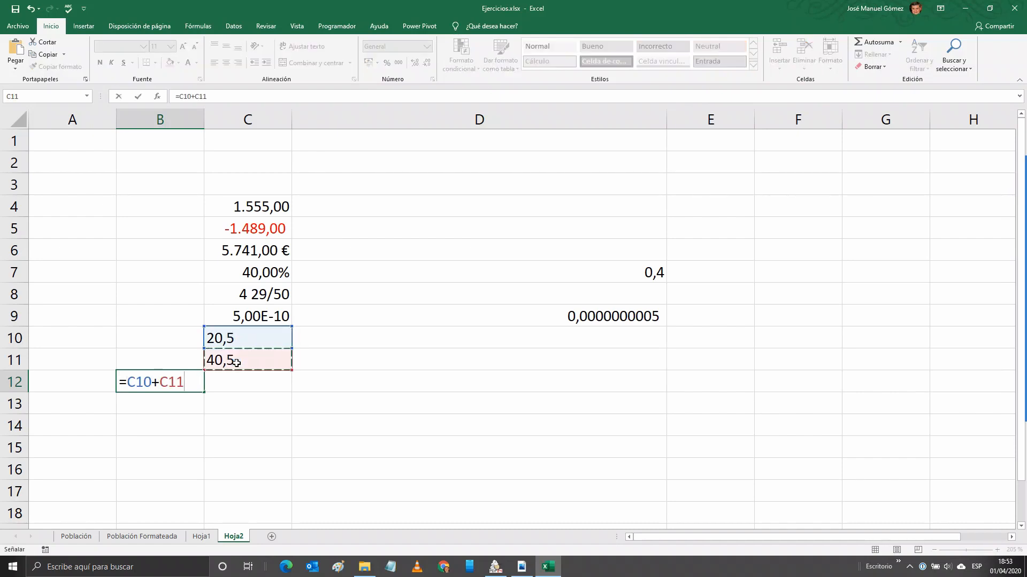
key("Return")
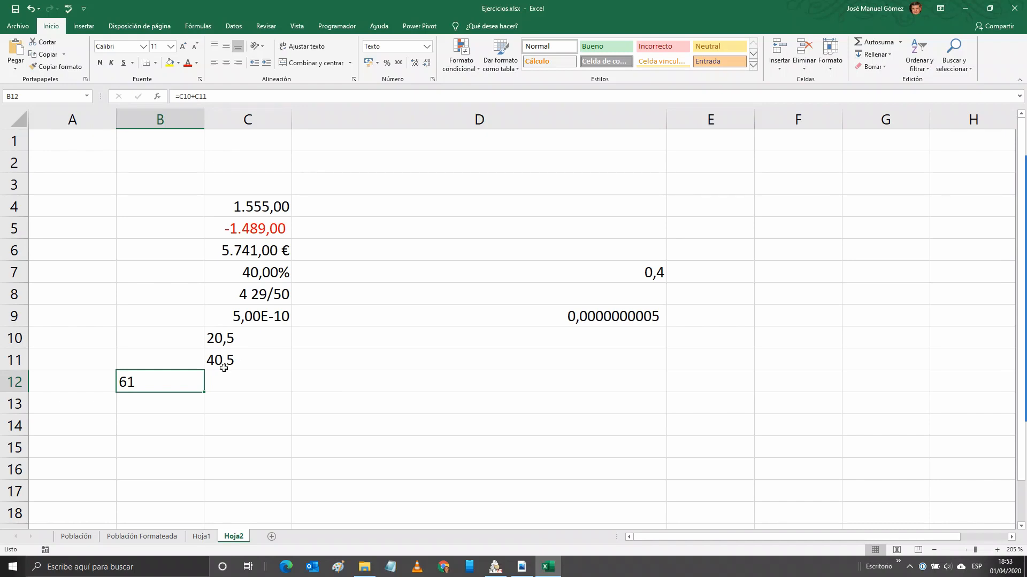
Give C13 the Especial Número de teléfono format for Español (España).
left_click(235, 402)
left_click(432, 79)
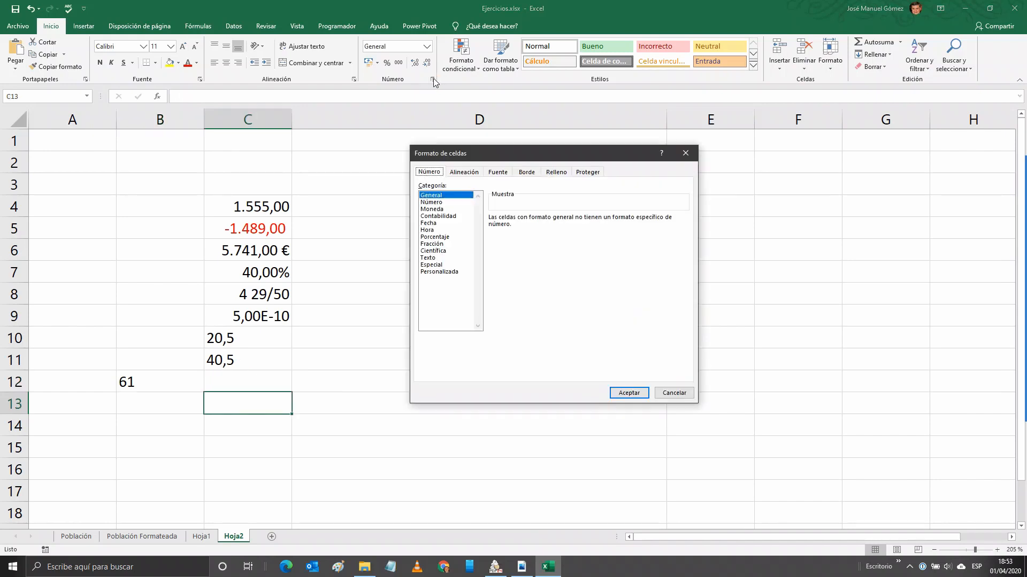
left_click(430, 265)
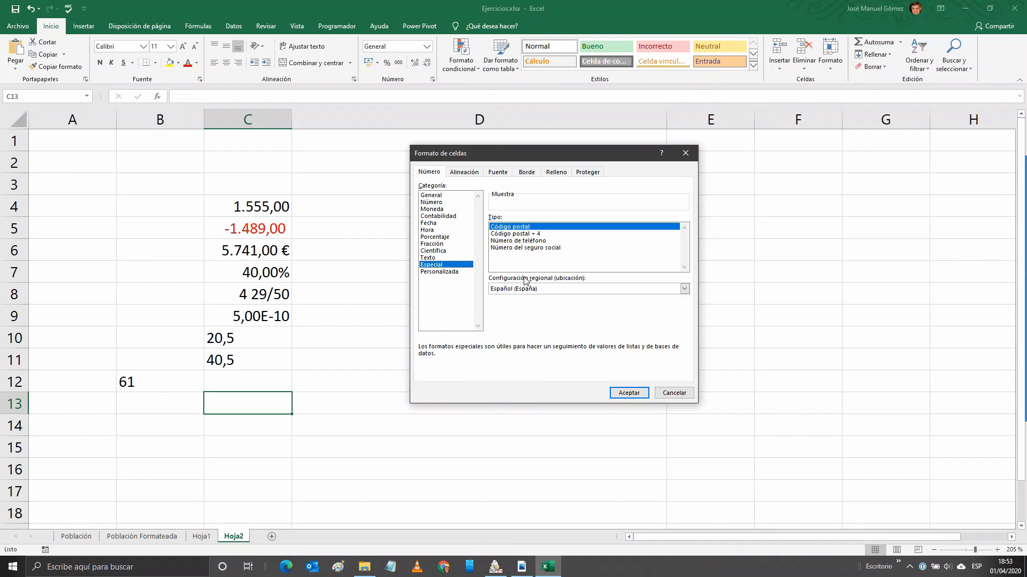
left_click(508, 241)
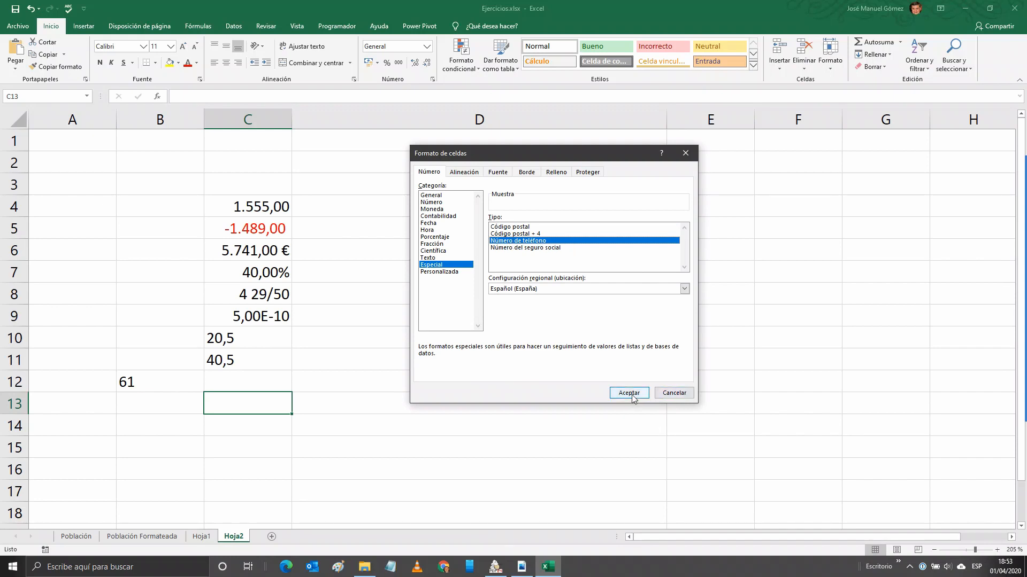
left_click(674, 393)
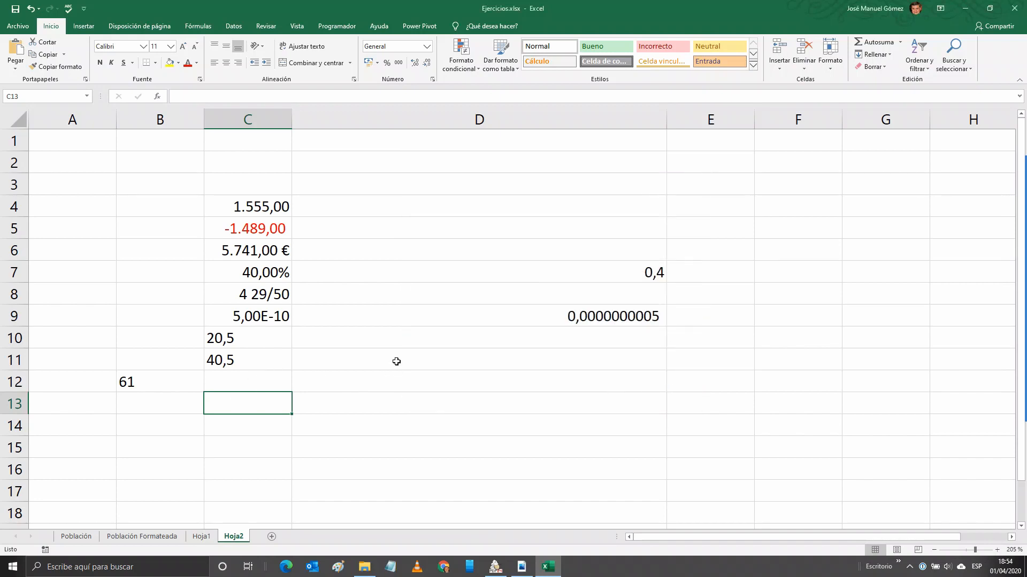
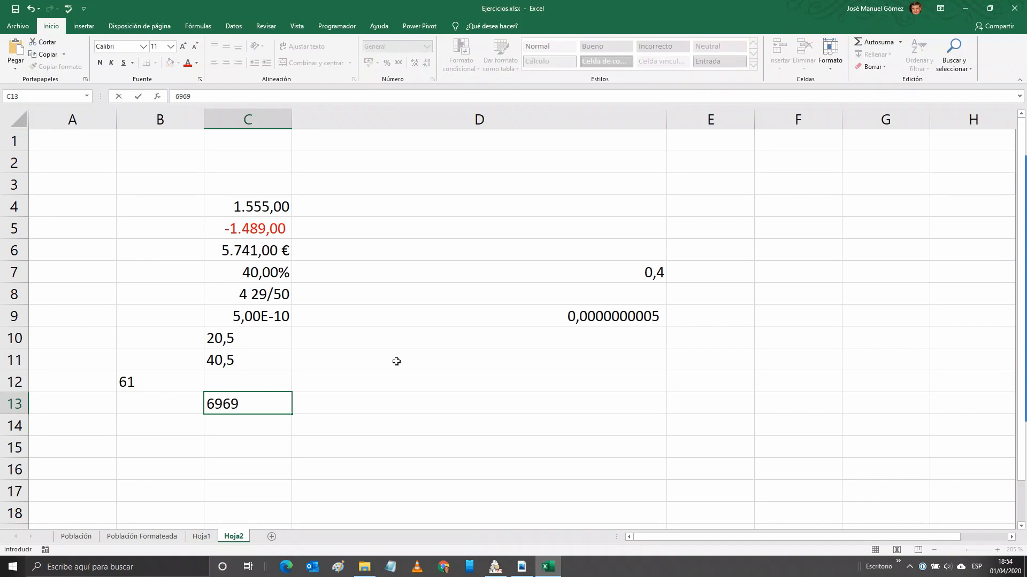
Enter a nine-digit phone number in C13.
key("ctrl+Return")
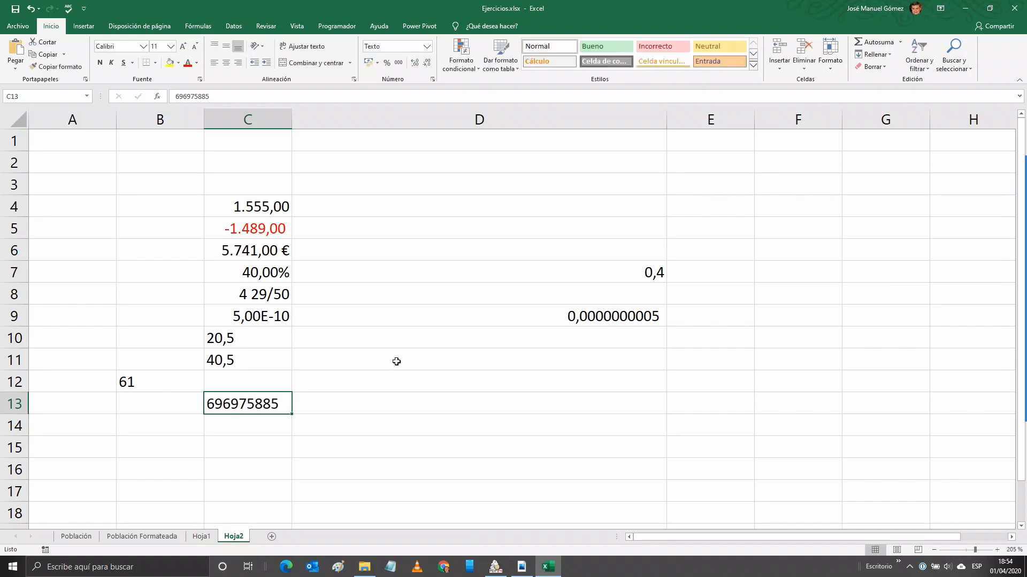
left_click(312, 407)
left_click(269, 405)
Switch C13 to the General format and widen column C slightly.
left_click(432, 80)
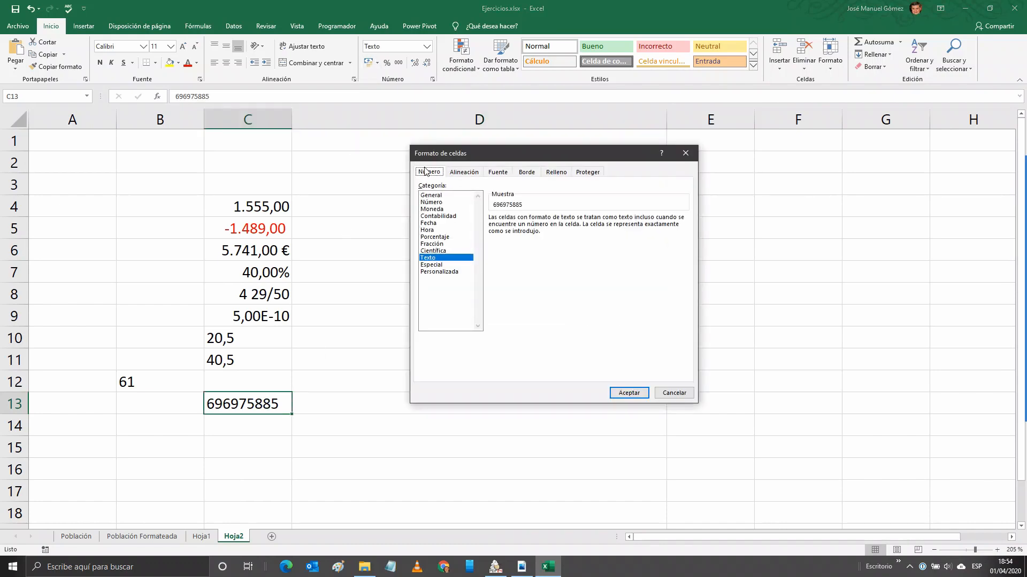
left_click(431, 195)
left_click(627, 394)
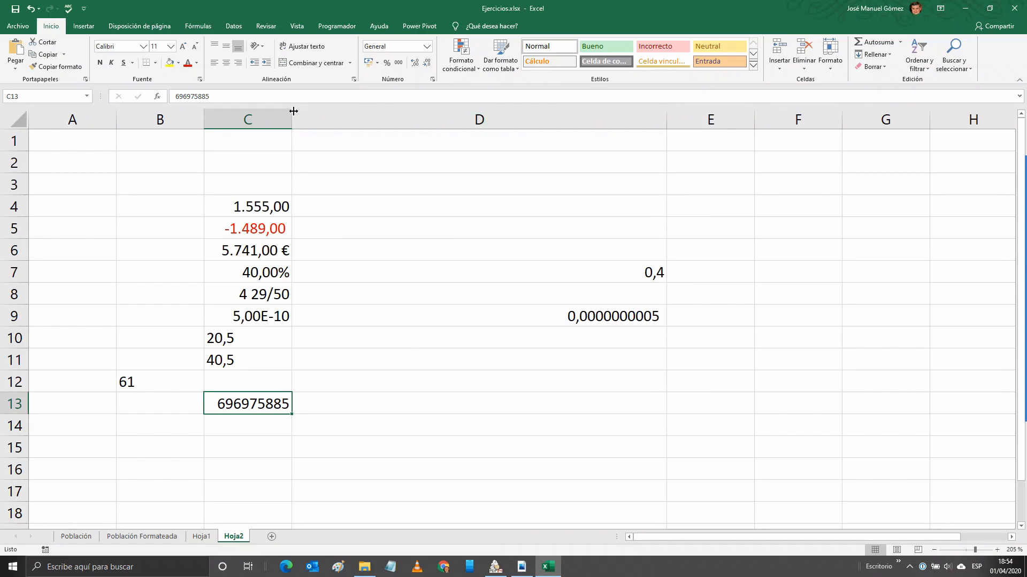
left_click_drag(292, 115, 301, 116)
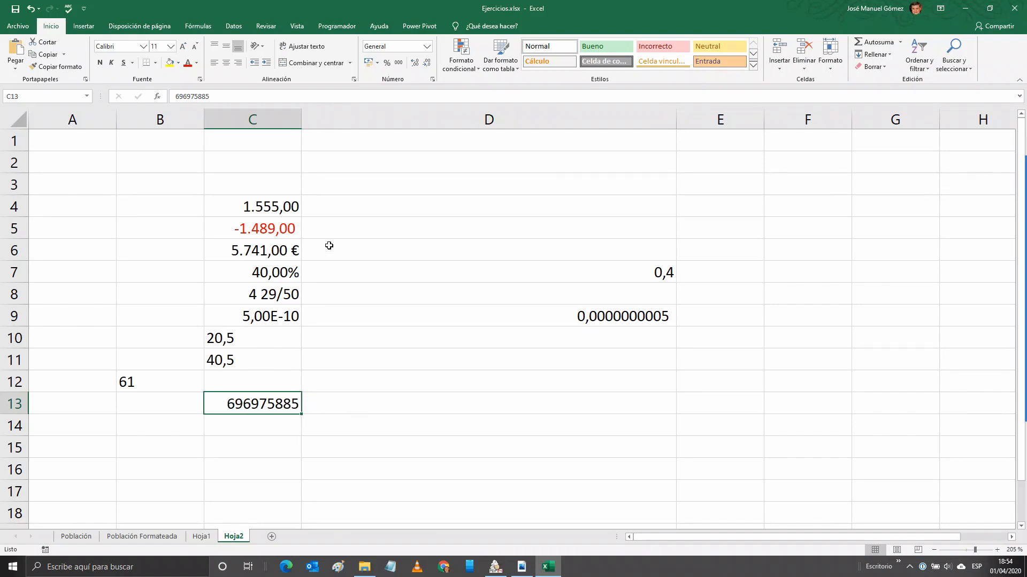
Apply the Especial Número de teléfono format to C13's number.
left_click(432, 79)
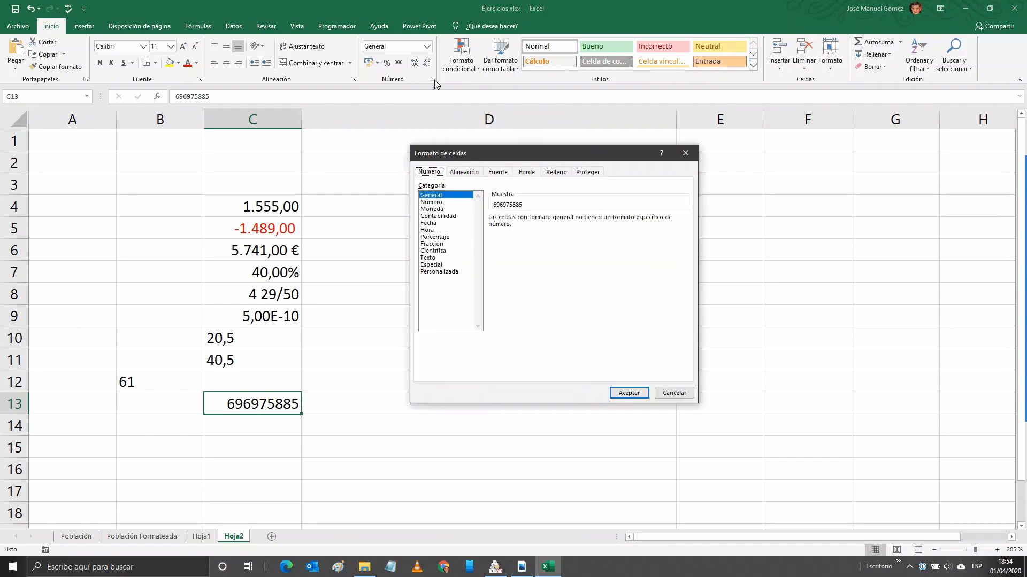
left_click(429, 264)
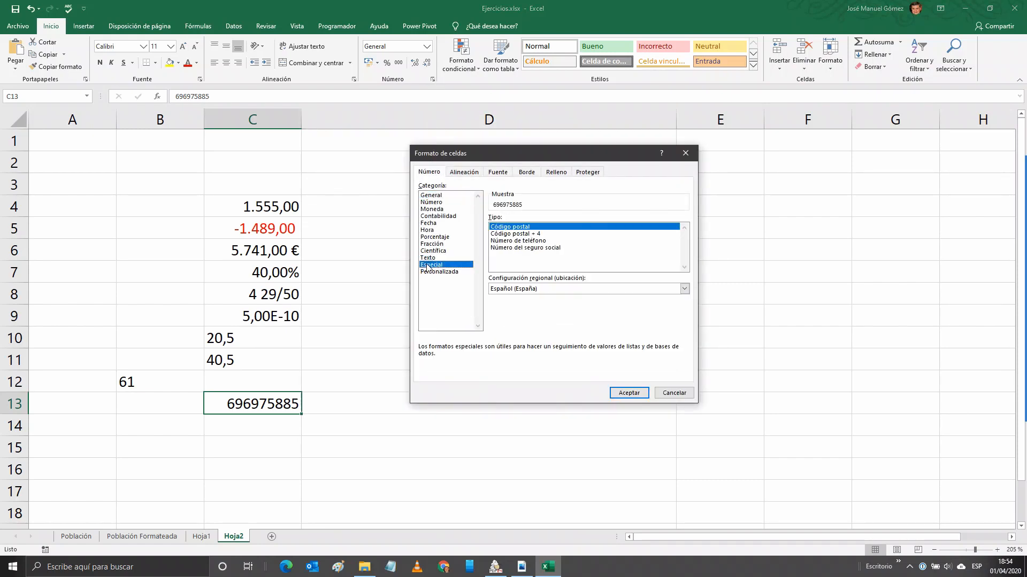
left_click(503, 241)
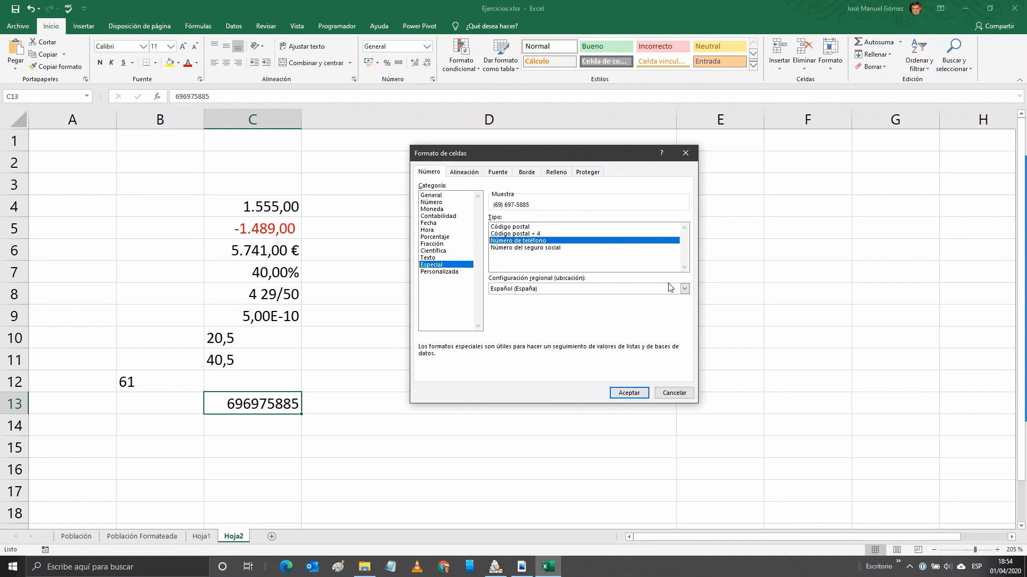
left_click(629, 393)
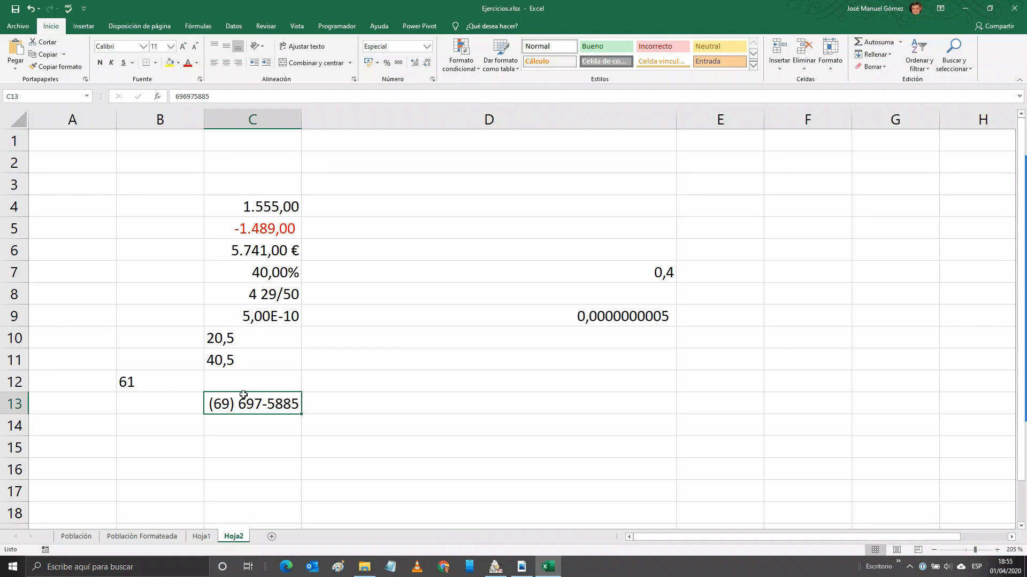
Apply the custom format code 000 00 00 00 to C13.
left_click(433, 80)
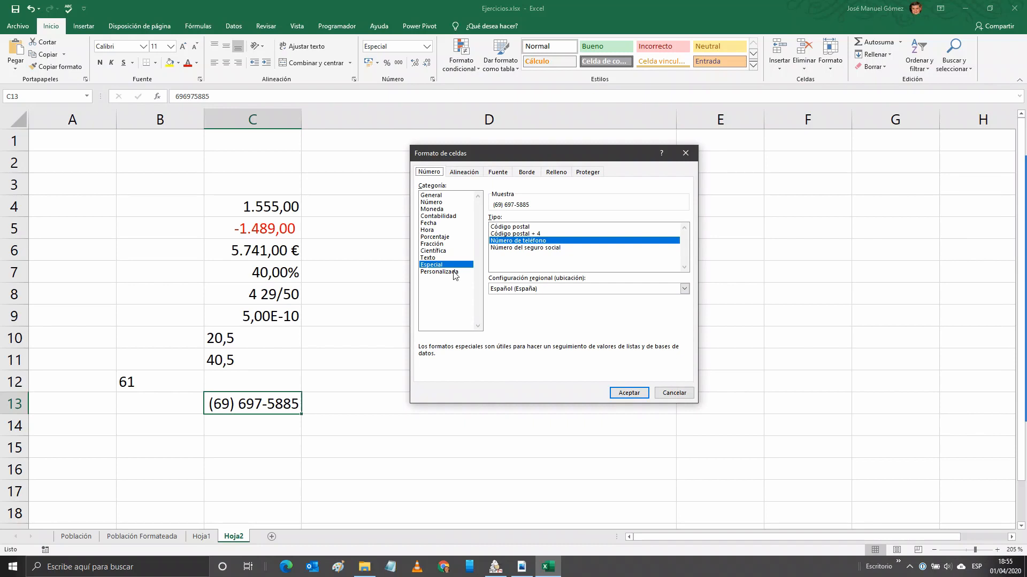
left_click(448, 274)
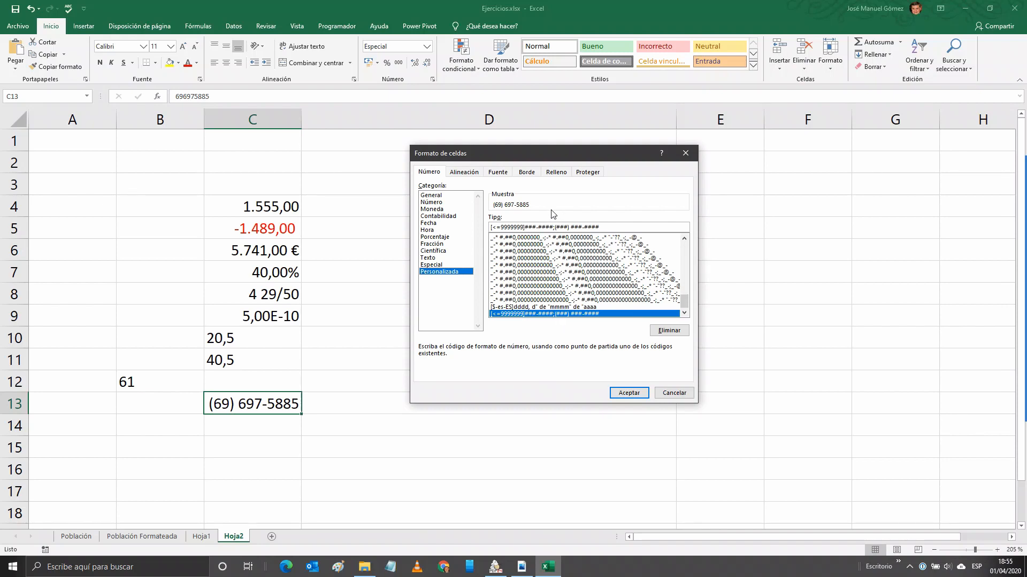
key("Tab")
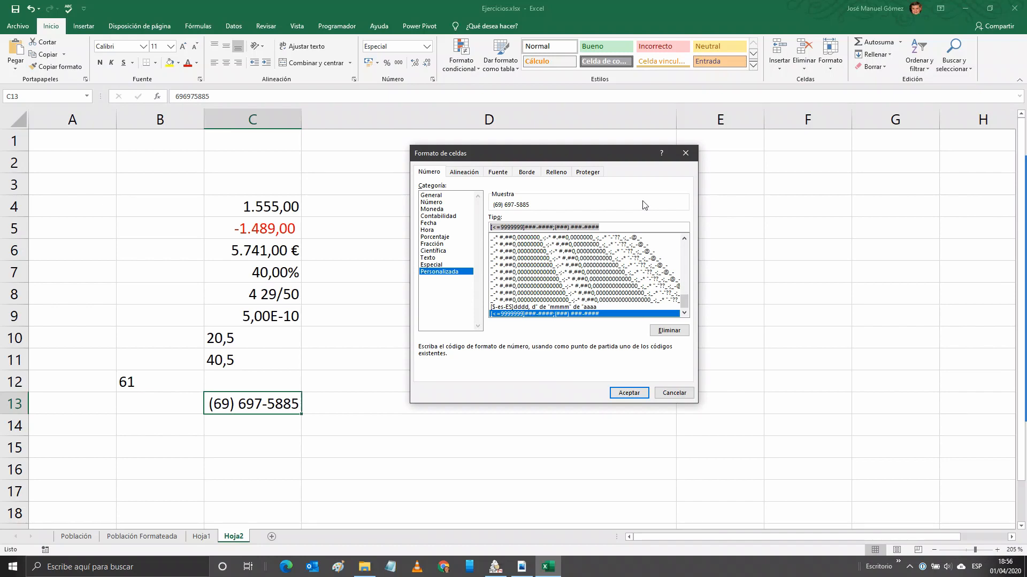
type("0")
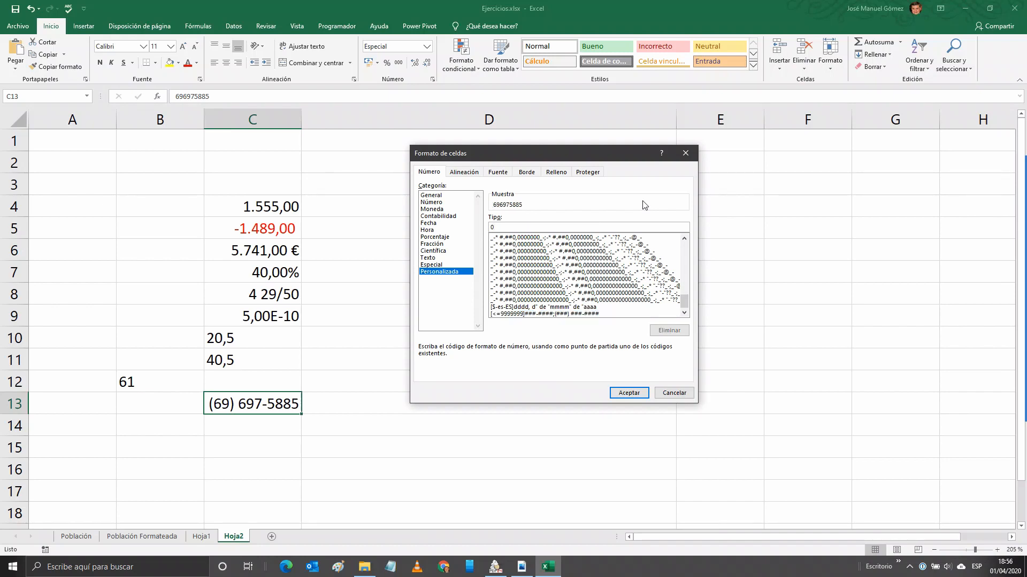
type("00 00 00 00")
left_click(626, 393)
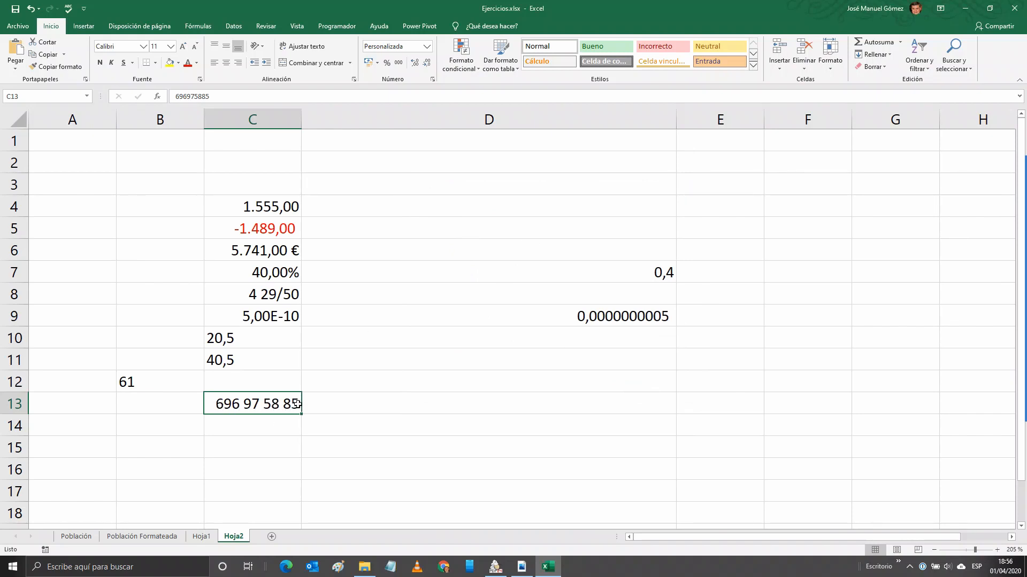
Enter 77,45 in C14.
left_click(259, 430)
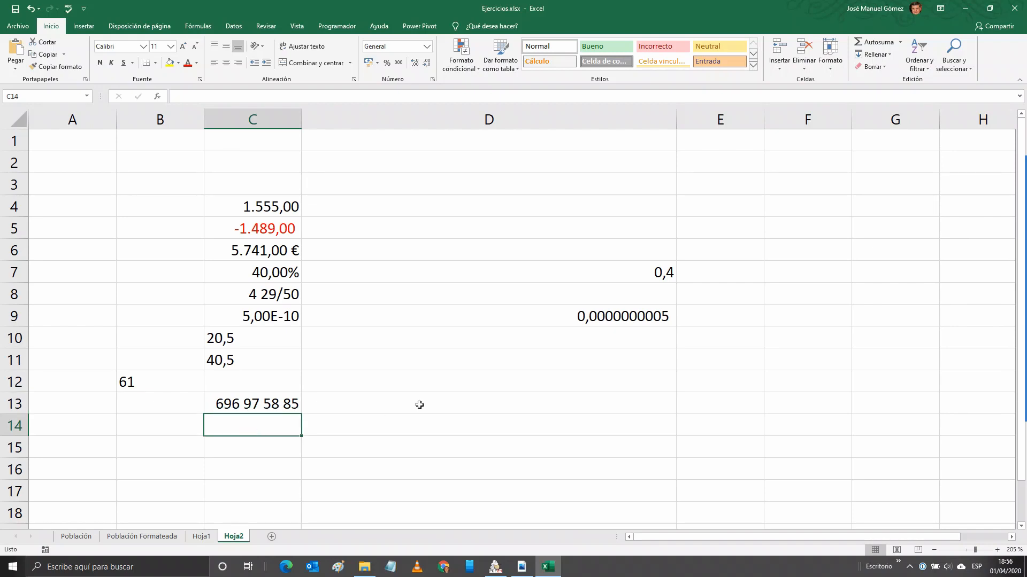
type("7")
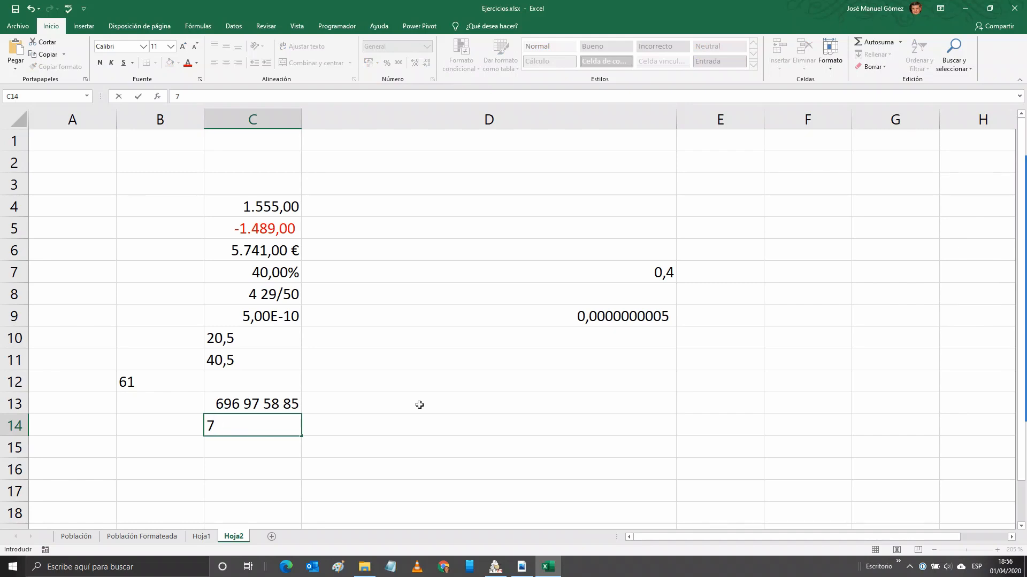
type("7,45")
key("ctrl+Return")
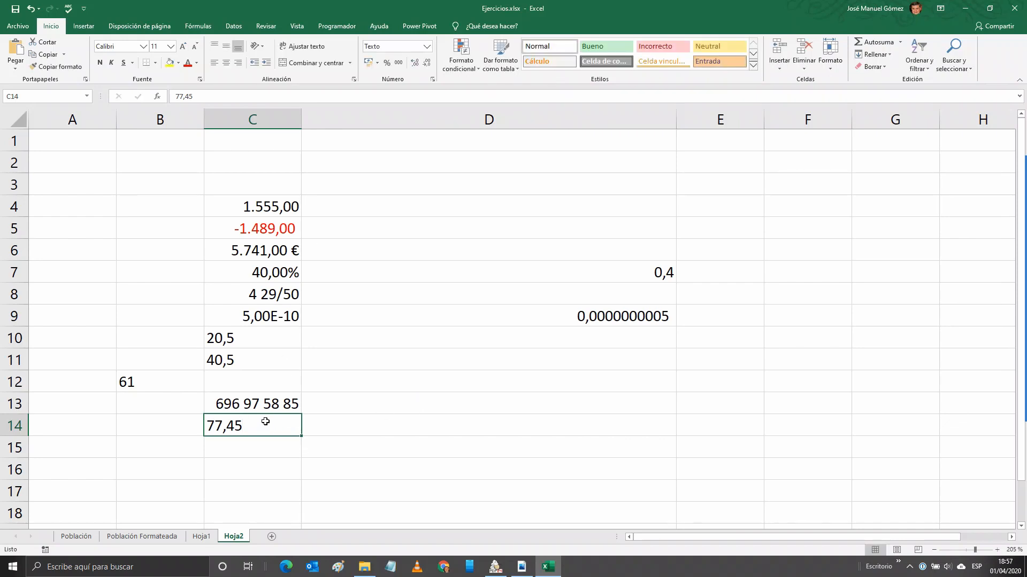
Set the range C14:C26 to the General format.
left_click_drag(263, 423, 262, 514)
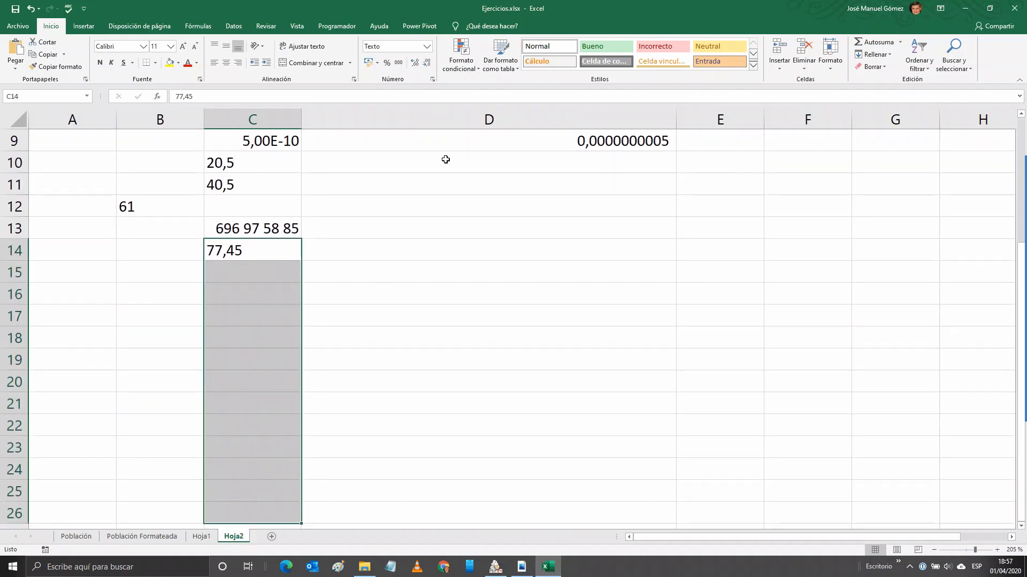
left_click(432, 80)
left_click(437, 202)
left_click(430, 195)
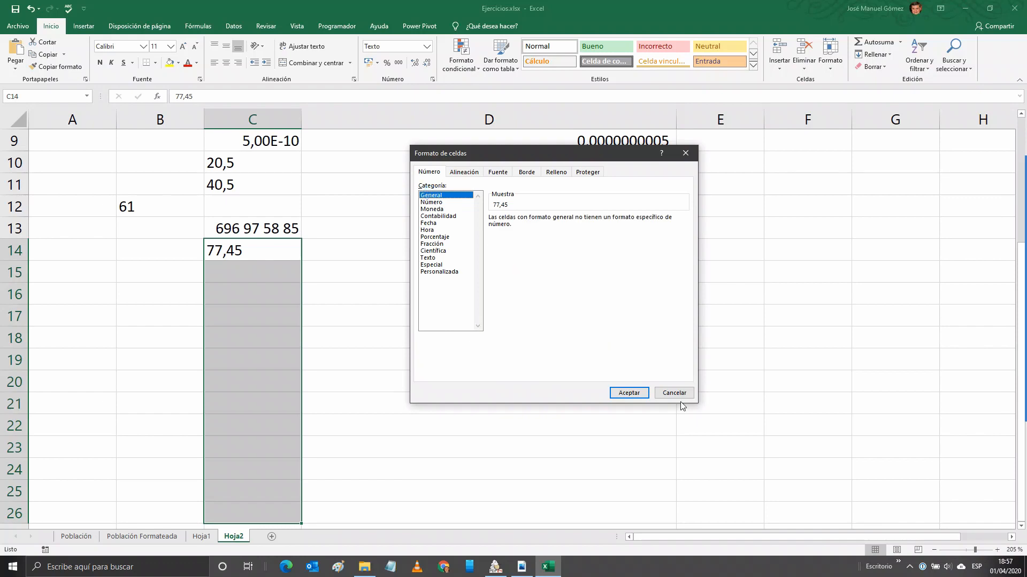
left_click(628, 393)
left_click(287, 252)
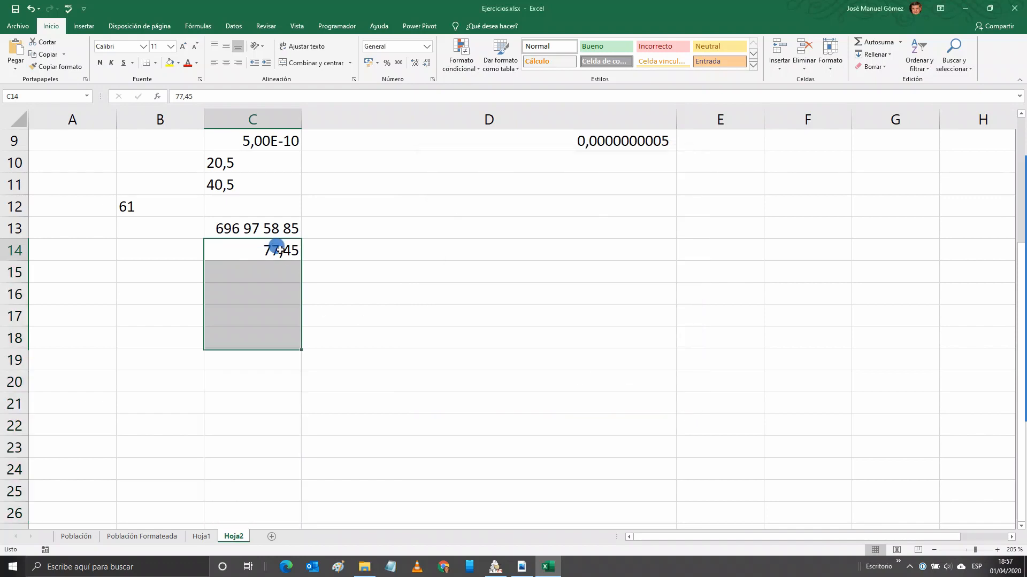
scroll(315, 250, "up", 1)
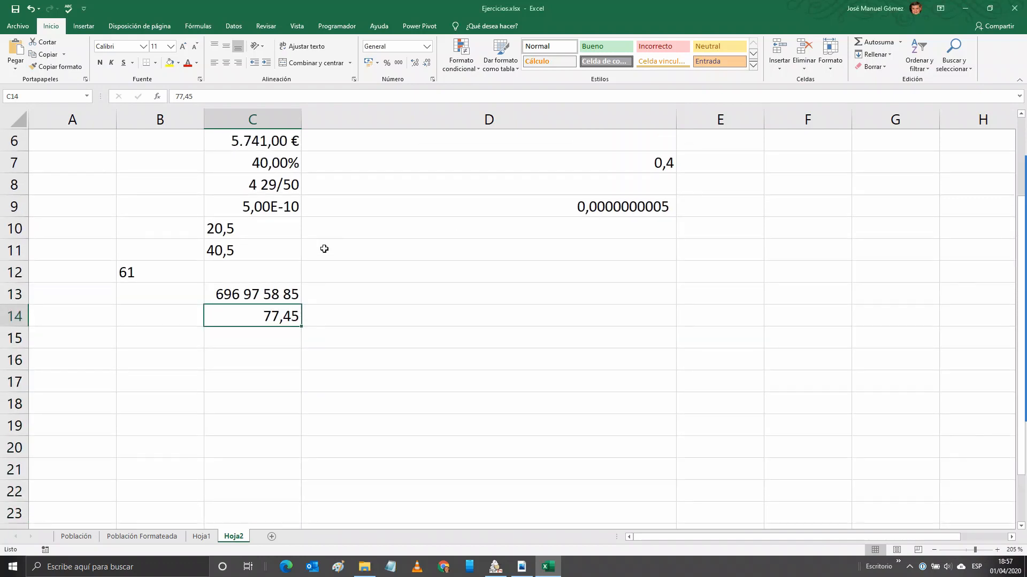
scroll(325, 249, "down", 2)
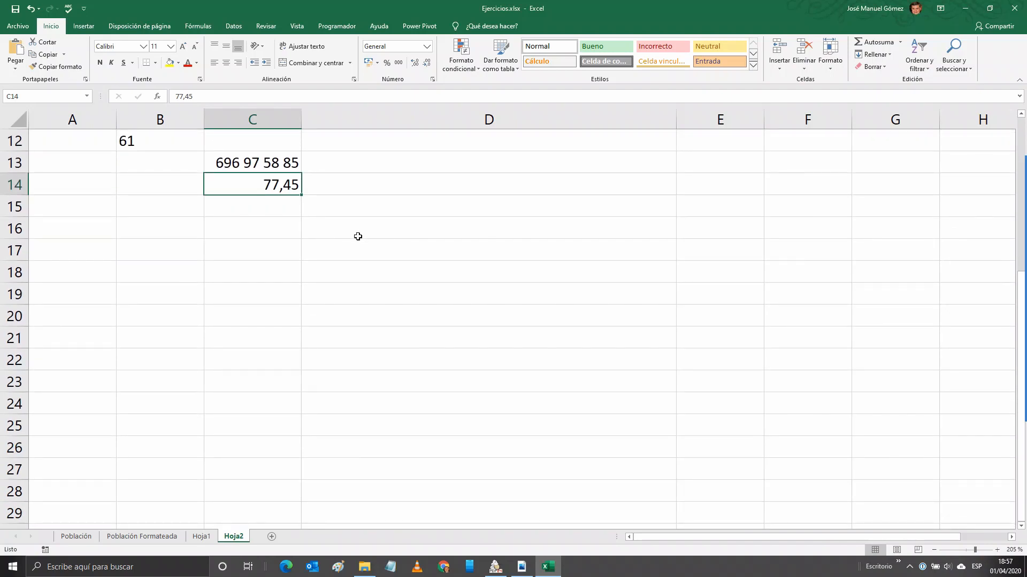
Give C14 the custom format #,00"Kg" so it shows 77,45Kg.
left_click(432, 79)
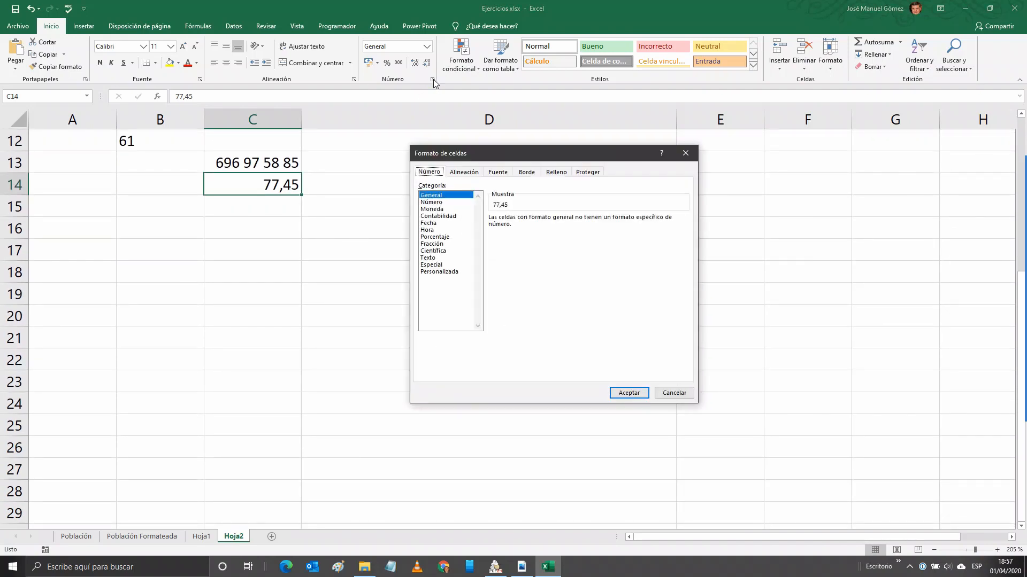
left_click(446, 272)
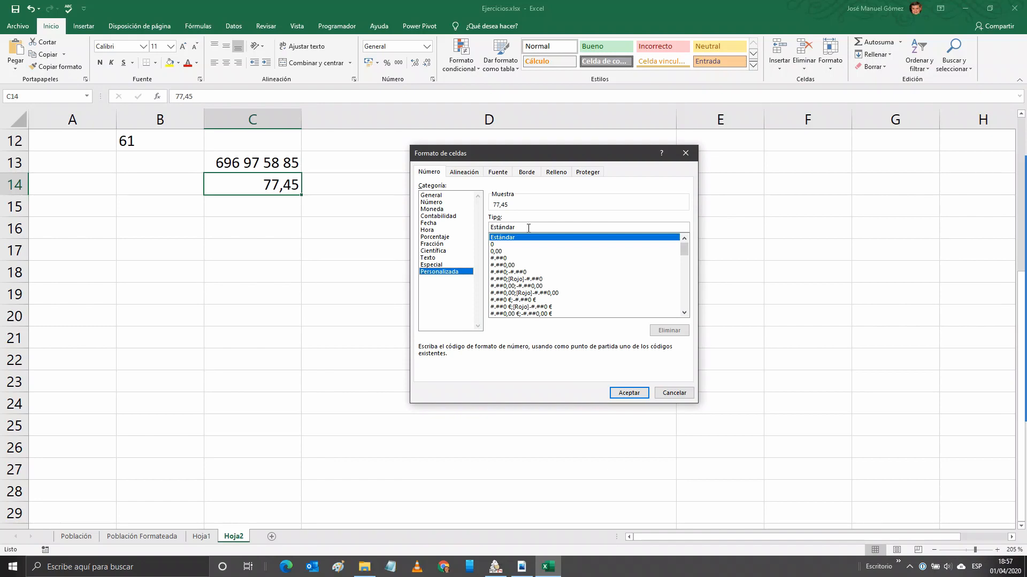
left_click_drag(528, 228, 465, 227)
type("#")
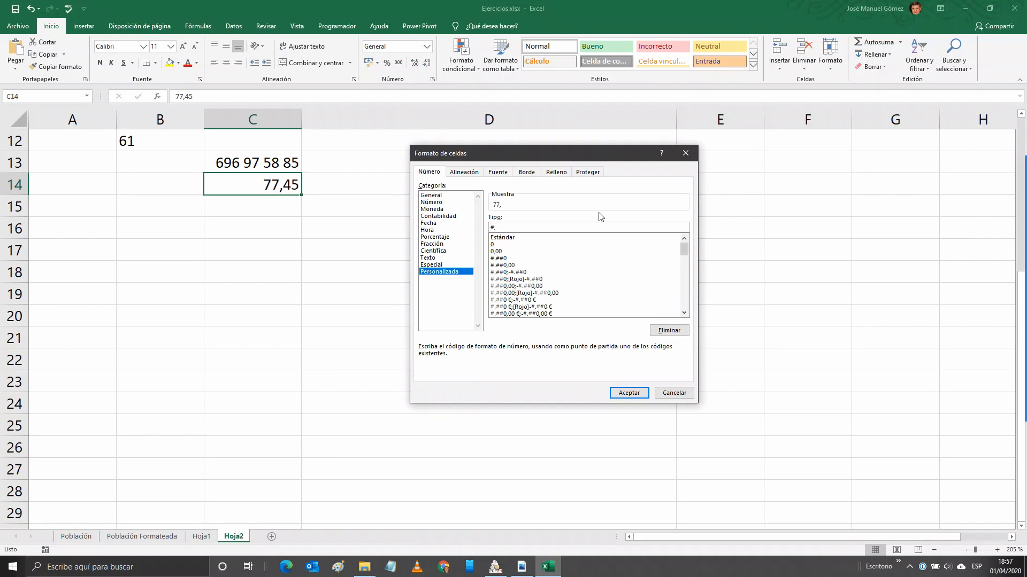
type(",0")
type("Kg\"")
left_click(627, 393)
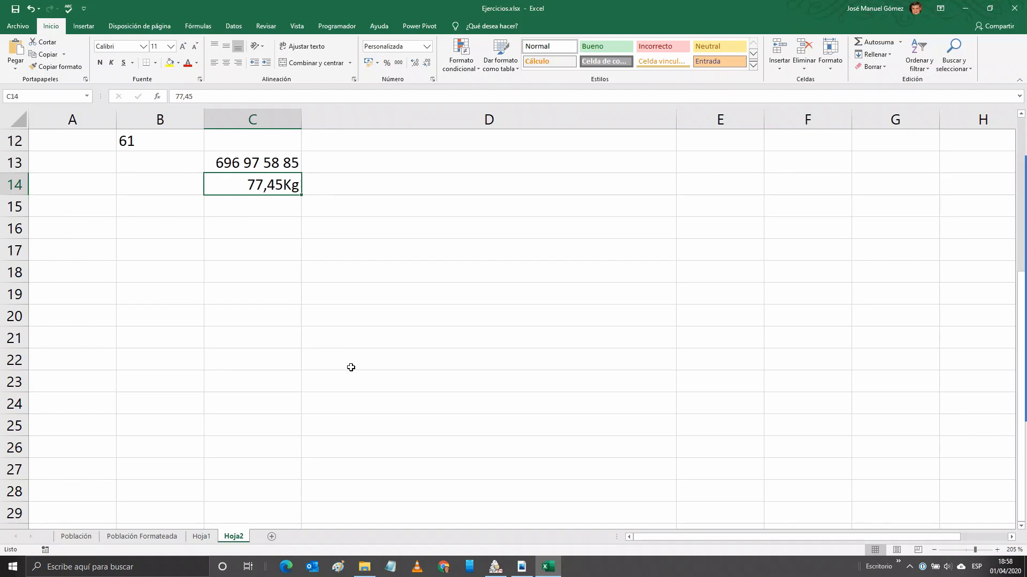
Switch to the class notes PDF and scroll to the format-character table.
left_click(522, 570)
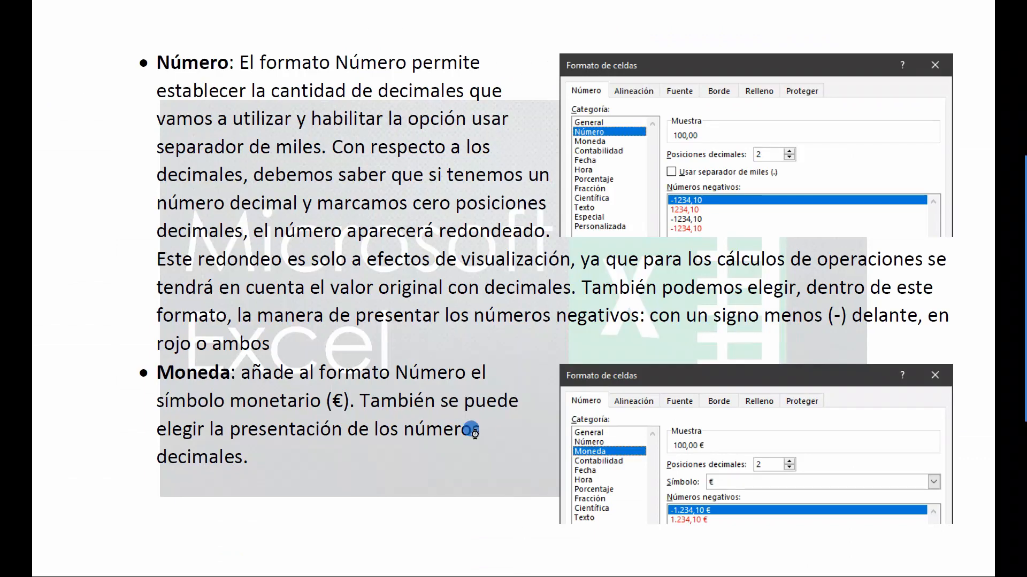
scroll(474, 431, "down", 1)
scroll(475, 431, "down", 1)
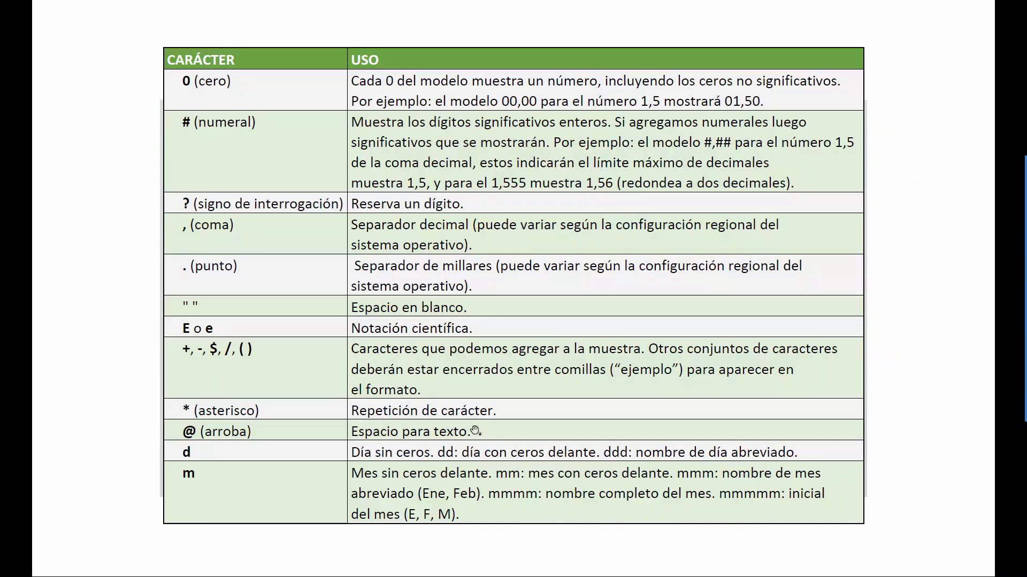
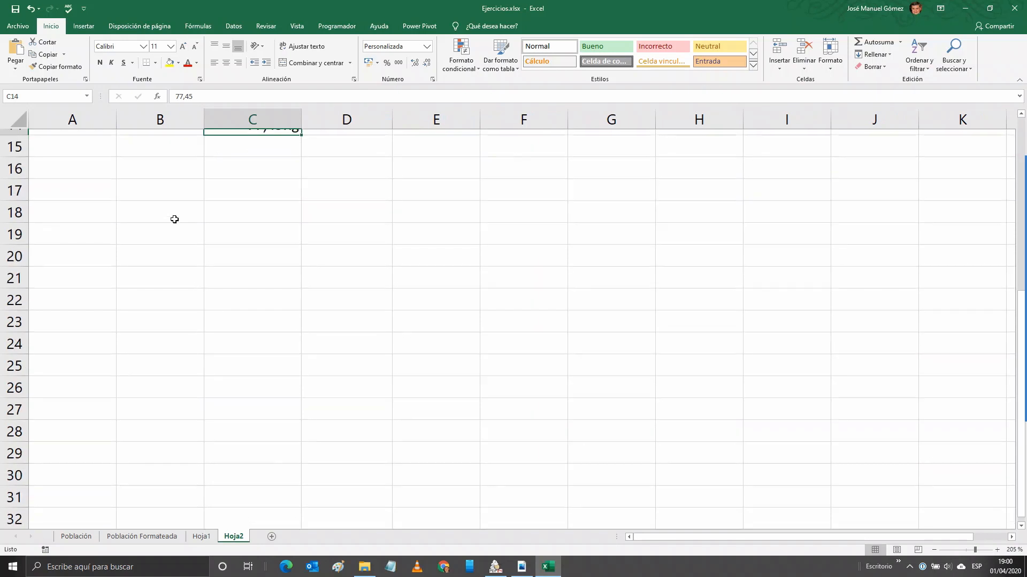
Select cell B18 on Hoja2 for the new date entry.
left_click(147, 142)
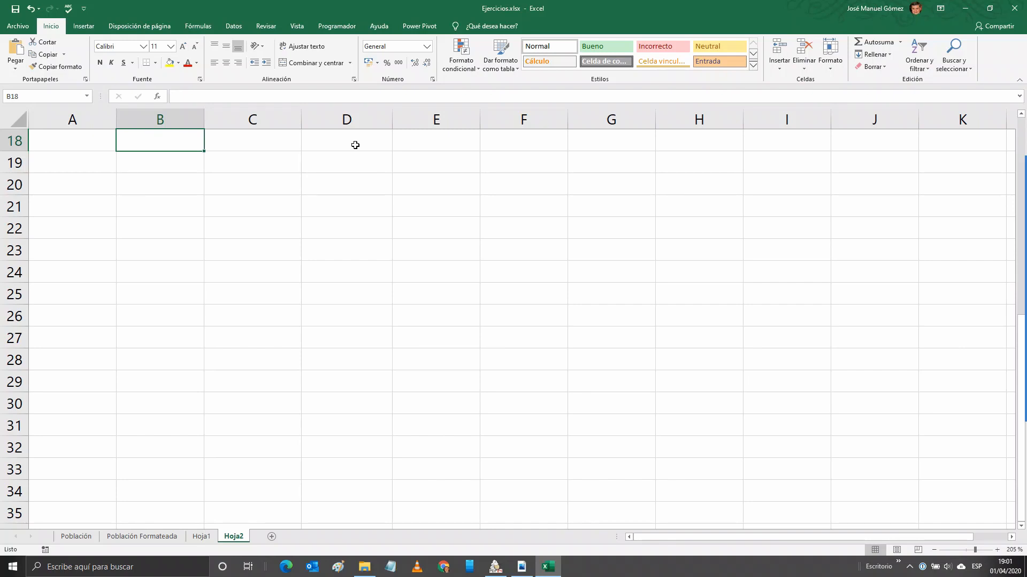
Enter 1/4 in B18 so it shows 01-abr, and bring up Formato de celdas.
type("1/4")
key("ctrl+Return")
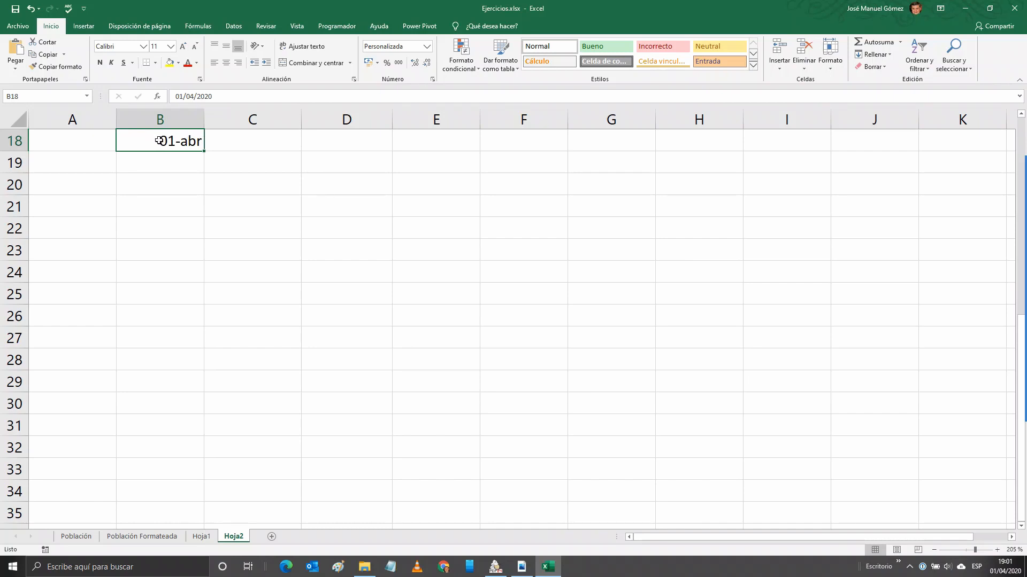
left_click(433, 79)
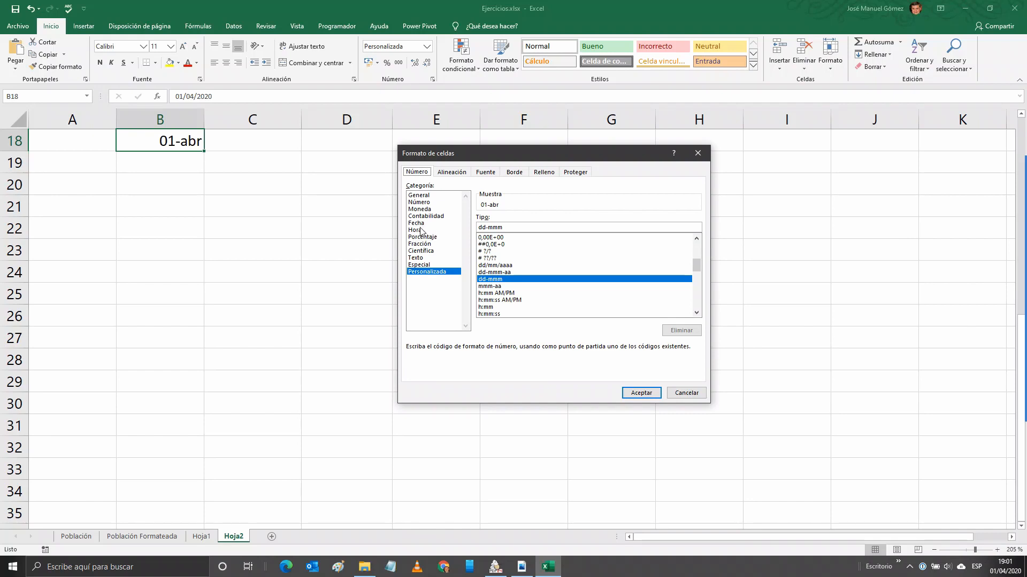
Apply the Fecha type '*miércoles, 14 de marzo de 2012' to B18.
left_click(419, 223)
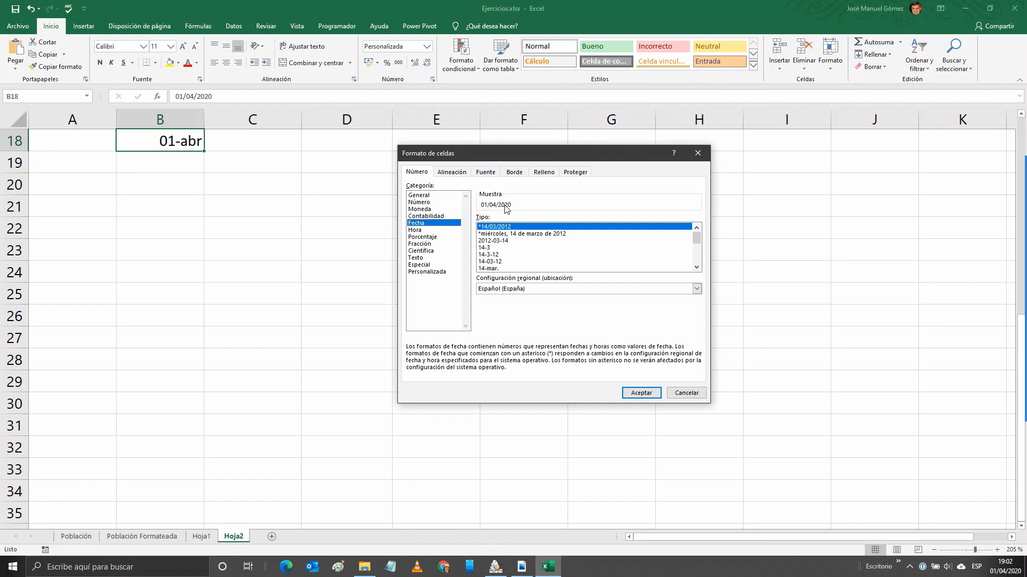
left_click(503, 235)
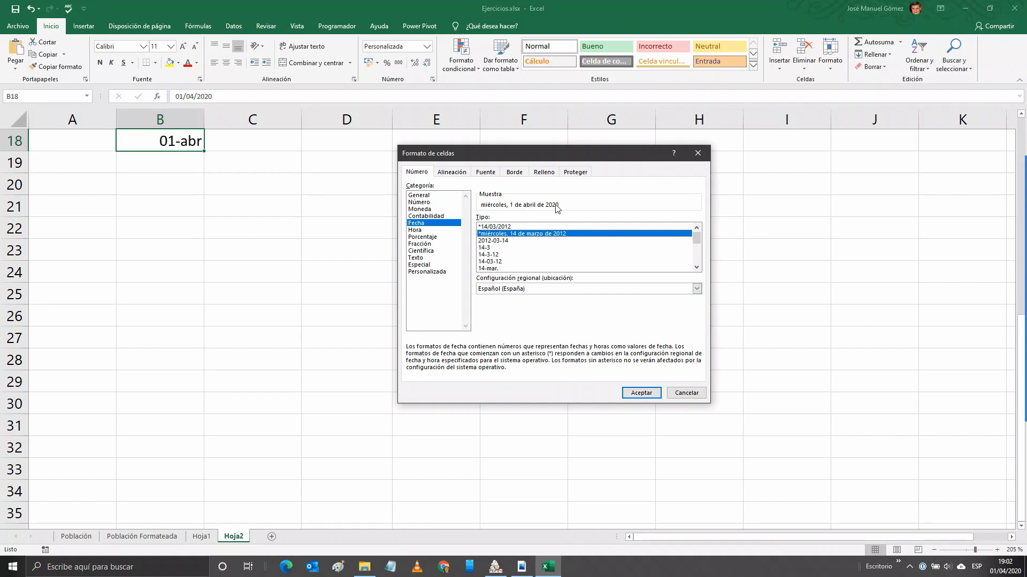
left_click(641, 393)
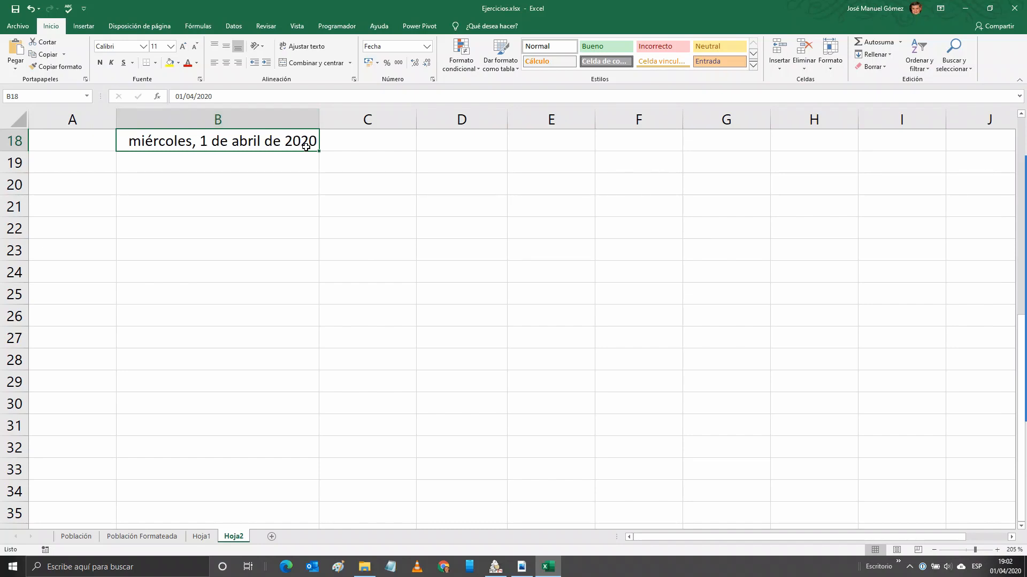
AutoFit column B to the long date in B18, then reopen Formato de celdas.
left_click_drag(319, 115, 286, 117)
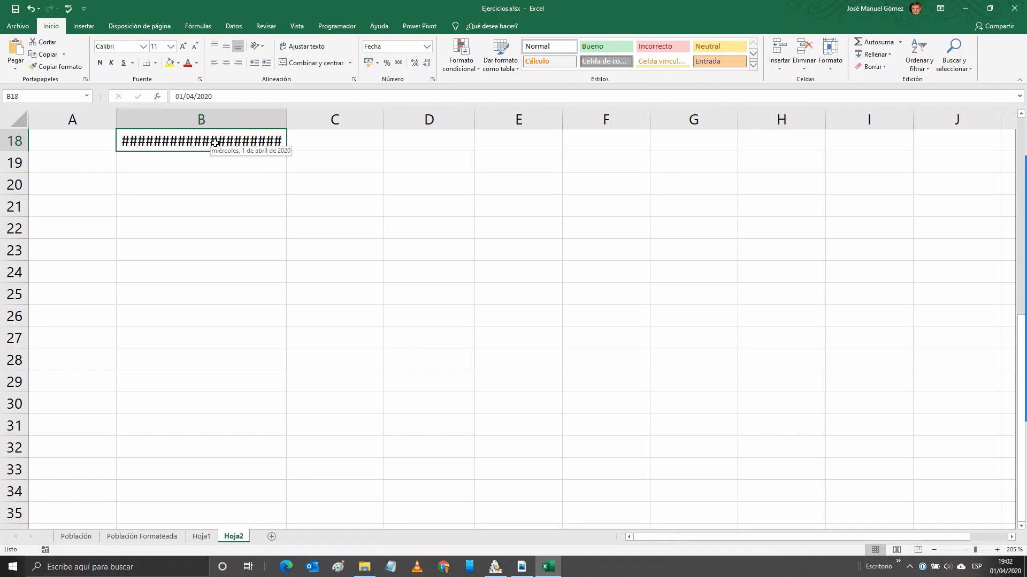
left_click(286, 115)
double_click(286, 115)
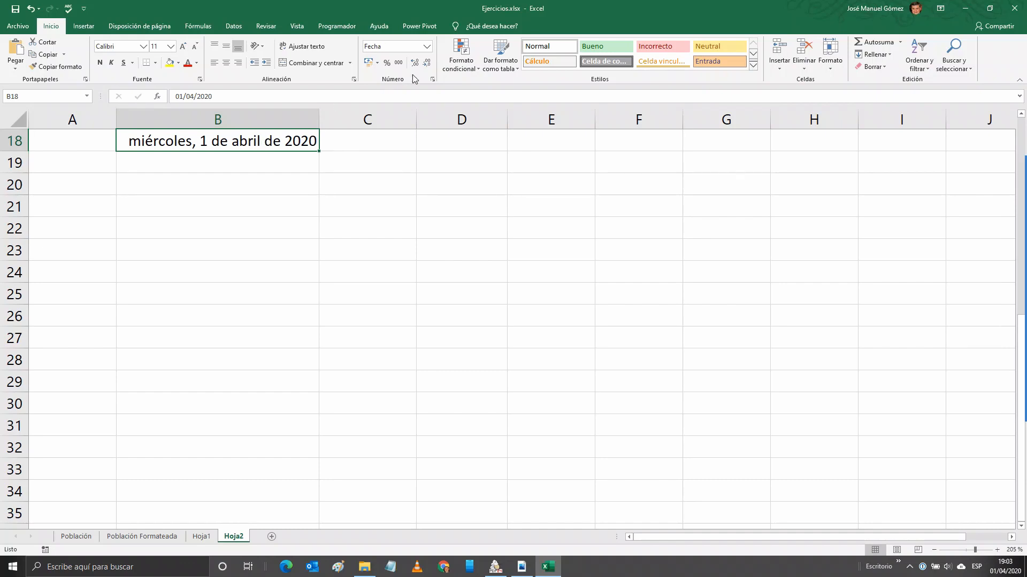
left_click(433, 79)
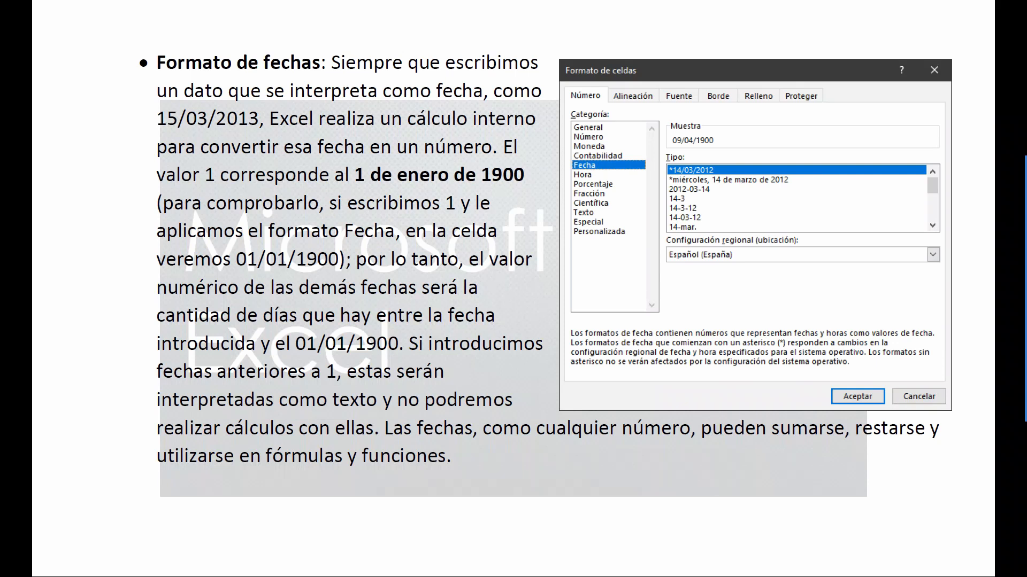
Return to the Excel window from the date-format slide.
key("alt+Tab")
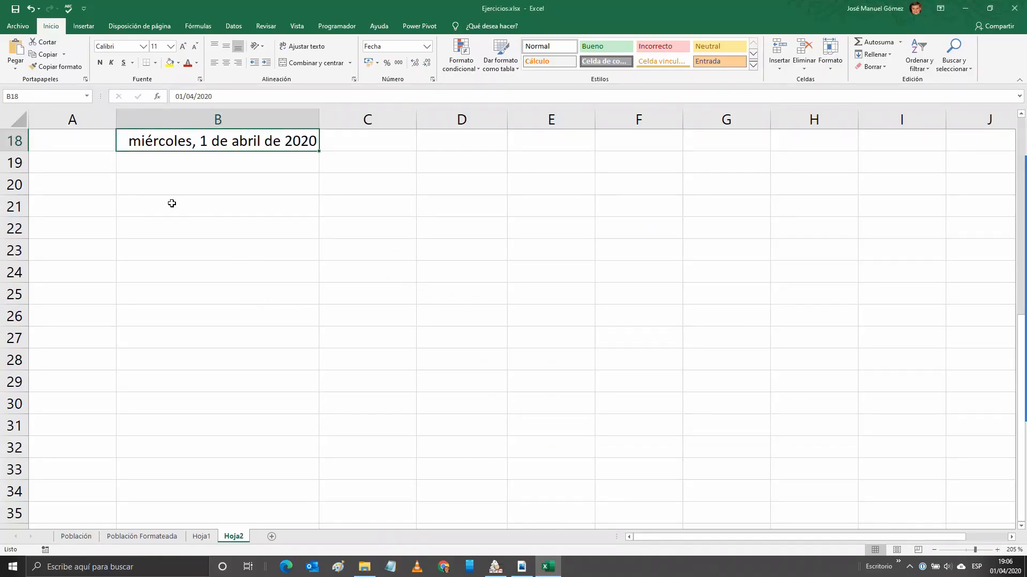
Enter the value 1 in cell B20.
left_click(158, 186)
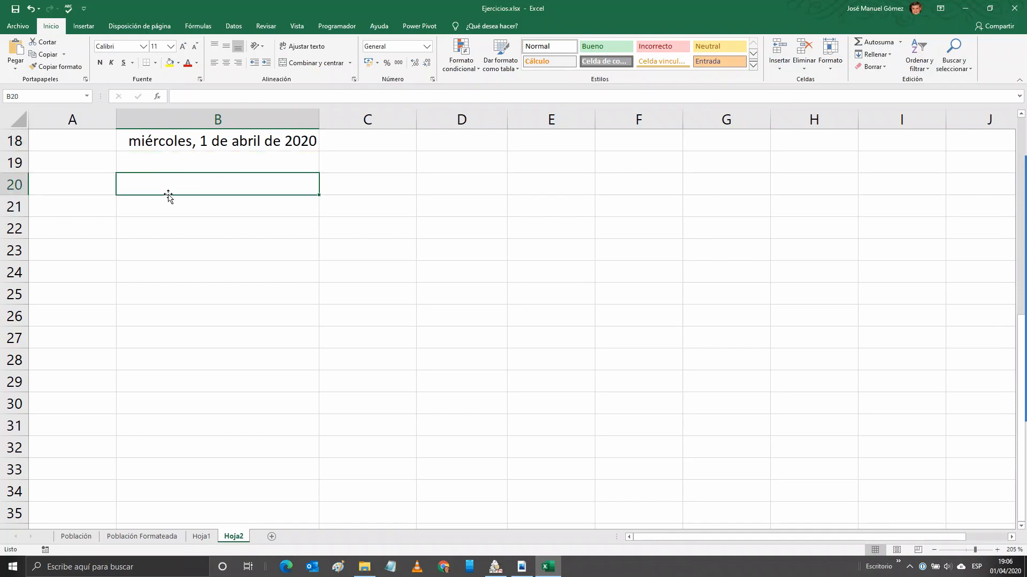
type("1")
key("ctrl+Return")
Copy B18's long date format to B20 so it shows domingo, 1 de enero de 1900.
left_click(247, 145)
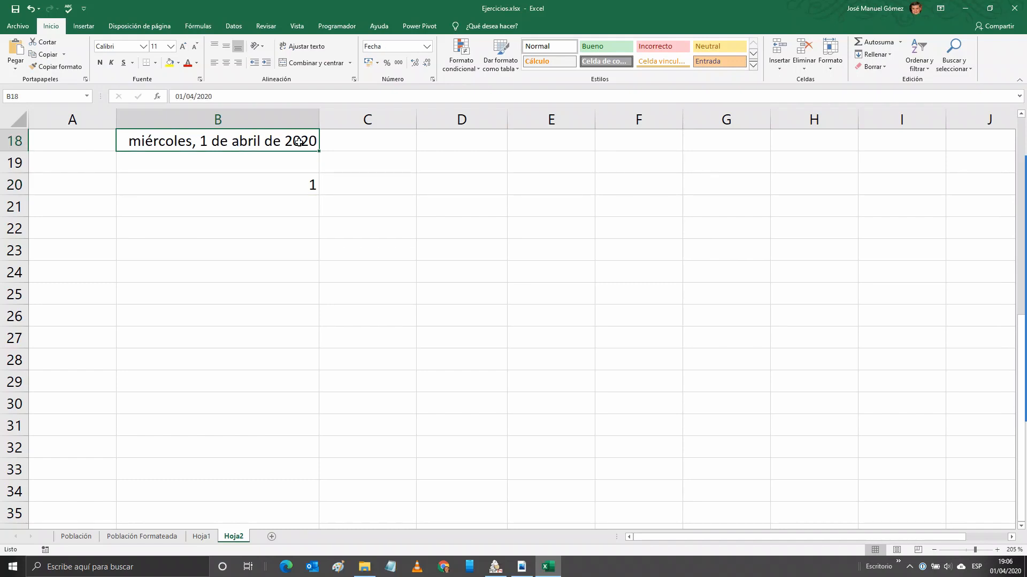
left_click(56, 67)
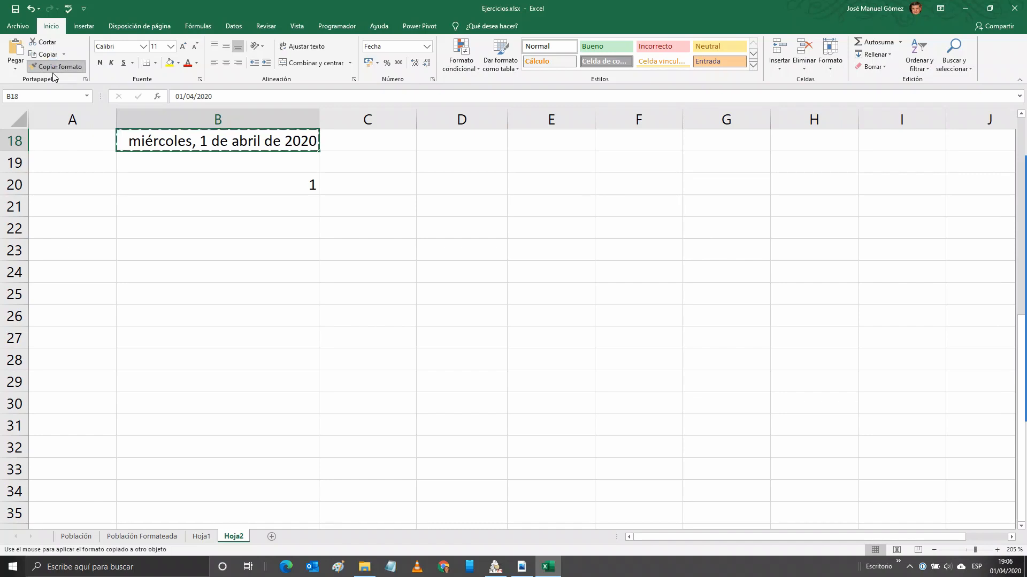
left_click(183, 181)
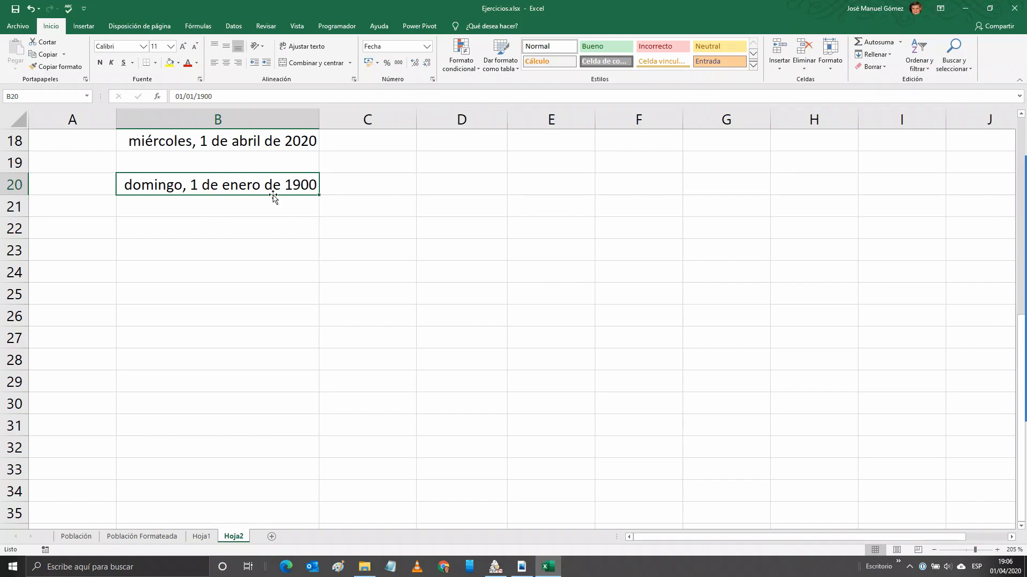
left_click(391, 163)
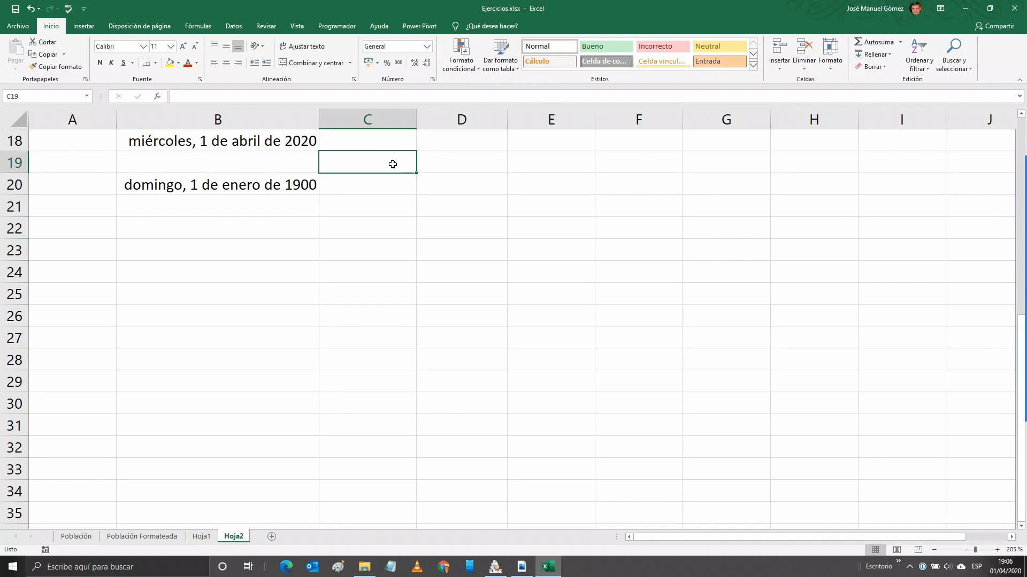
Enter =B18-B20 in C19, giving 43921 days between the two dates.
type("=")
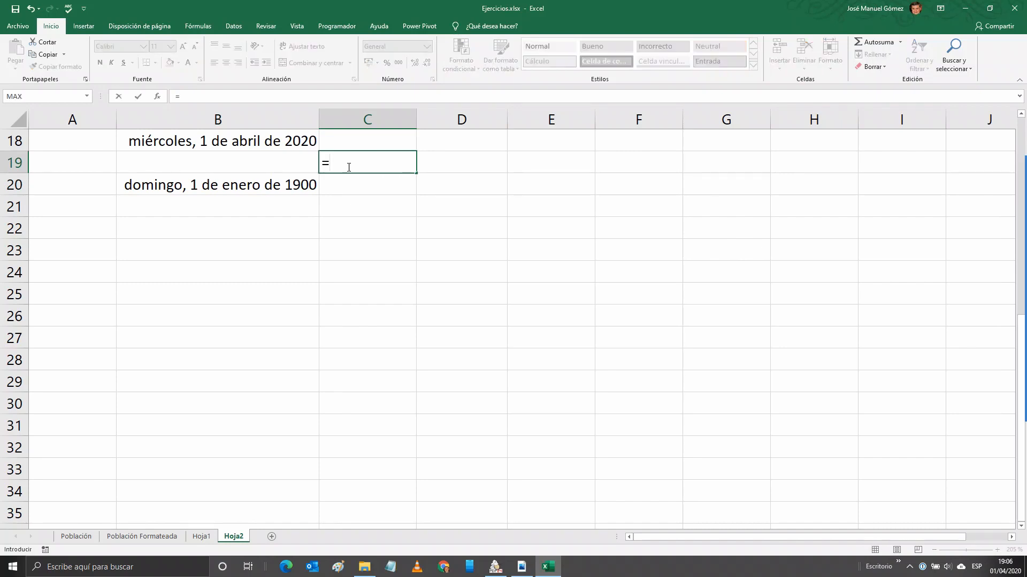
left_click(227, 142)
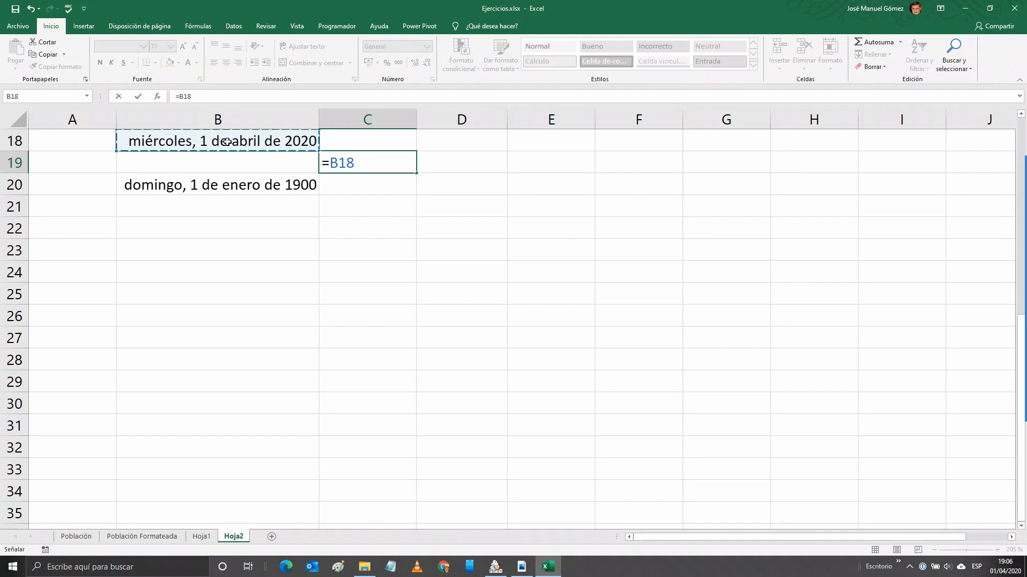
type("-")
left_click(219, 186)
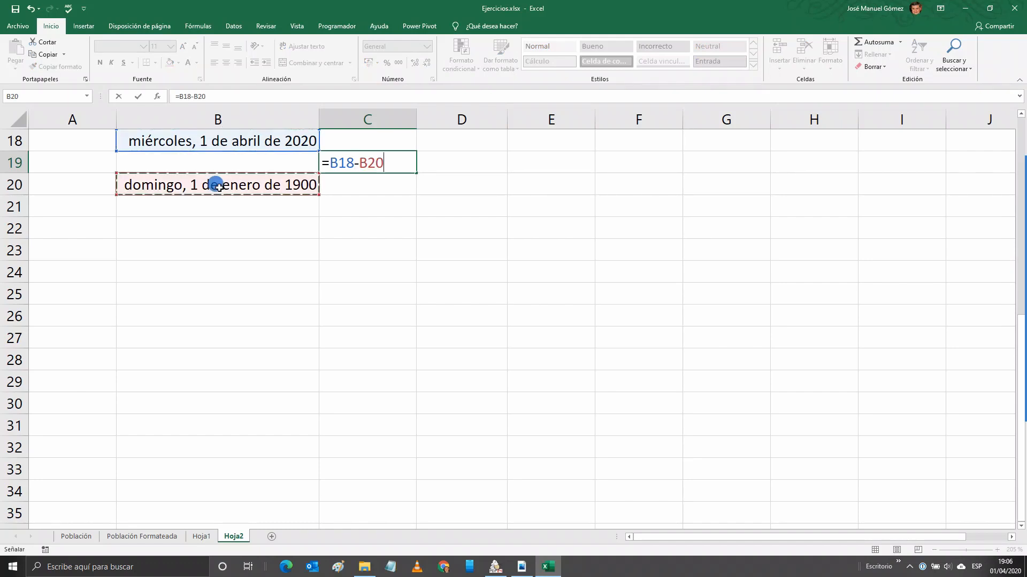
key("Return")
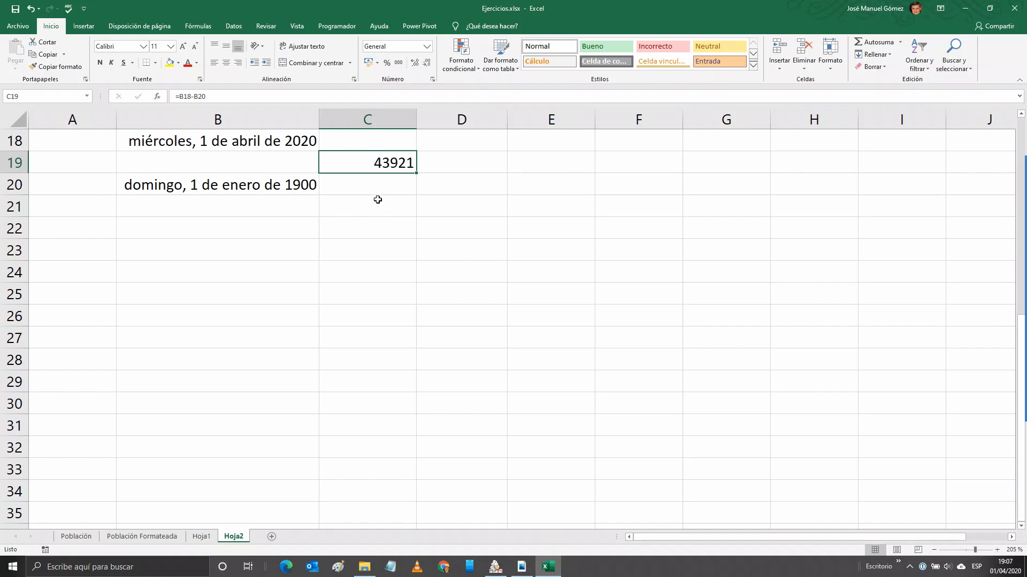
left_click(273, 208)
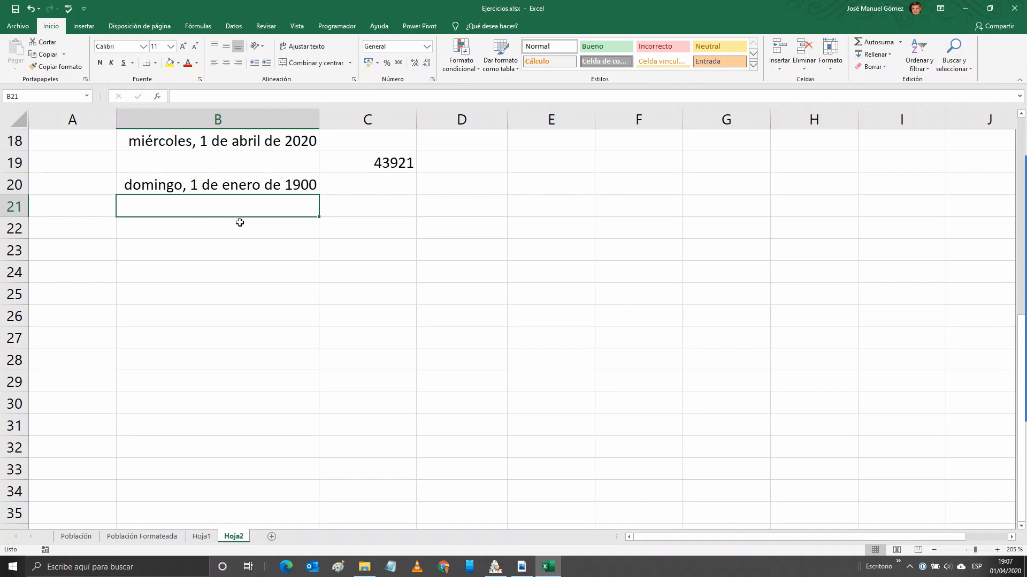
left_click(432, 80)
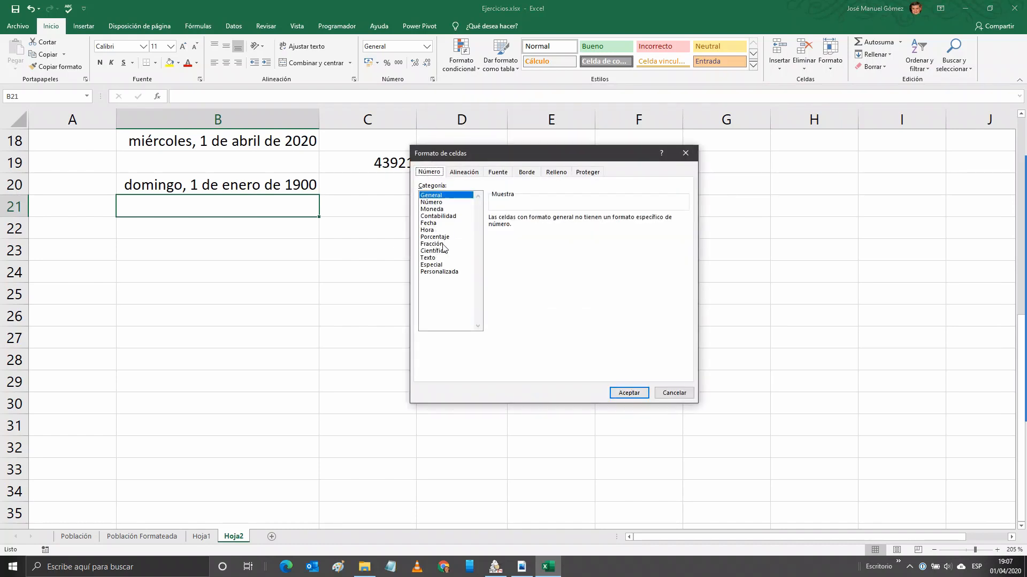
left_click(428, 231)
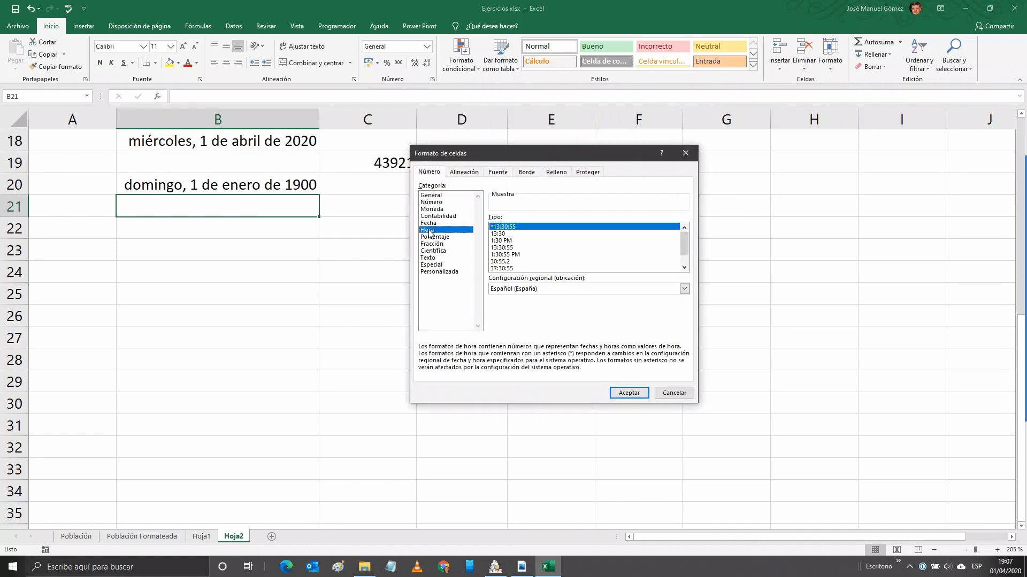
left_click(502, 234)
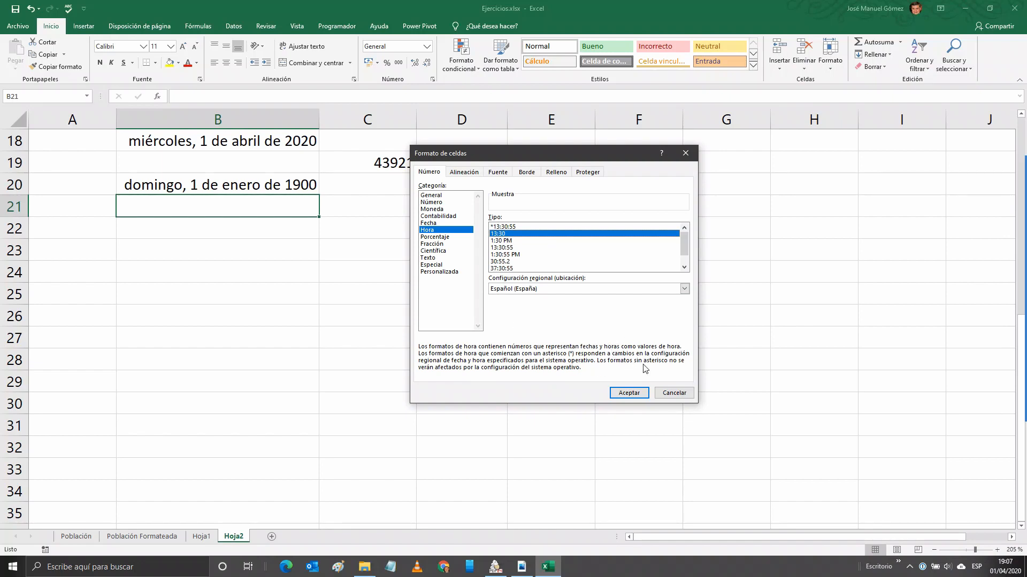
left_click(672, 396)
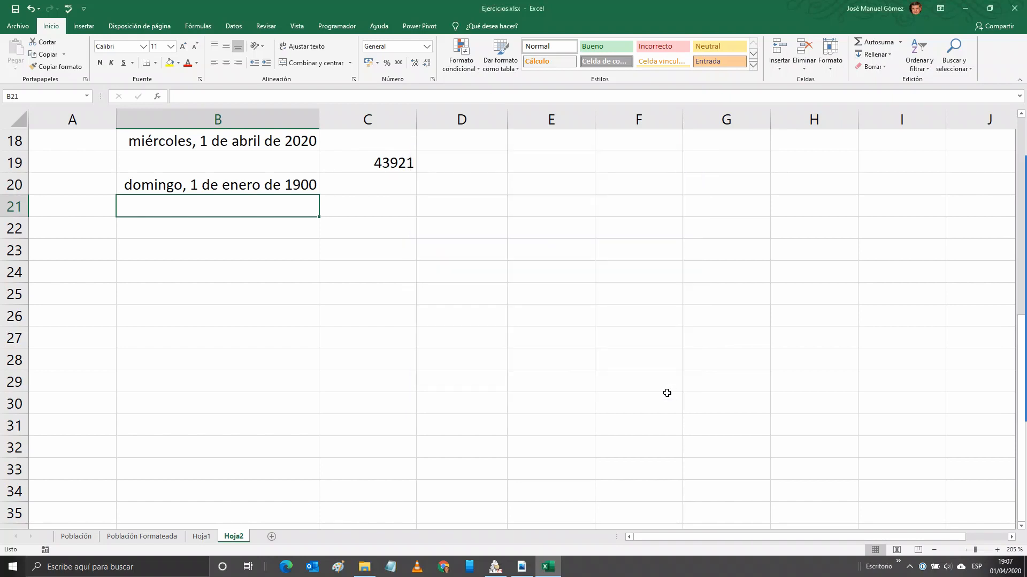
Enter =ahora() in B22 to show the current date and time.
left_click(190, 222)
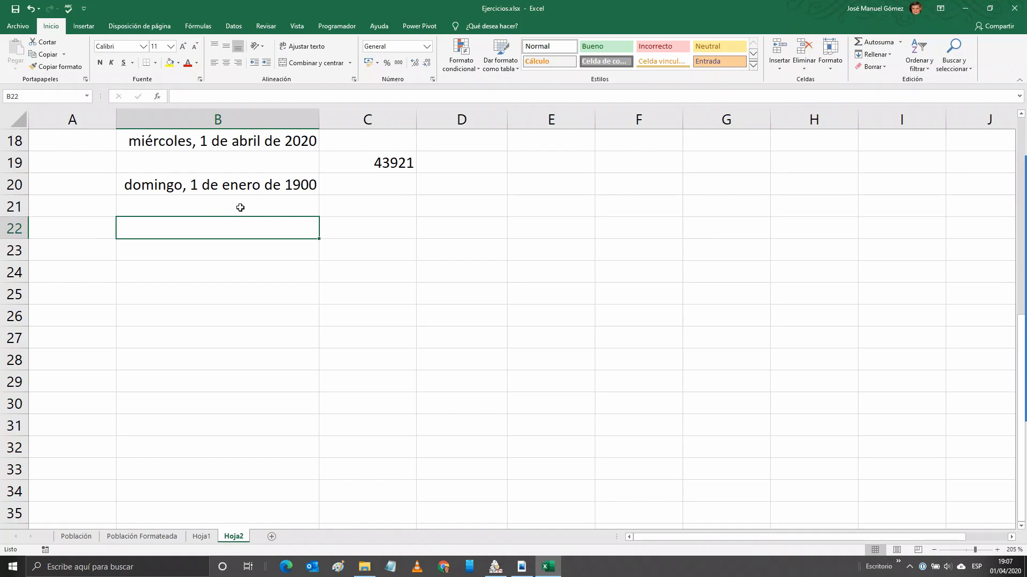
type("=a")
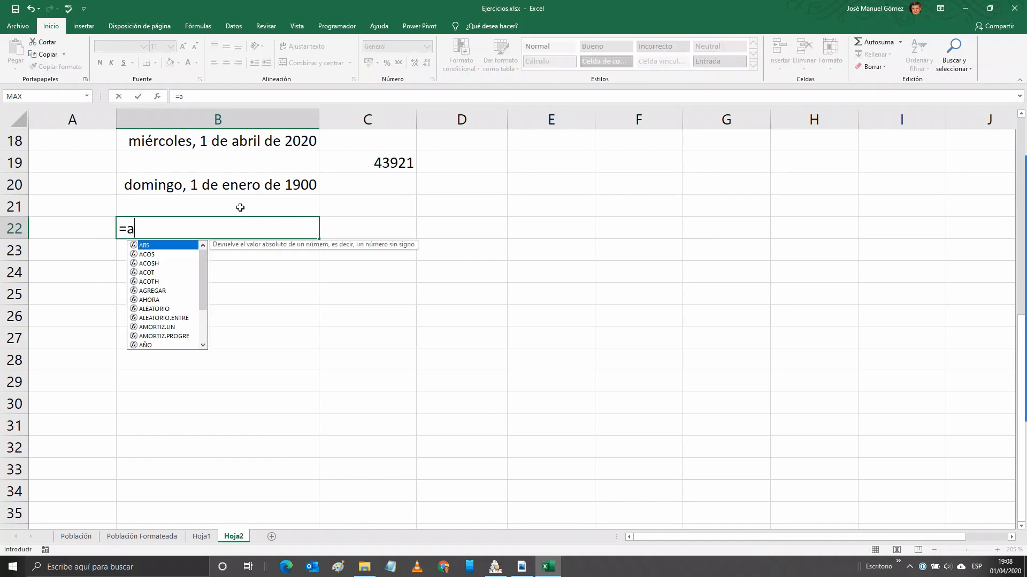
type("hora")
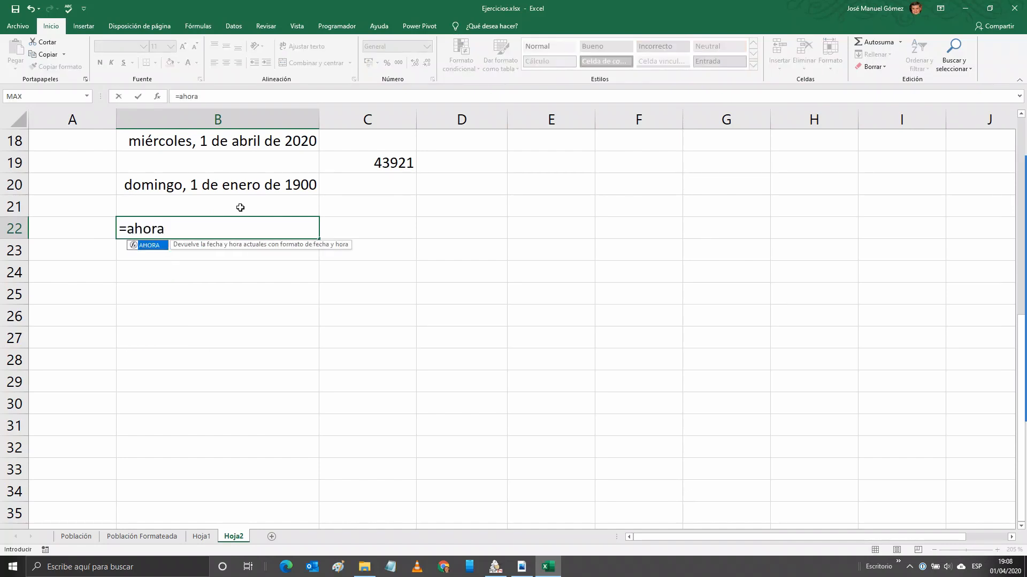
type("()")
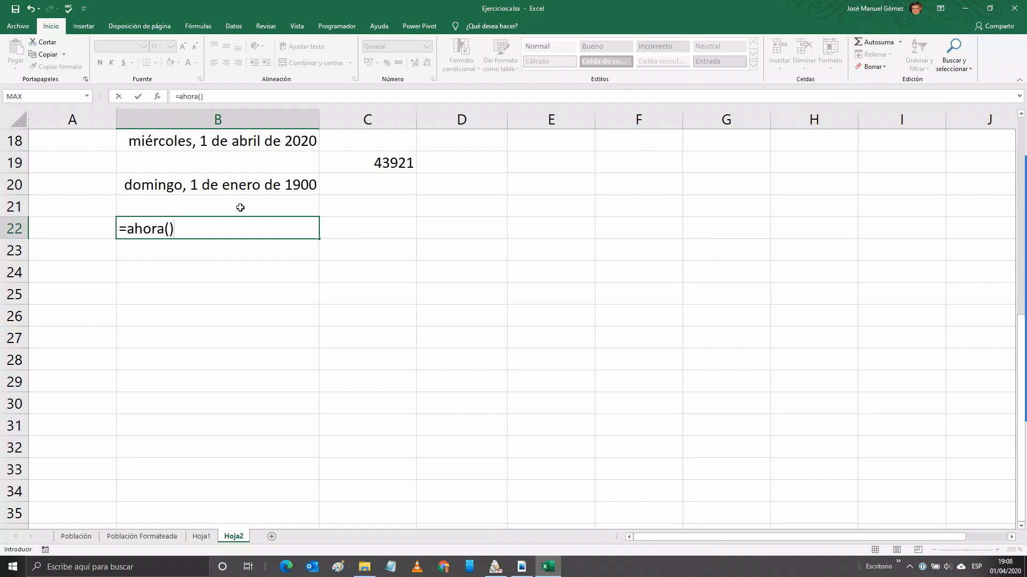
key("ctrl+Return")
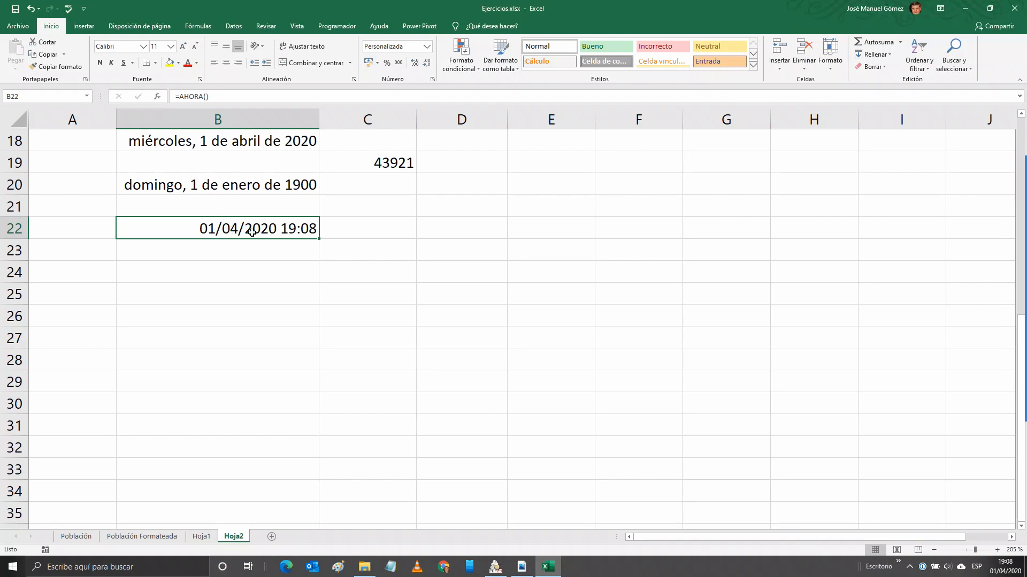
Try the Hora category's default and 13:30 time formats on B22.
left_click(433, 79)
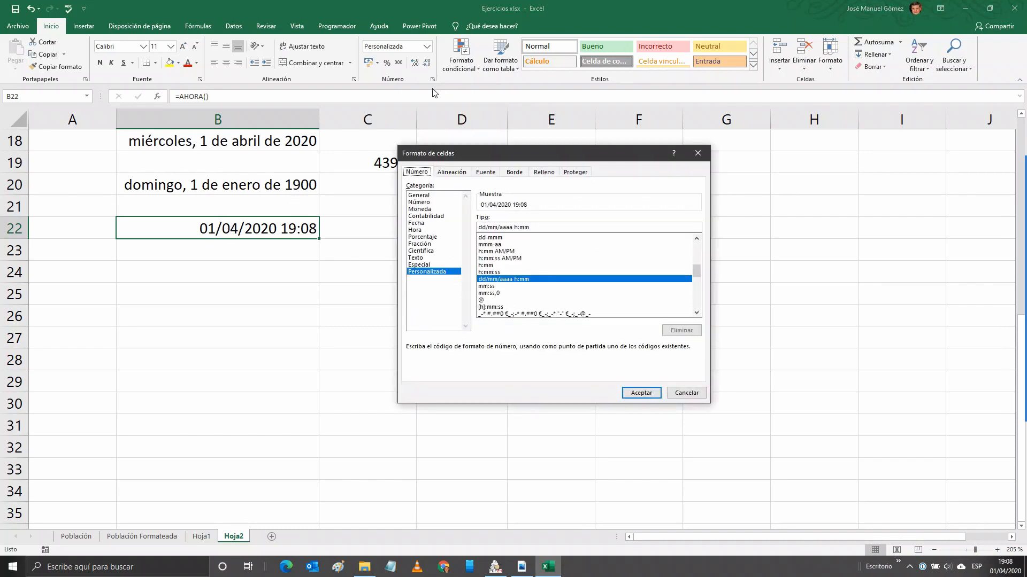
left_click(414, 230)
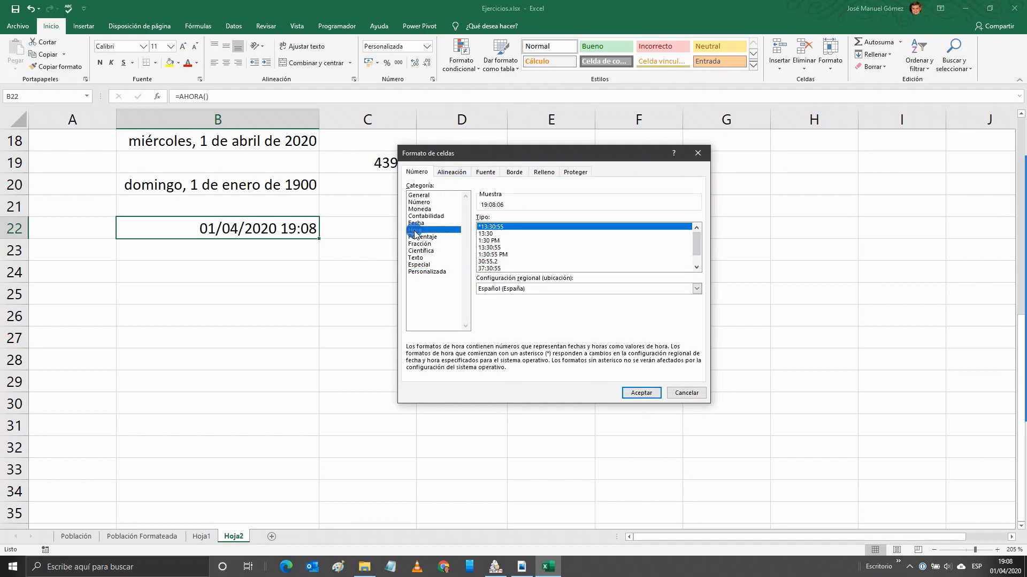
left_click(642, 393)
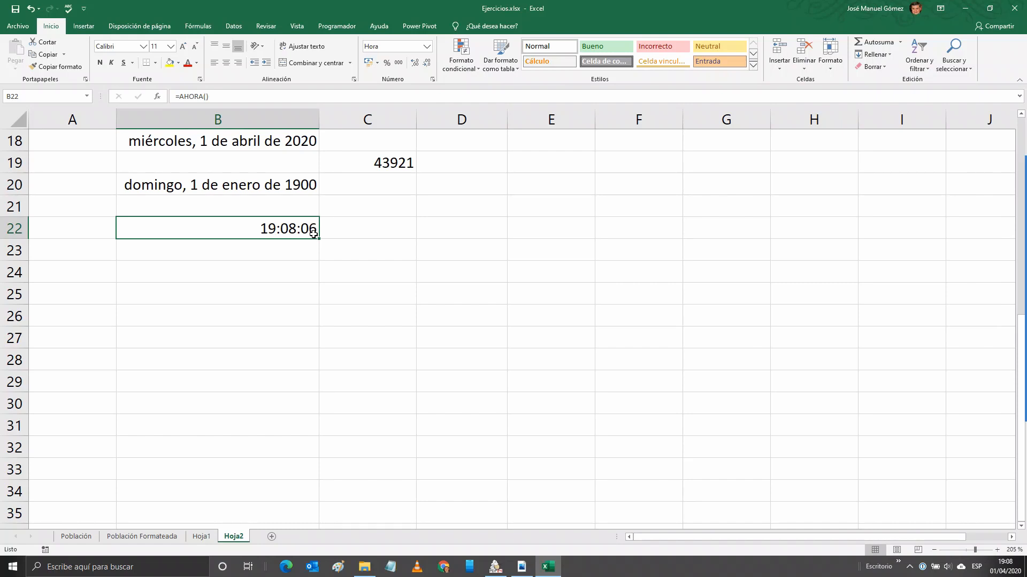
left_click(432, 80)
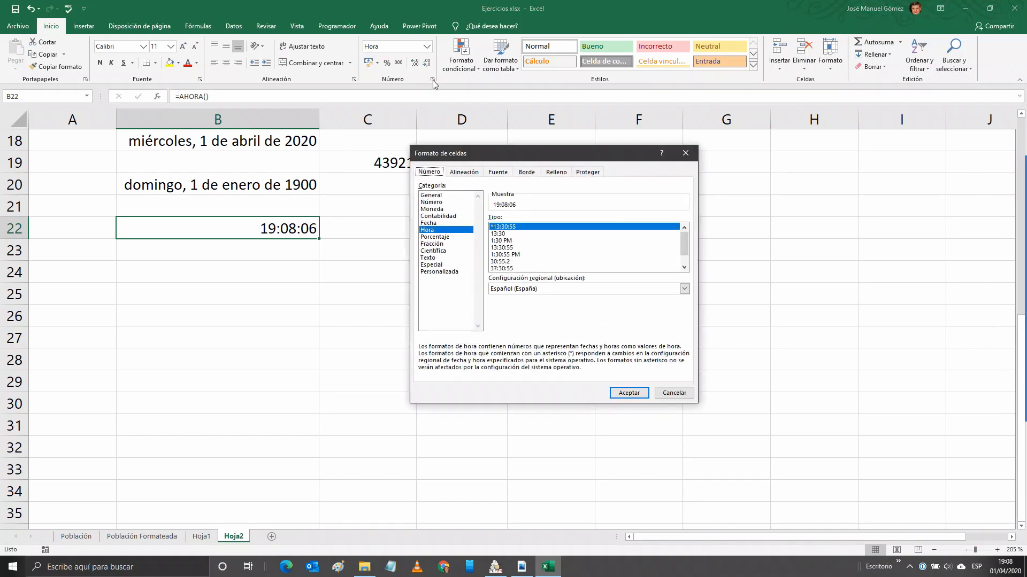
left_click(502, 234)
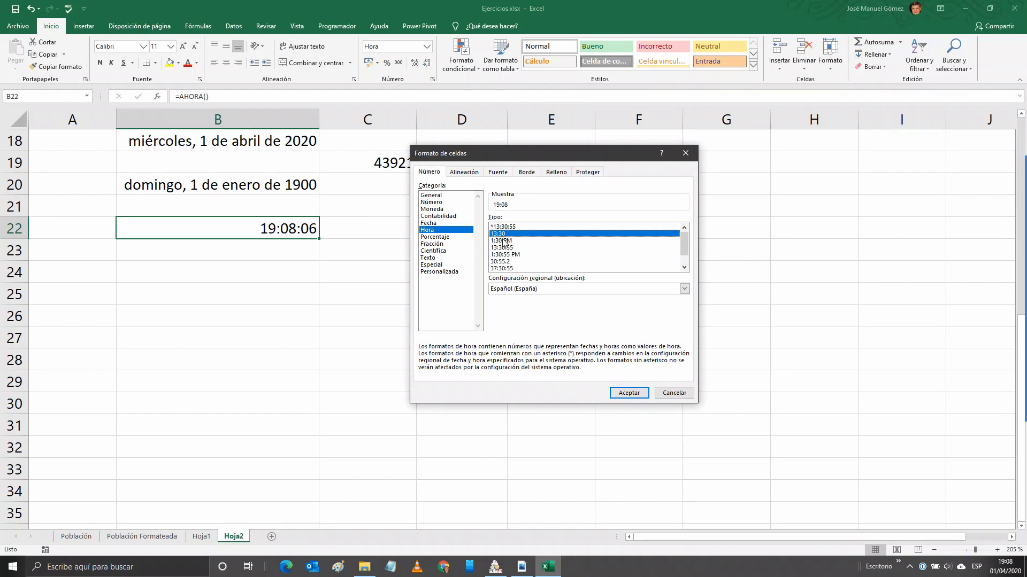
left_click(629, 393)
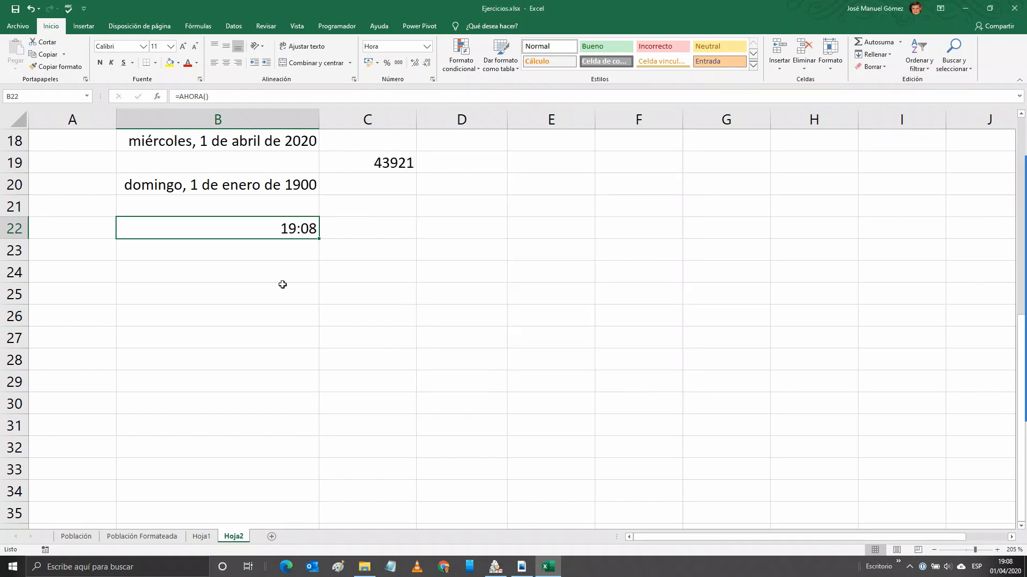
Apply the 1:30 PM time type to B22 so it shows 7:08 PM.
left_click(432, 79)
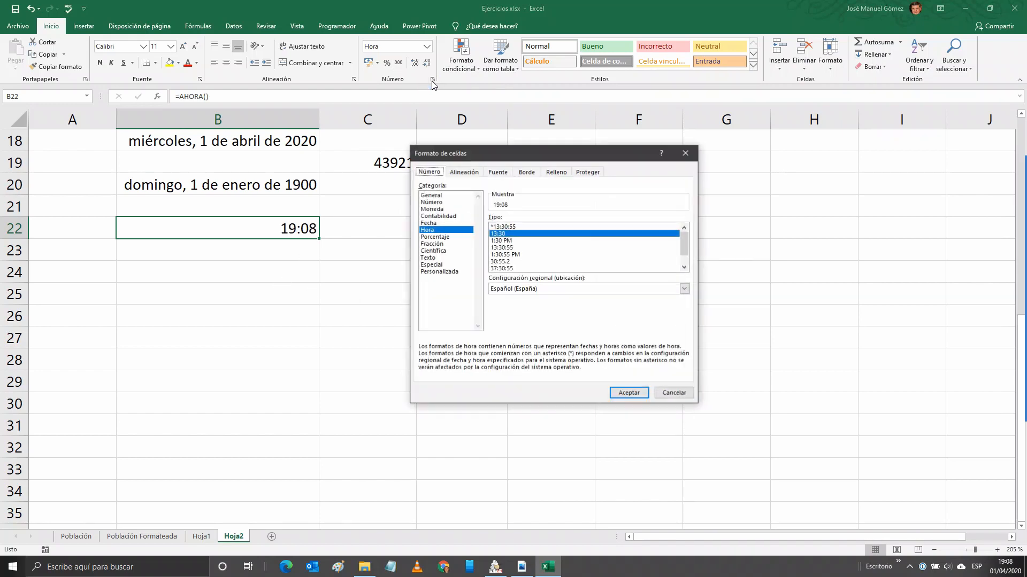
left_click(501, 241)
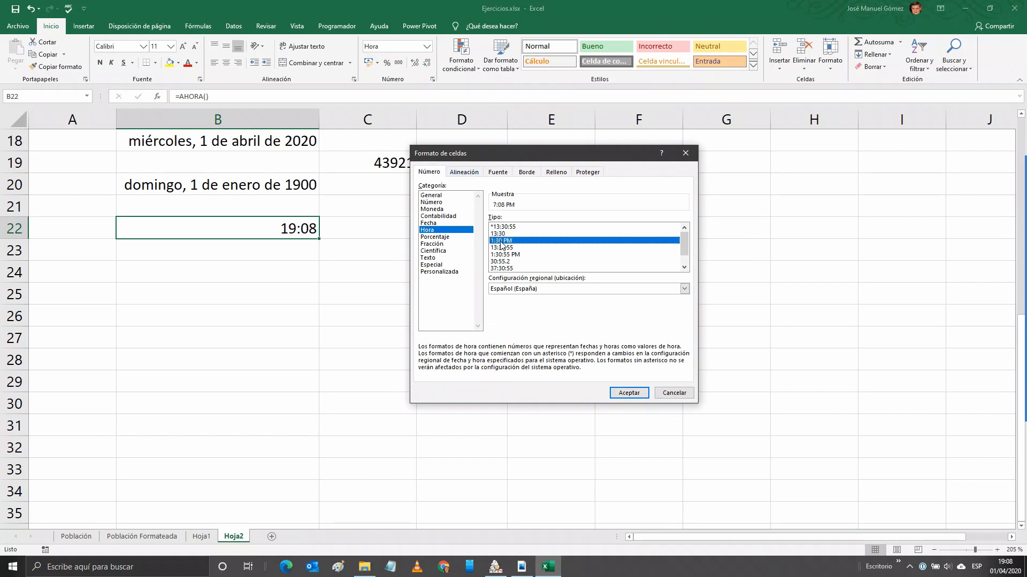
left_click(630, 394)
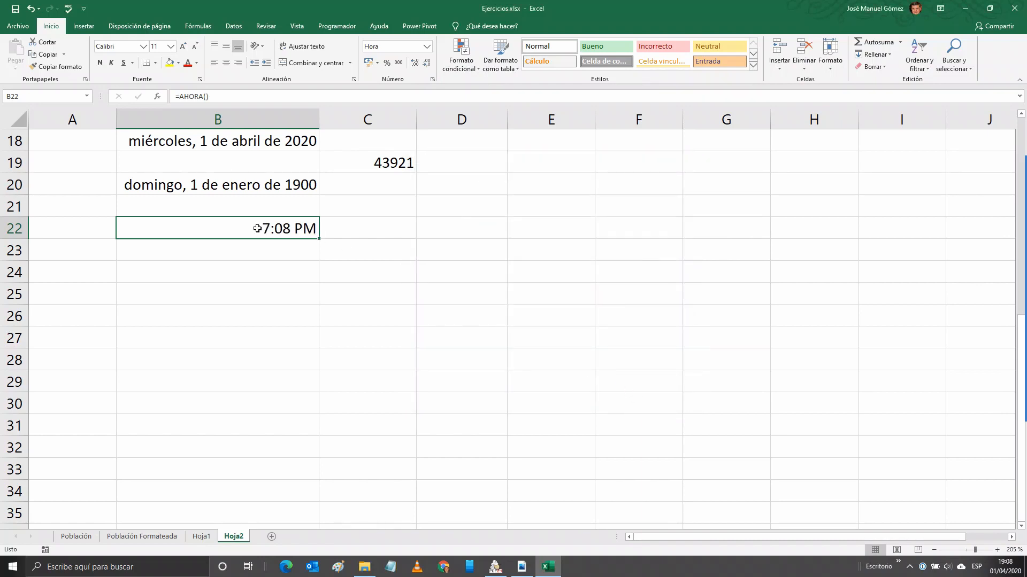